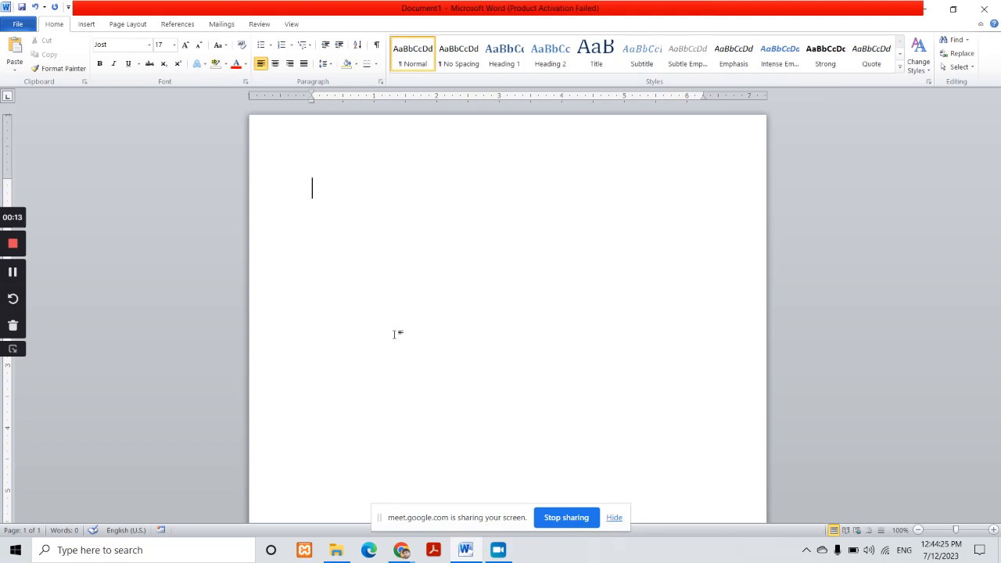
# Step: Write the title "Power BI-3 Session" in the blank document and enlarge it to 23 pt
pyautogui.write('power BI-3 Session')
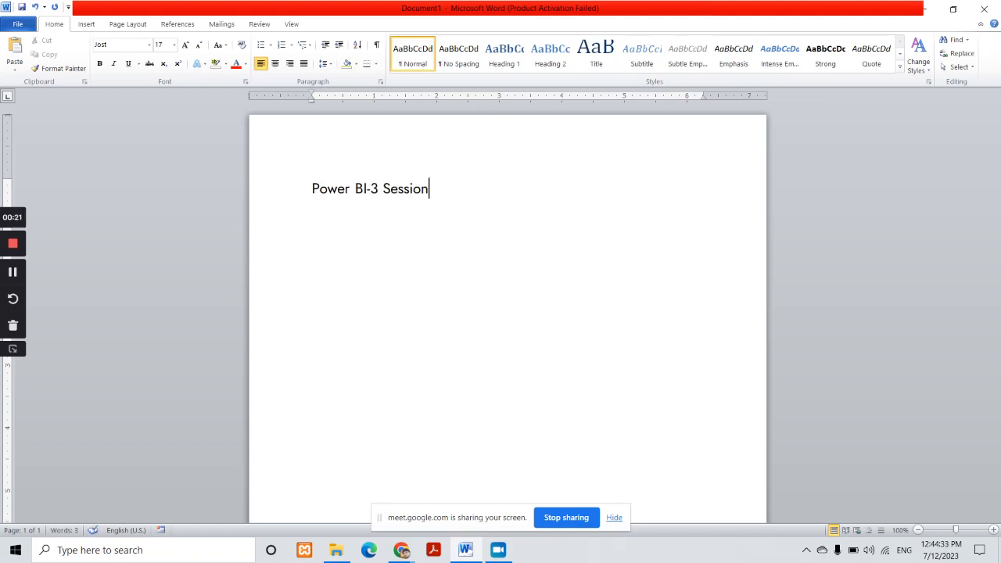
pyautogui.hotkey('ctrl', 'a')
pyautogui.hotkey('ctrl', ']')
pyautogui.hotkey('ctrl', ']')
pyautogui.hotkey('ctrl', ']')
pyautogui.hotkey('ctrl', ']')
pyautogui.hotkey('ctrl', ']')
pyautogui.hotkey('ctrl', ']')
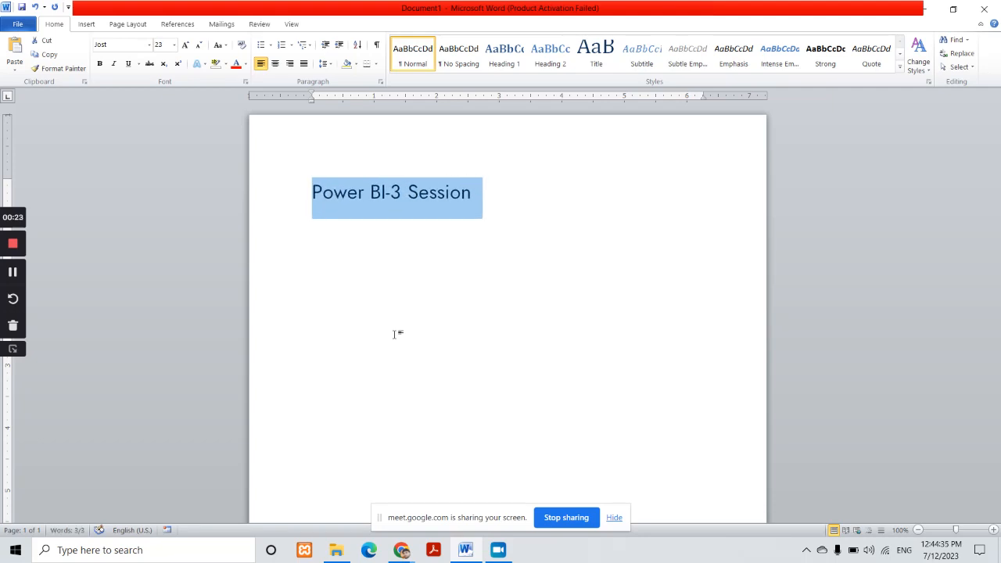
# Step: Add the line "Power Bi Data" below the title
pyautogui.press('End')
pyautogui.press('Return')
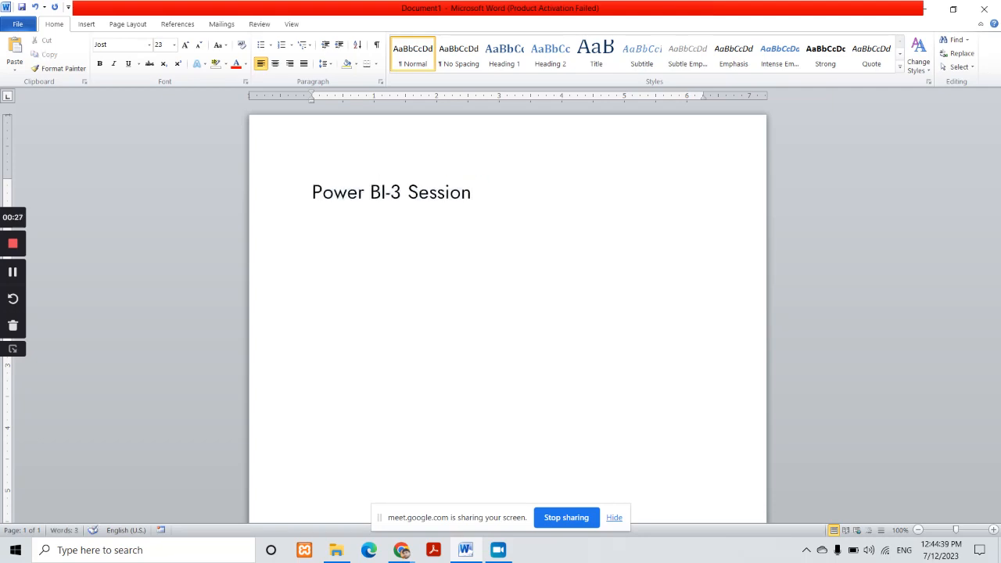
pyautogui.write('power Bi')
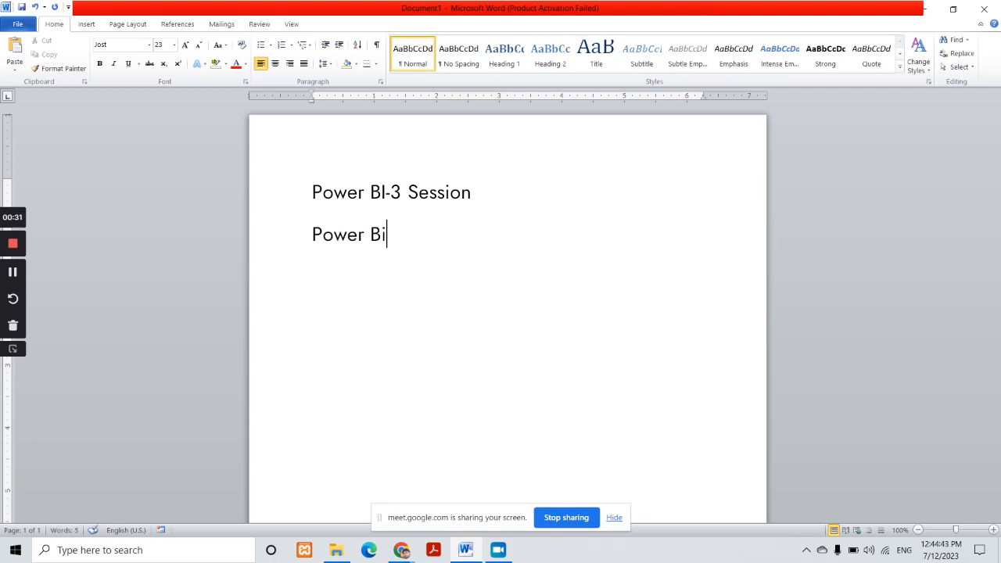
pyautogui.write(' Data')
# Step: Write "Power BI Excel" on a new line and insert "How to Insert" before "Excel"
pyautogui.press('Return')
pyautogui.write('Po')
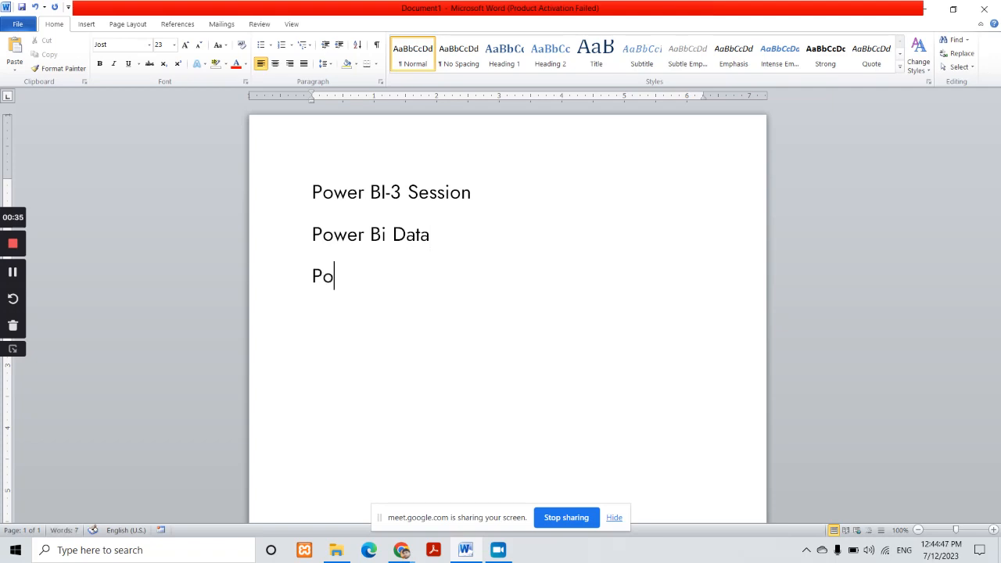
pyautogui.write('wer BI Excel')
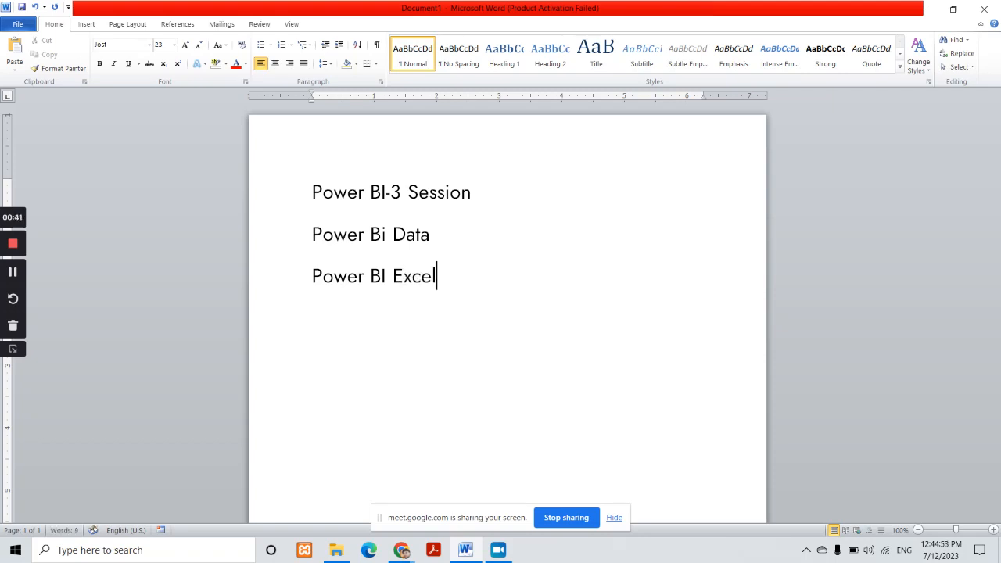
pyautogui.press('Left')
pyautogui.press('Left')
pyautogui.press('Left')
pyautogui.press('Left')
pyautogui.press('Left')
pyautogui.press('BackSpace')
pyautogui.press('BackSpace')
pyautogui.write('I How to Insert')
# Step: Extend the third line after "Excel" with "Data In power BI"
pyautogui.press('Right')
pyautogui.press('Right')
pyautogui.press('Right')
pyautogui.press('Right')
pyautogui.press('Right')
pyautogui.write('Data In p')
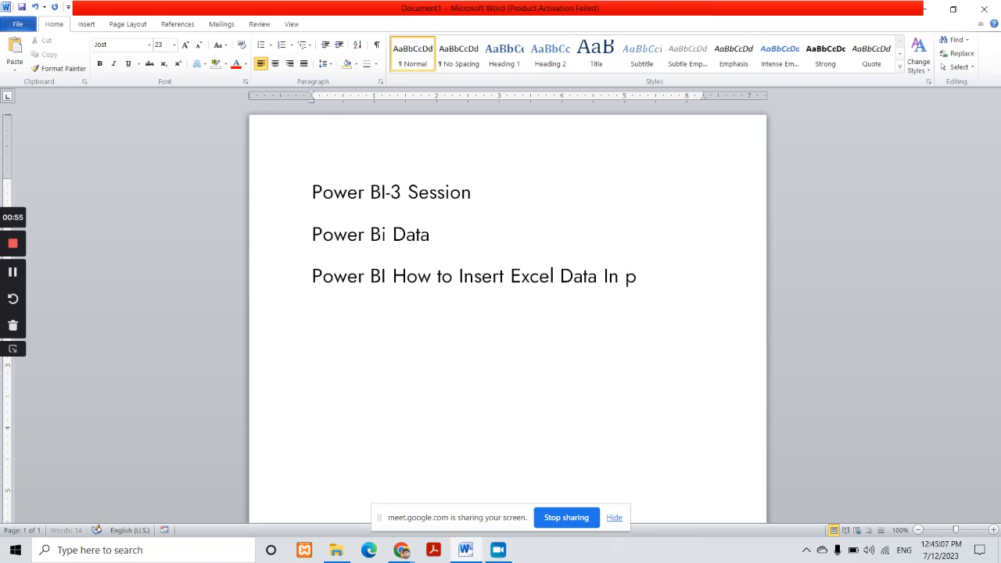
pyautogui.write('ower Bi')
pyautogui.press('BackSpace')
pyautogui.write('I')
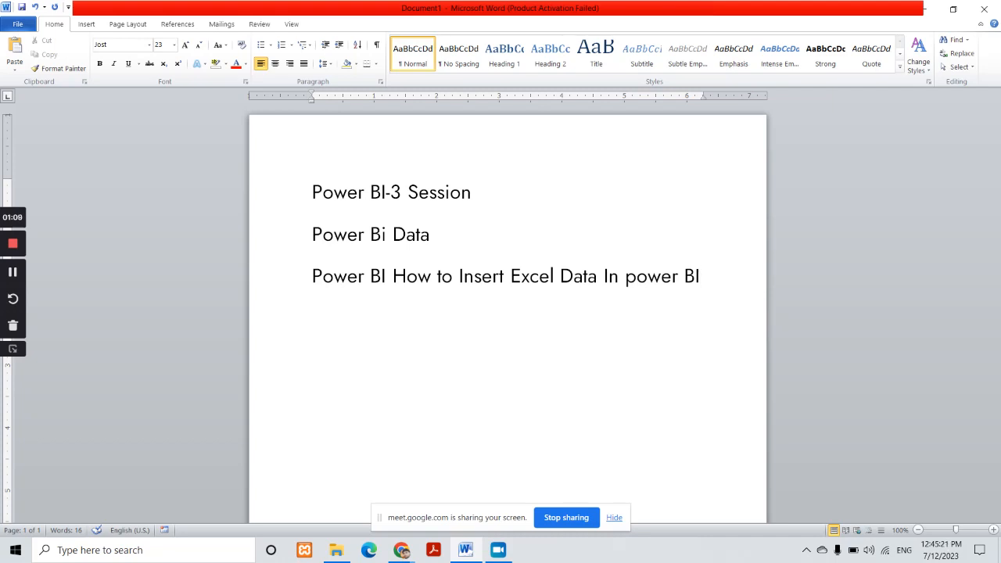
# Step: Add the lines "New Data" and "How to Import Excel Data In Power Bi" below the existing text
pyautogui.press('Return')
pyautogui.write('New Data')
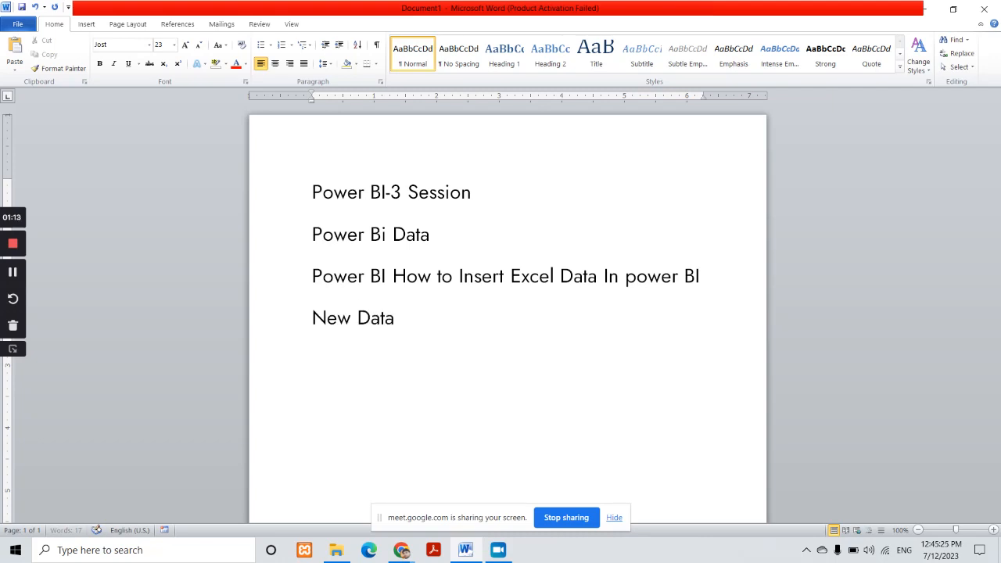
pyautogui.press('Return')
pyautogui.write('How to Imp')
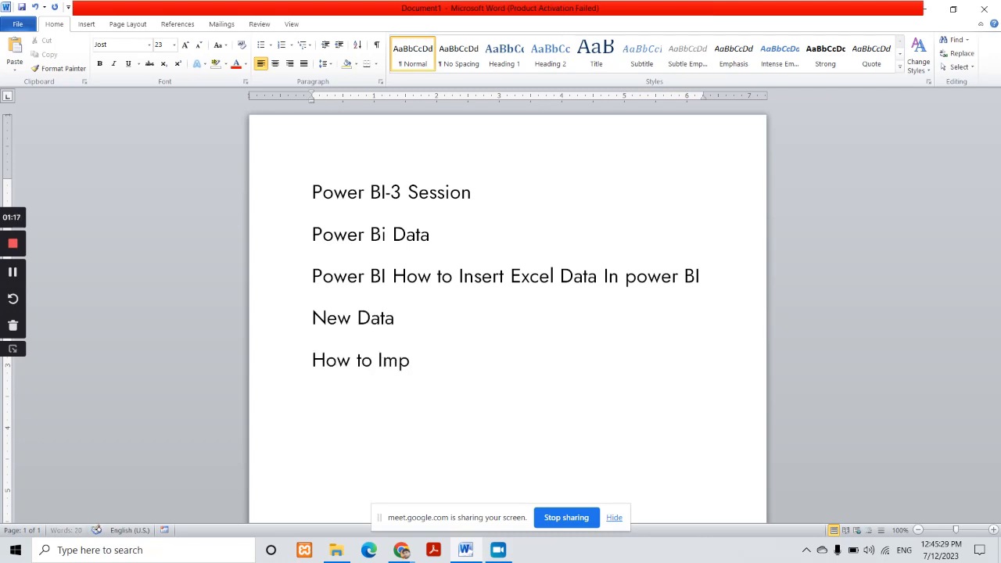
pyautogui.write('ort Excel')
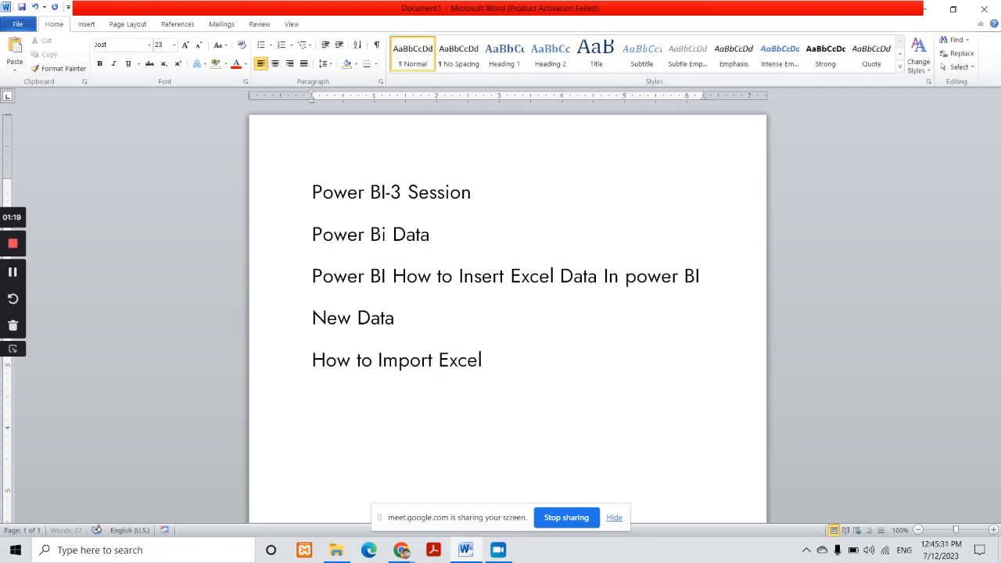
pyautogui.write(' Data In Power Bi')
pyautogui.press('Return')
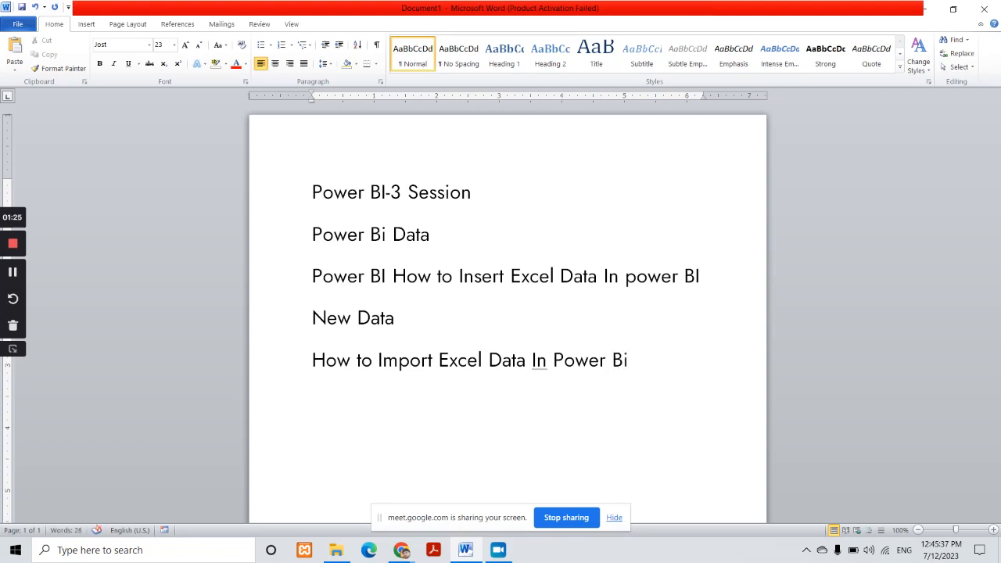
# Step: Add the topics "Query Editior" and "Small Data Visulisation" as two further lines
pyautogui.write('Query Edi')
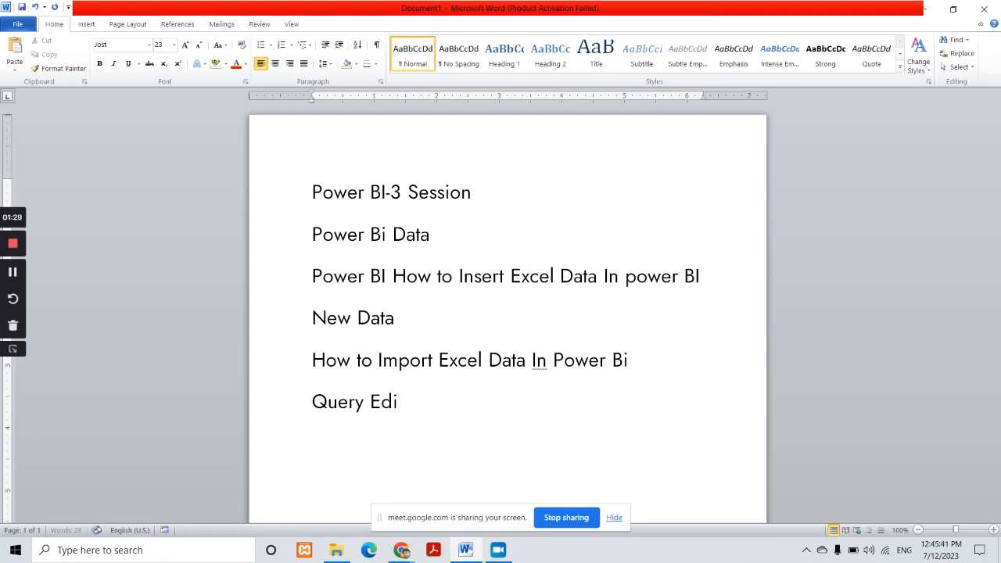
pyautogui.write('tior')
pyautogui.press('Return')
pyautogui.write('Smala')
pyautogui.press('BackSpace')
pyautogui.write('l Data Visula')
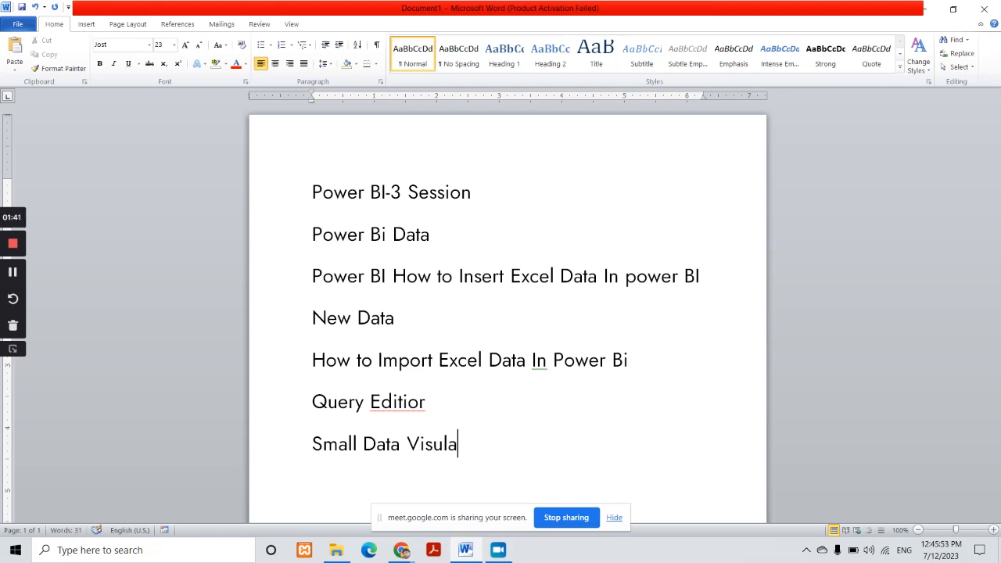
pyautogui.press('BackSpace')
pyautogui.write('iz')
pyautogui.press('BackSpace')
pyautogui.write('sation')
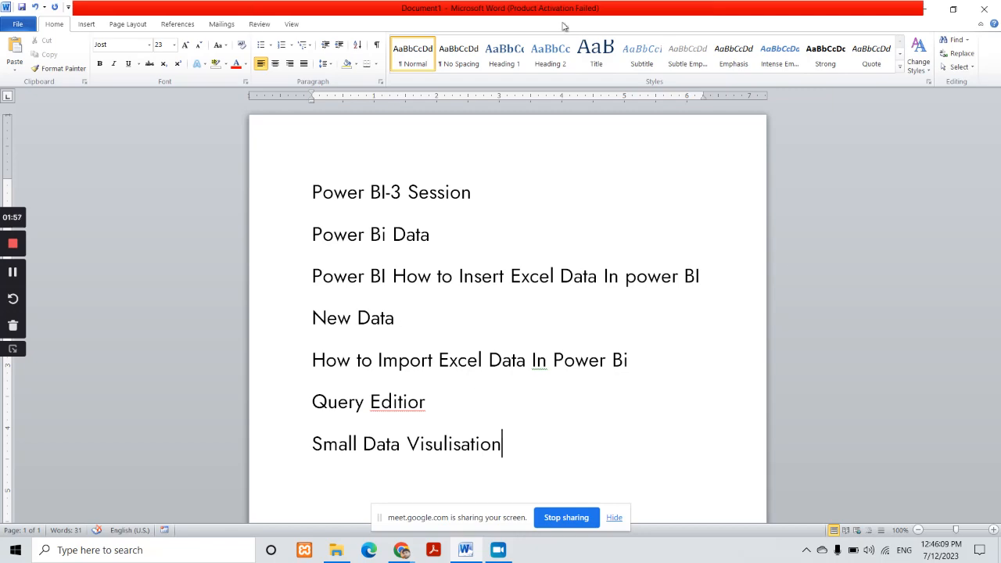
# Step: Launch Power BI Desktop from the desktop and open Excel with a blank workbook in a maximized window
pyautogui.press('super+d')
pyautogui.doubleClick(25, 501)
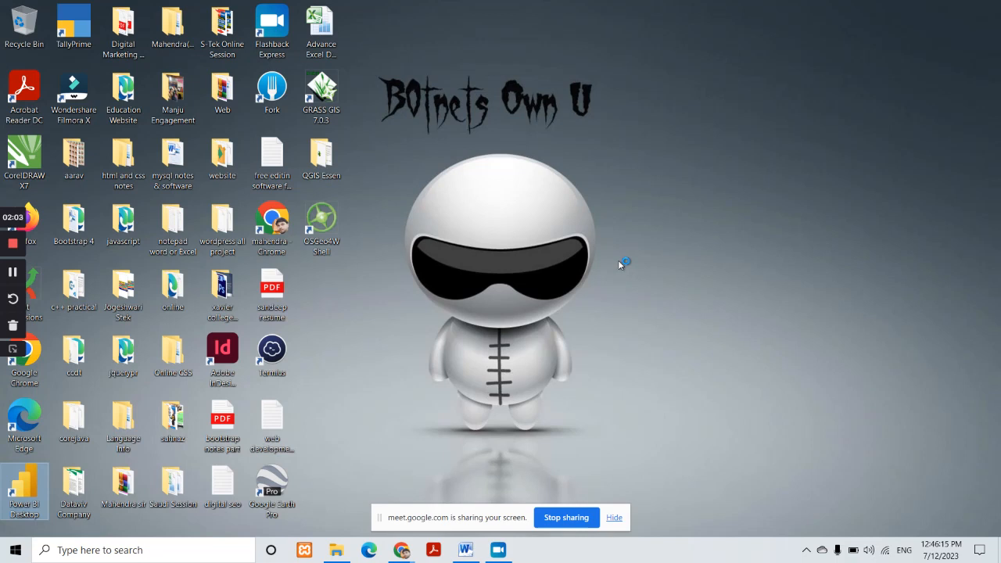
pyautogui.press('super+r')
pyautogui.write('excel')
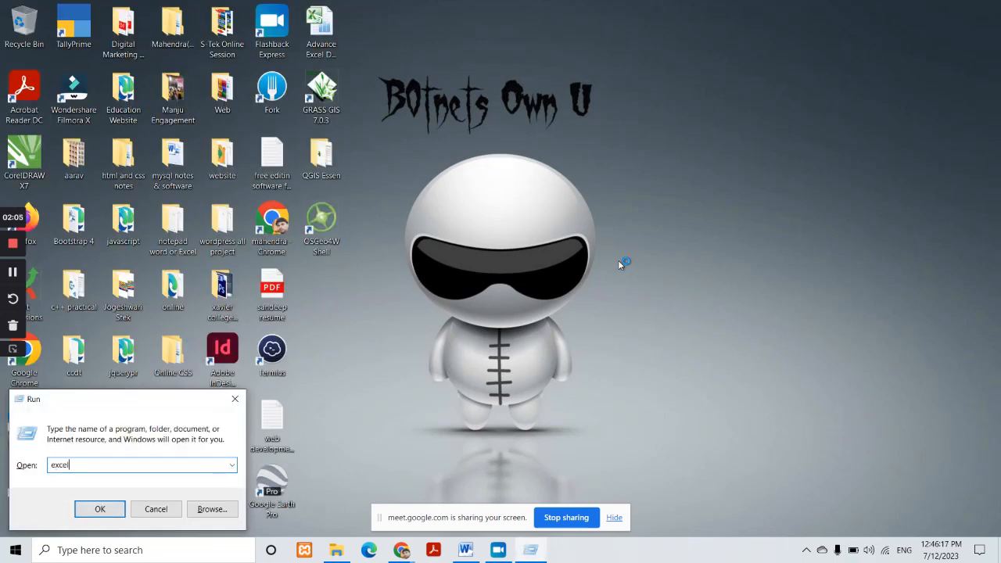
pyautogui.press('Return')
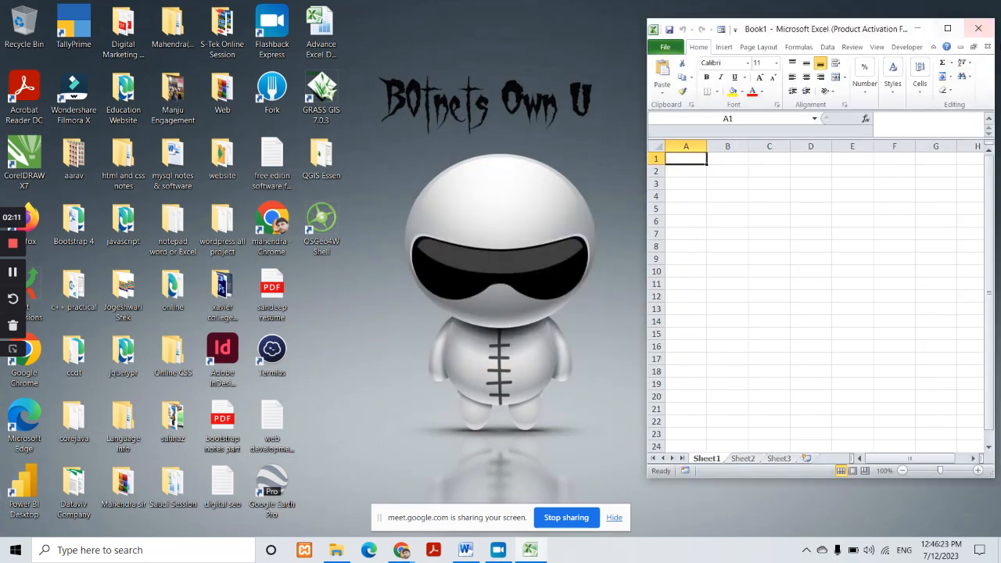
pyautogui.click(954, 379)
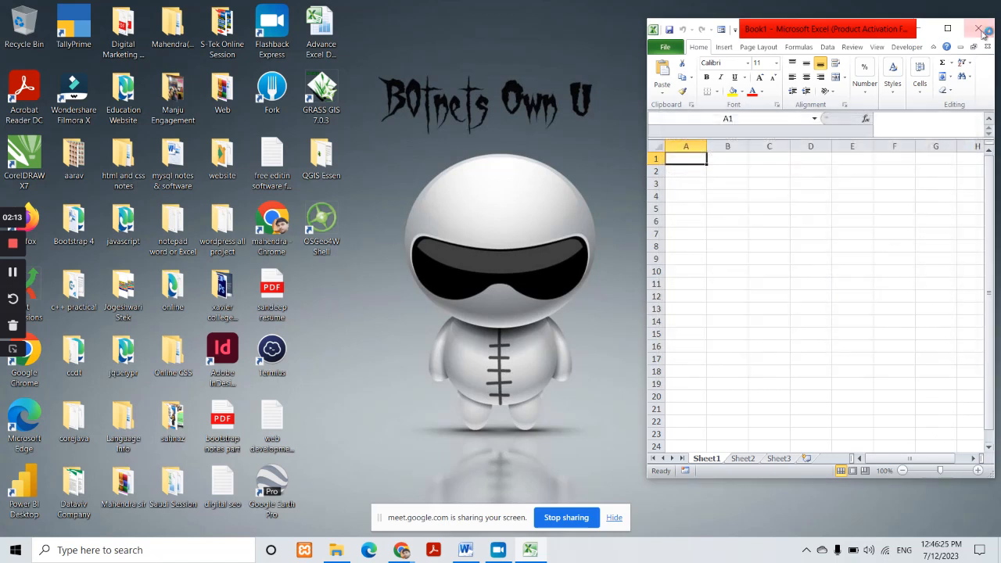
pyautogui.click(946, 29)
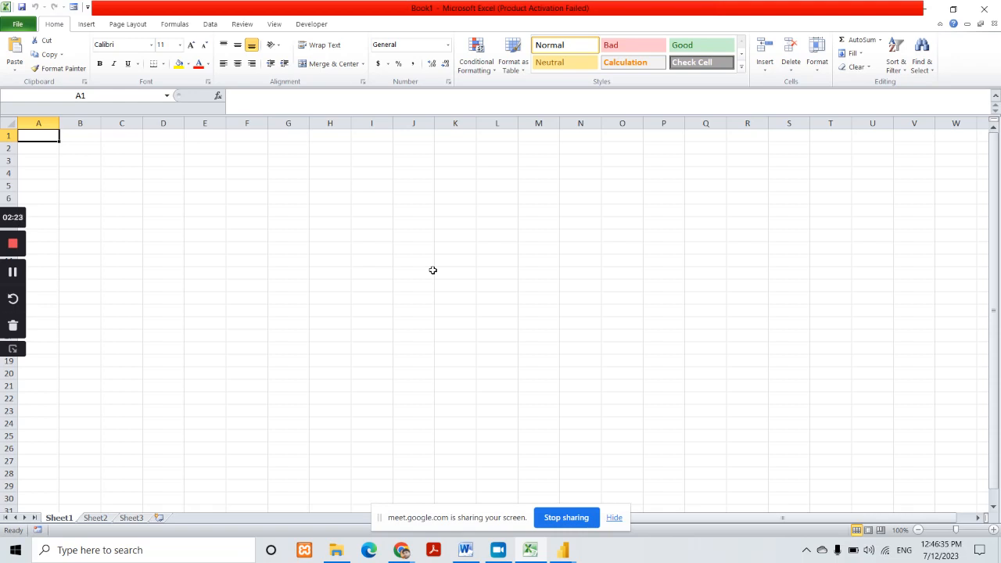
# Step: Set the font of all cells in Sheet1 to Jost
pyautogui.click(414, 240)
pyautogui.scroll(1, 418, 297)
pyautogui.scroll(3, 418, 298)
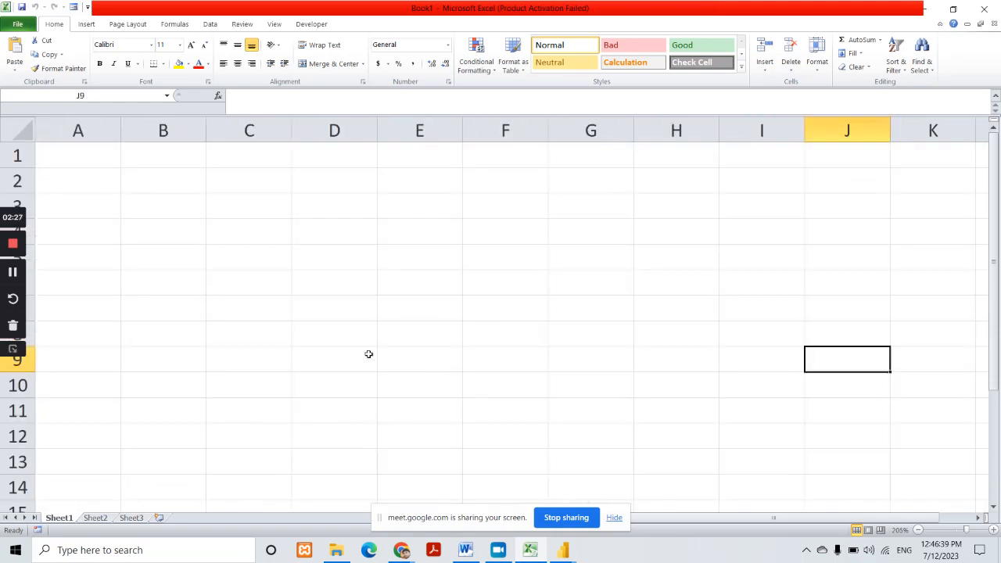
pyautogui.scroll(-1, 368, 354)
pyautogui.hotkey('ctrl', 'a')
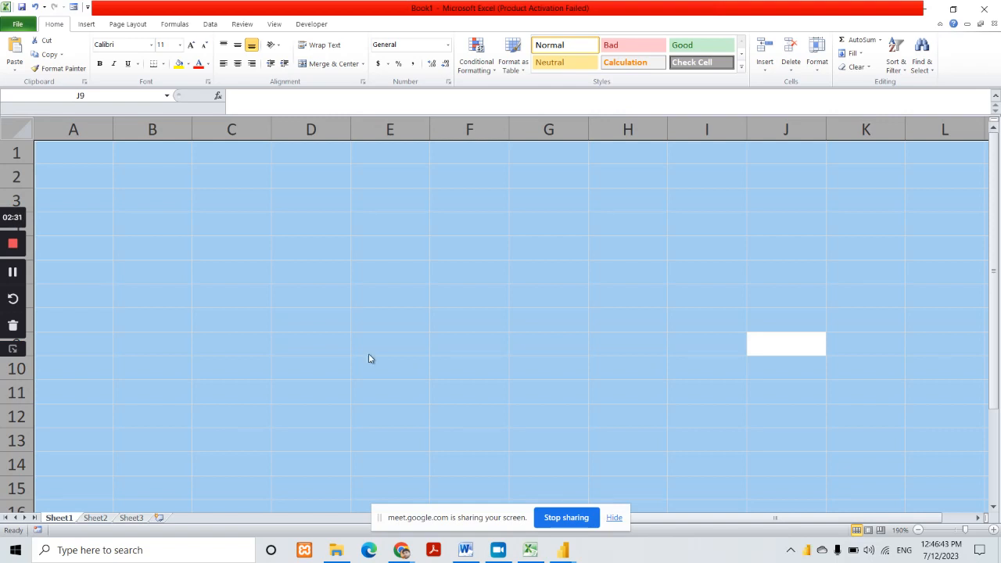
pyautogui.hotkey('ctrl', 'shift', 'f')
pyautogui.write('Jost')
pyautogui.press('Return')
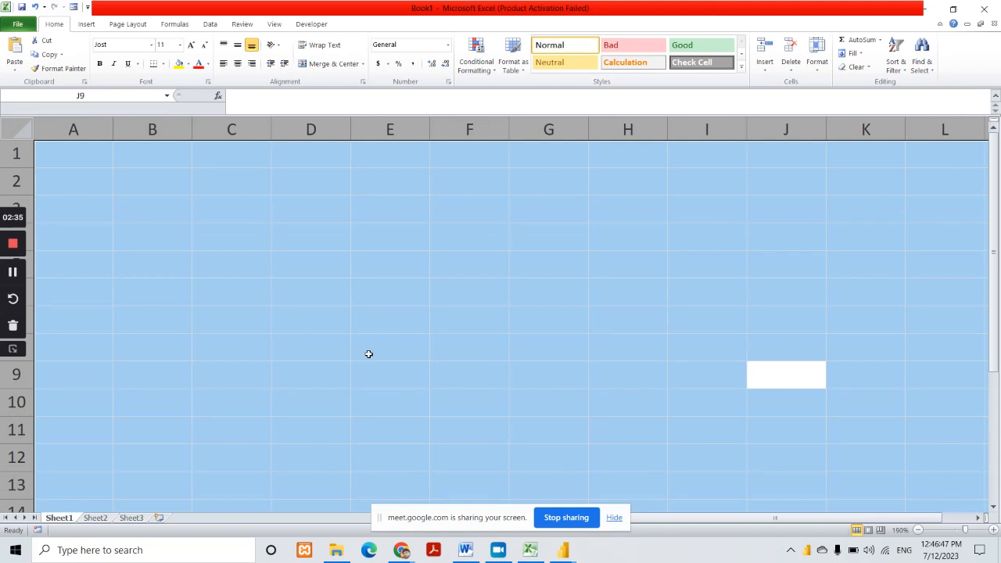
pyautogui.press('Return')
# Step: Enter the headers Sr.No, Name, Maths, Hindi and Marathi in cells A1 to E1
pyautogui.click(169, 211)
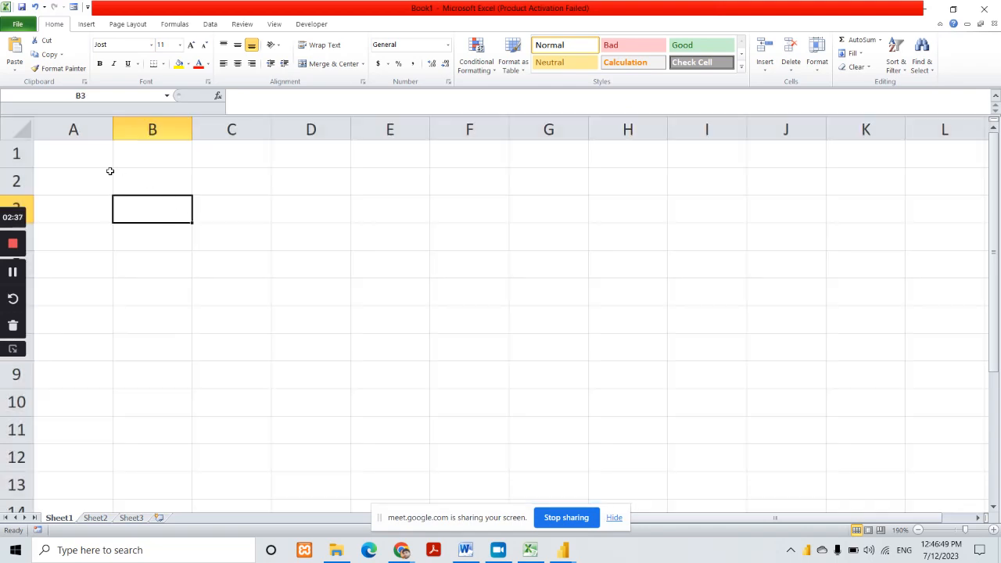
pyautogui.click(86, 178)
pyautogui.click(95, 159)
pyautogui.write('S')
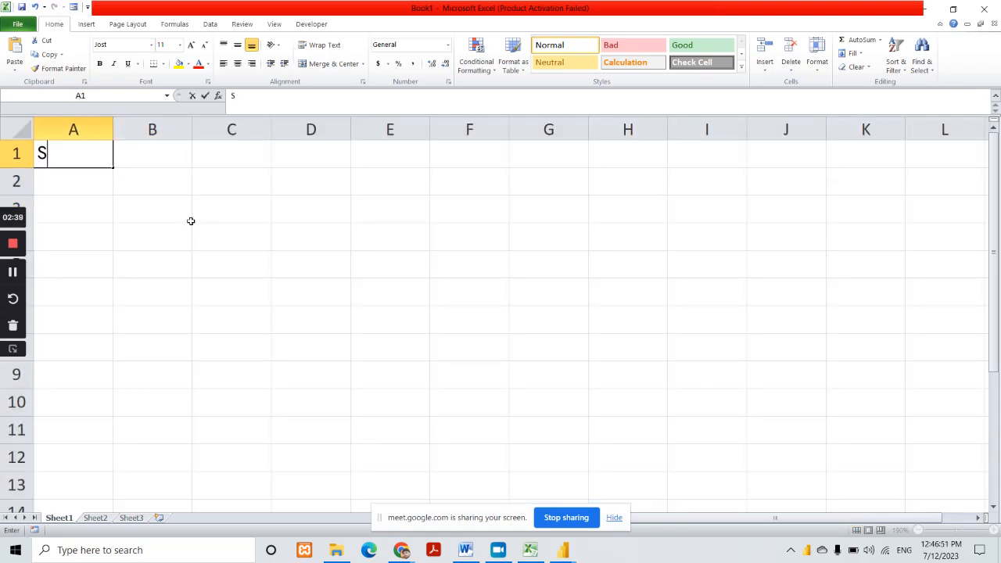
pyautogui.write('r.No')
pyautogui.press('Return')
pyautogui.press('Up')
pyautogui.press('Right')
pyautogui.write('Name')
pyautogui.press('Tab')
pyautogui.write('Maths')
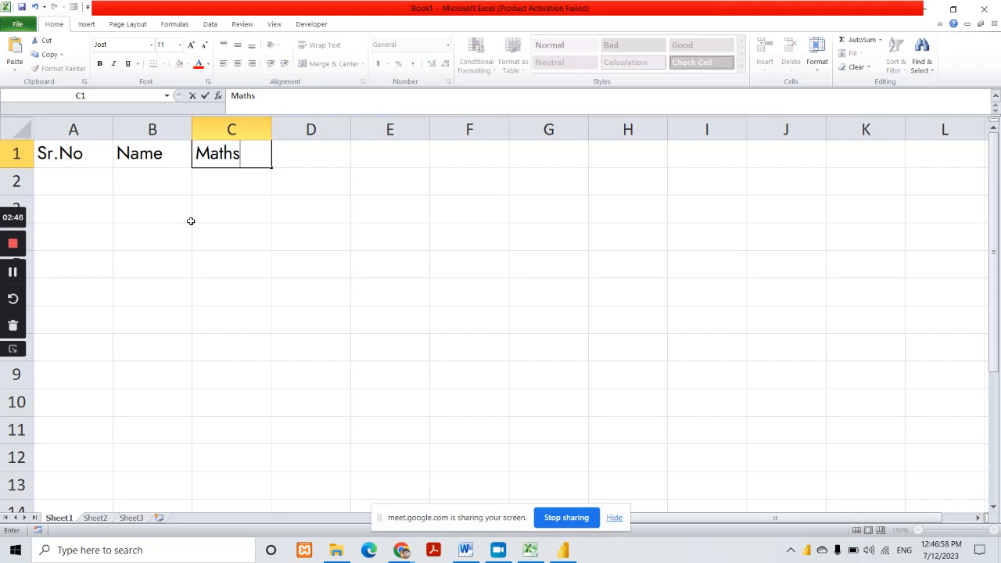
pyautogui.press('Tab')
pyautogui.write('Hindi')
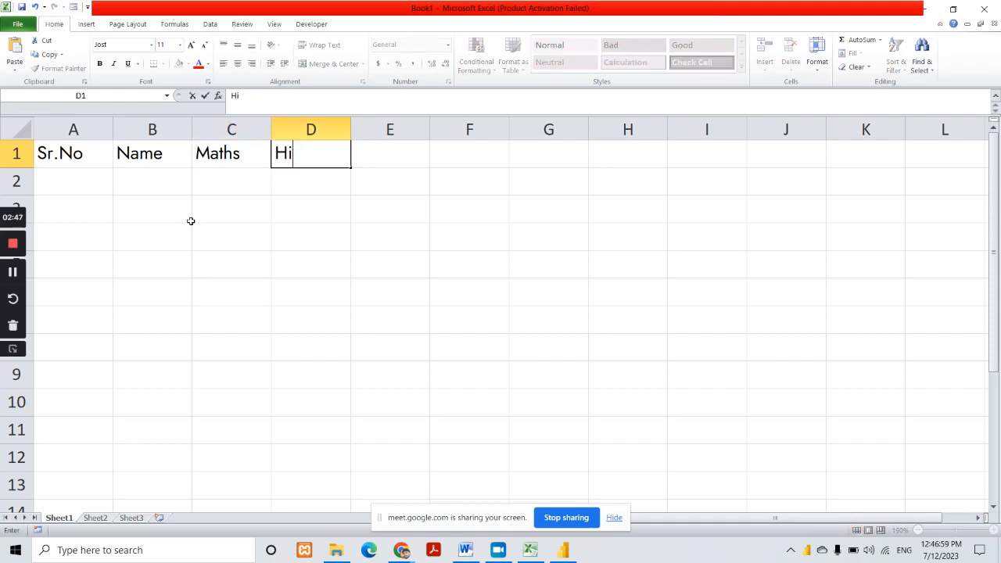
pyautogui.press('Tab')
pyautogui.write('Marathi')
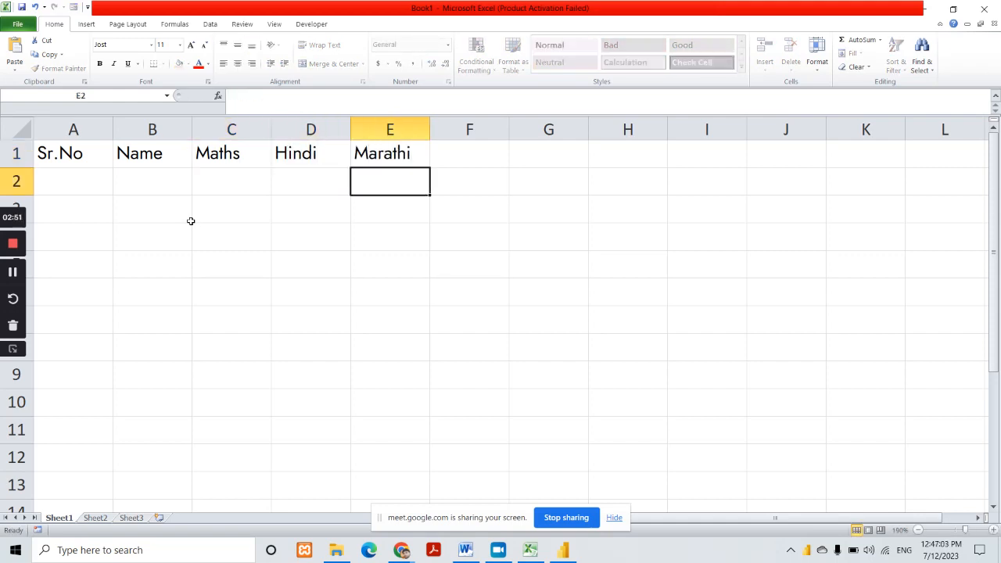
# Step: Number cells A2 to A11 from 1 to 10 by entering 1 and 2 and filling the series down
pyautogui.press('Return')
pyautogui.press('Left')
pyautogui.write('1')
pyautogui.press('Return')
pyautogui.write('2')
pyautogui.press('Return')
pyautogui.moveTo(92, 186); pyautogui.dragTo(107, 439)
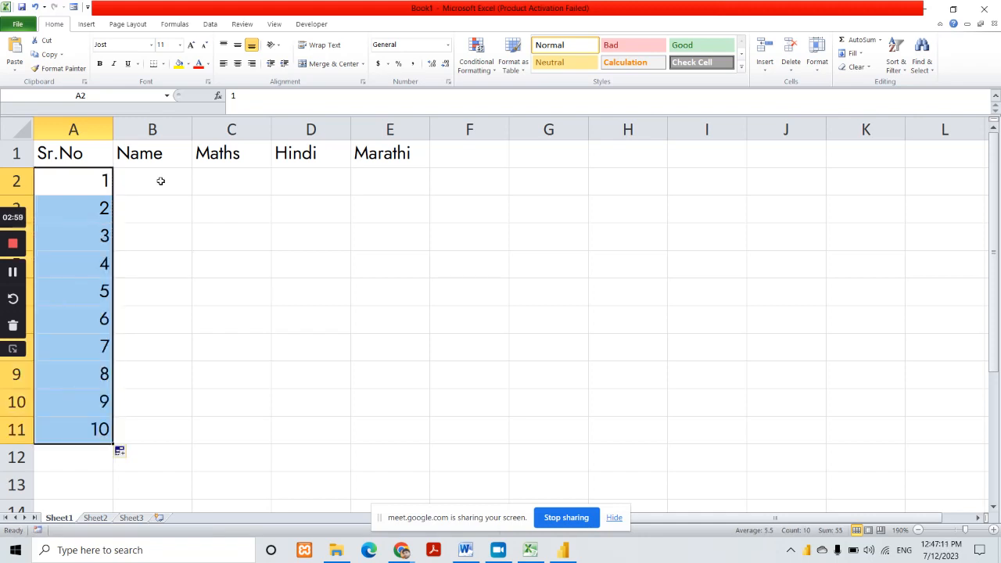
# Step: Narrow column A to fit the serial numbers and widen column B for the names
pyautogui.click(161, 181)
pyautogui.moveTo(114, 127); pyautogui.dragTo(89, 127)
pyautogui.moveTo(167, 129); pyautogui.dragTo(191, 129)
pyautogui.click(221, 236)
# Step: Enter the first names of six students in the Name column, cells B2 to B7
pyautogui.click(132, 185)
pyautogui.write('Amit')
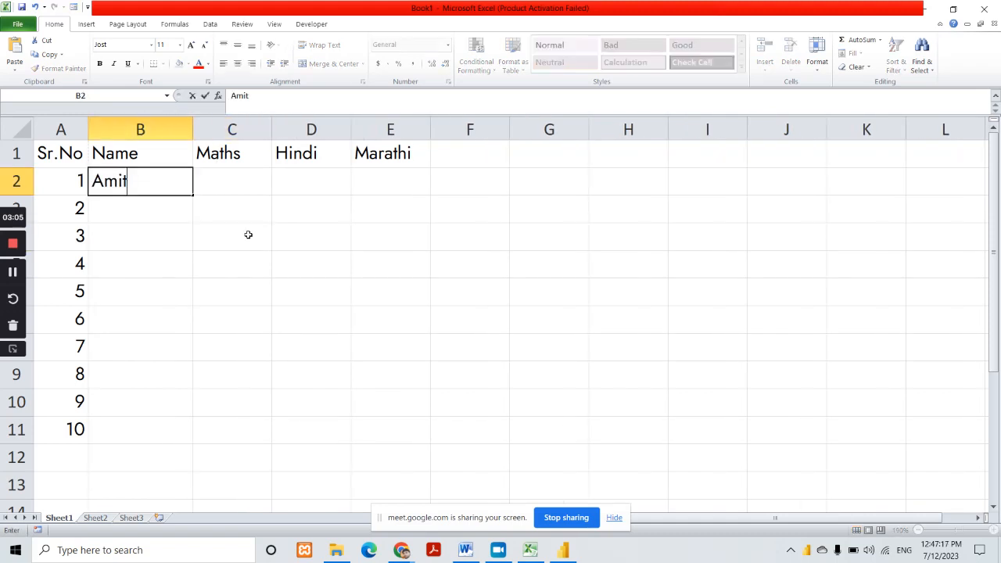
pyautogui.press('Return')
pyautogui.write('Ganesh')
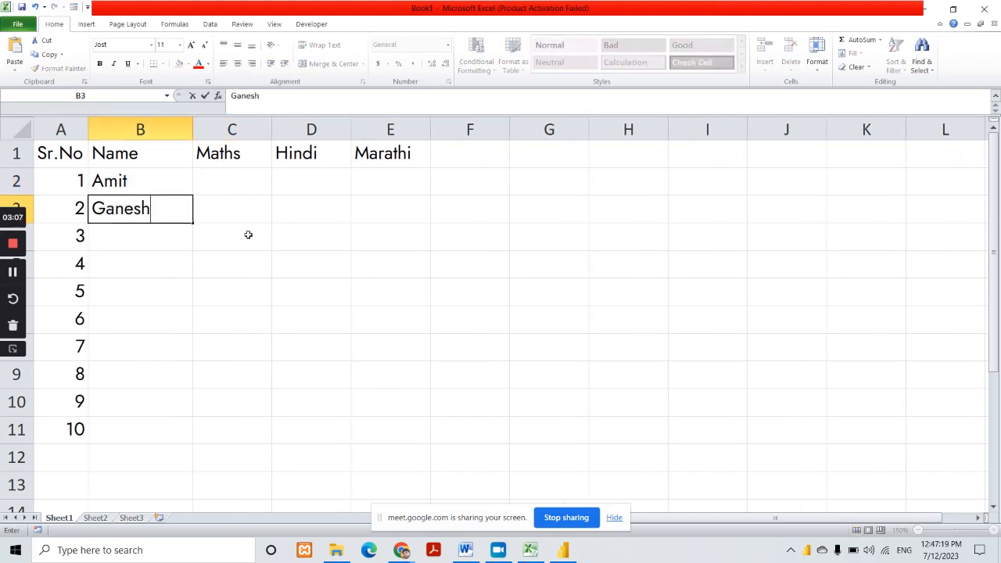
pyautogui.press('Return')
pyautogui.write('Rohit')
pyautogui.press('Return')
pyautogui.write('Dharma')
pyautogui.press('Return')
pyautogui.write('Pooja')
pyautogui.press('Return')
pyautogui.write('Mahi')
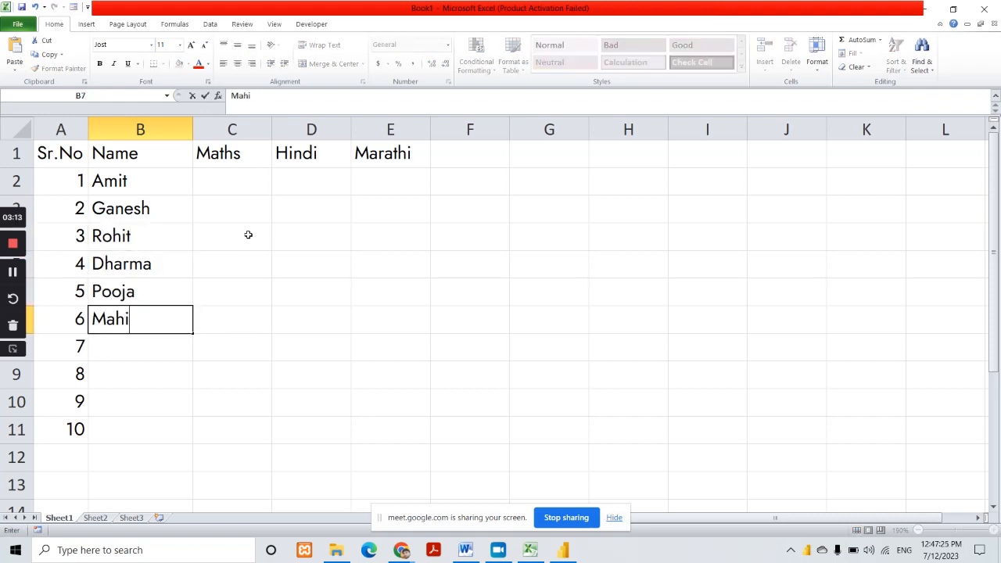
# Step: Enter the first names of the seventh and eighth students in cells B8 and B9
pyautogui.press('Return')
pyautogui.write('Rohan')
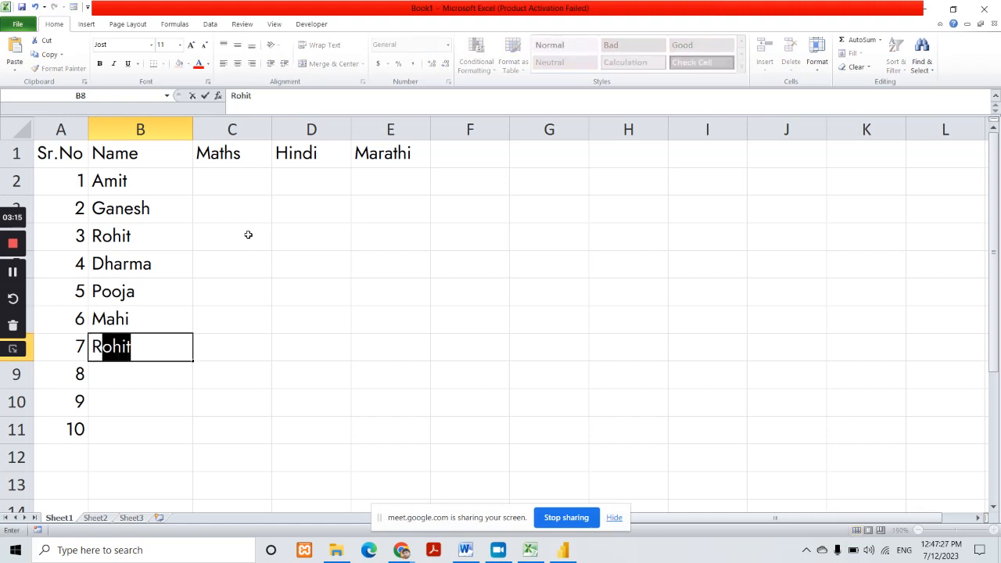
pyautogui.press('Return')
pyautogui.write('Deepla')
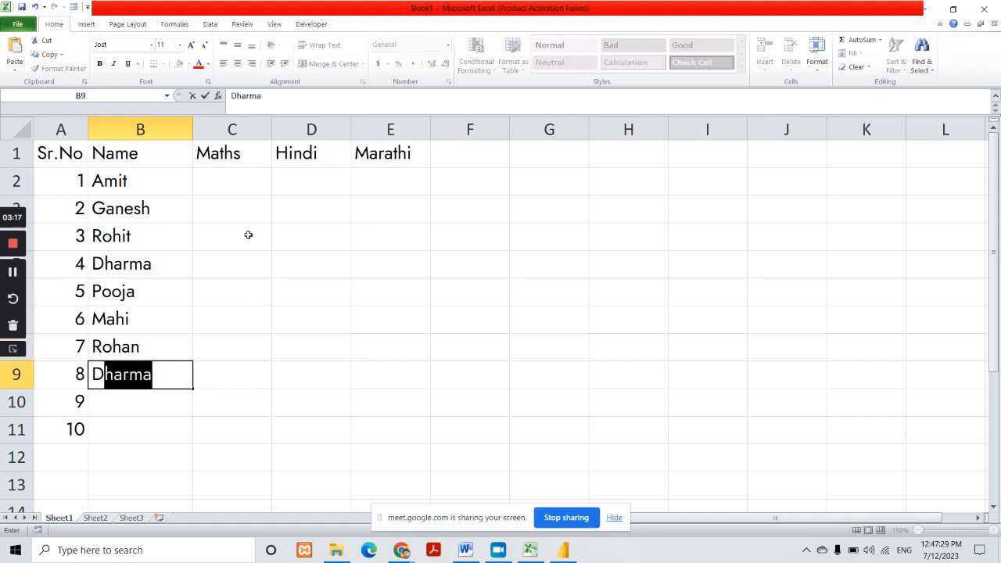
pyautogui.press('BackSpace')
pyautogui.press('BackSpace')
pyautogui.write('ali')
pyautogui.press('Return')
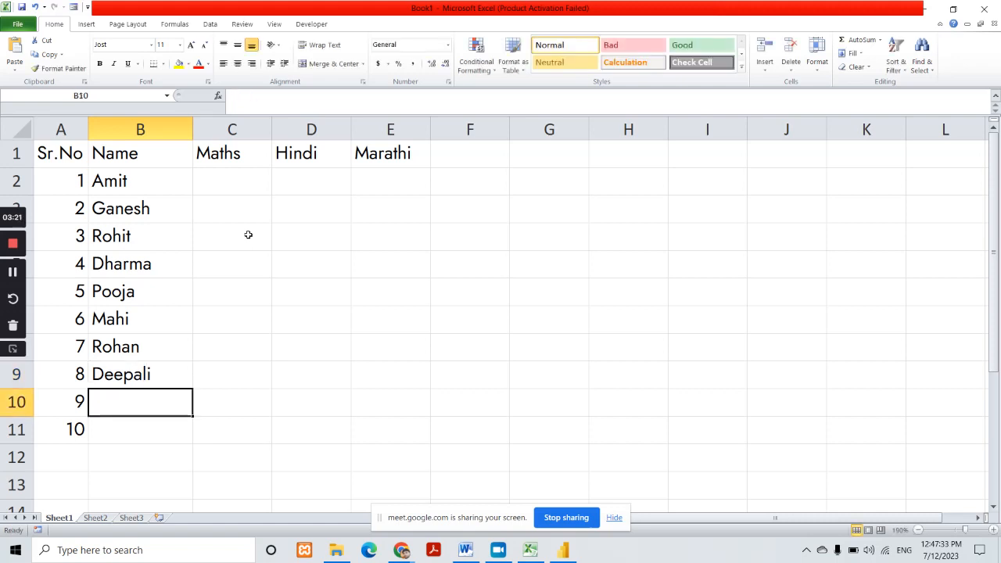
# Step: Enter the first names of the ninth and tenth students in cells B10 and B11
pyautogui.write('Mangesh')
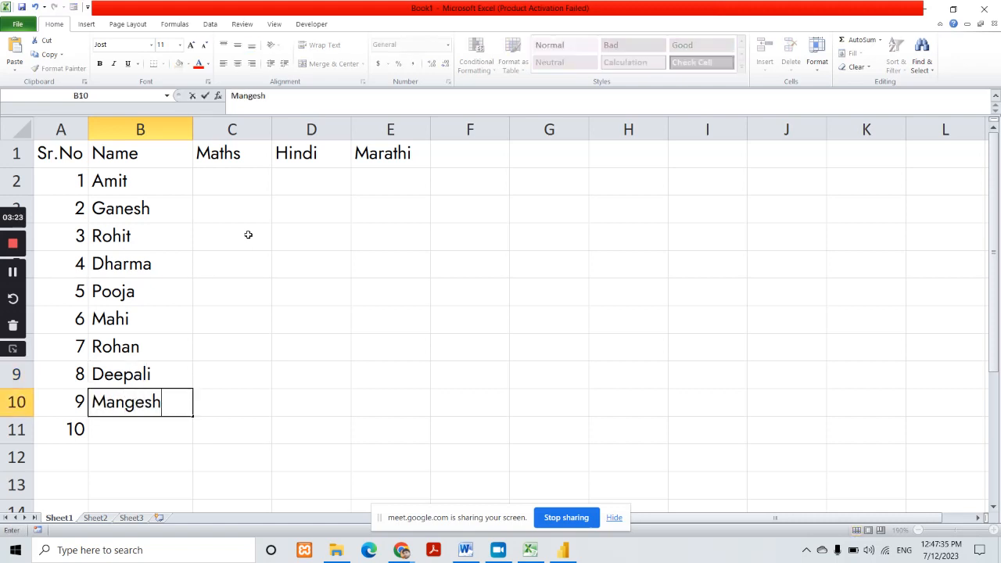
pyautogui.press('Return')
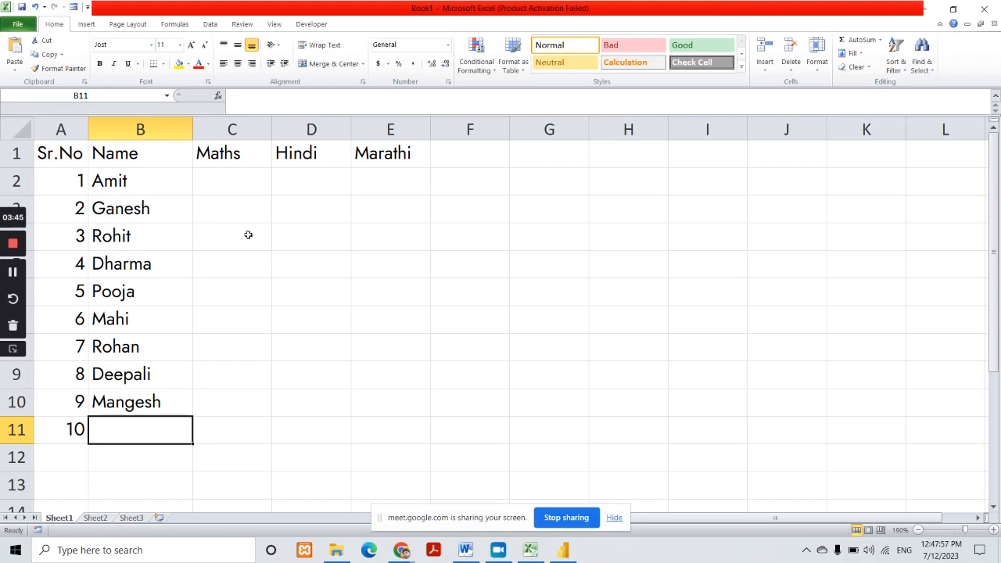
pyautogui.write('Rani')
pyautogui.press('Right')
# Step: Enter the formula =RANDBETWEEN(35,100) in cell C2 for the first student's Maths mark
pyautogui.press('Up')
pyautogui.press('Up')
pyautogui.press('Up')
pyautogui.press('Up')
pyautogui.press('Up')
pyautogui.press('Up')
pyautogui.press('Up')
pyautogui.press('Up')
pyautogui.press('Up')
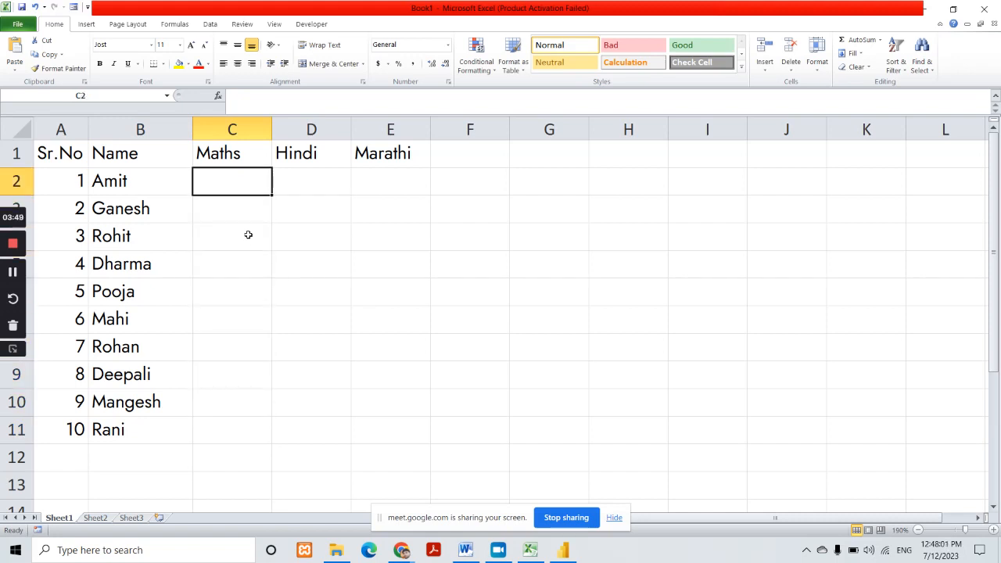
pyautogui.write('=rand')
pyautogui.press('Down')
pyautogui.press('Tab')
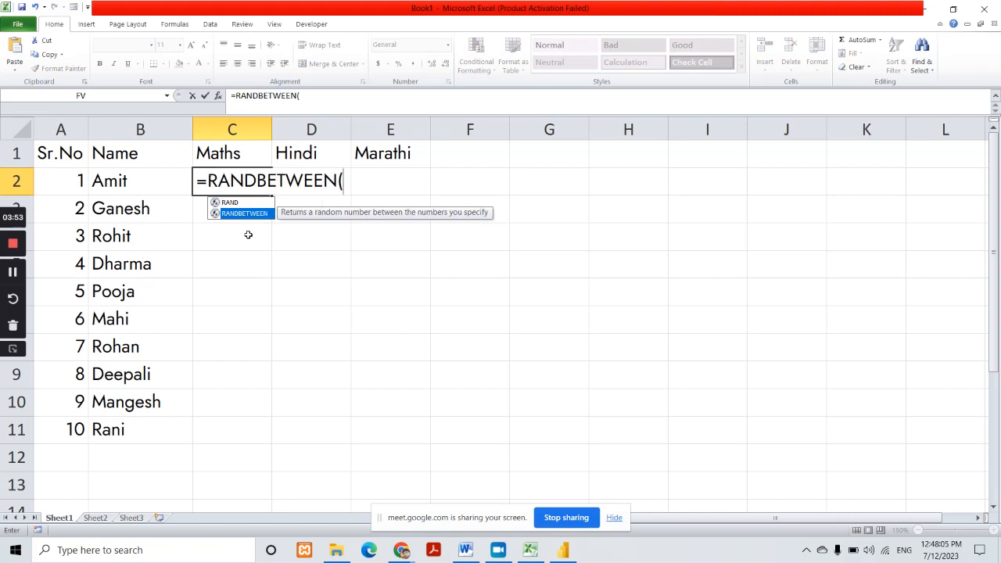
pyautogui.write('35,100')
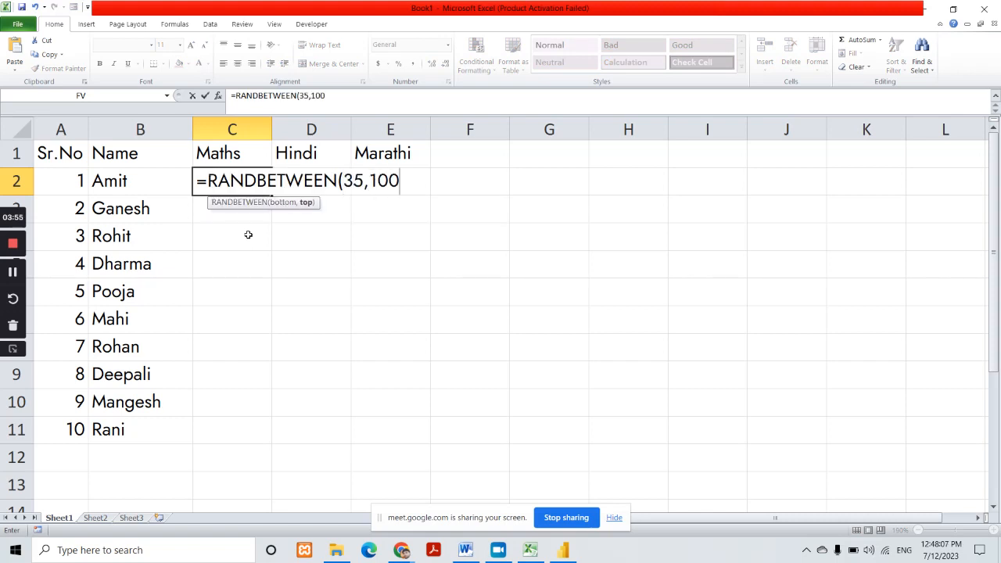
pyautogui.write(')')
pyautogui.press('Return')
# Step: Copy the random-mark formula from C2 to D2:E2 and fill all three subject columns down to row 11
pyautogui.press('Up')
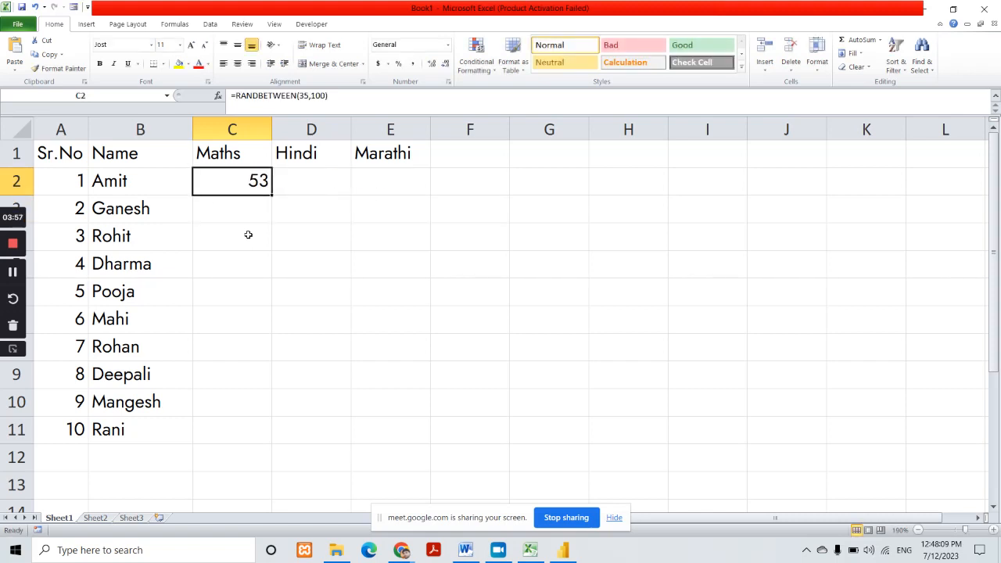
pyautogui.hotkey('ctrl', 'c')
pyautogui.press('Right')
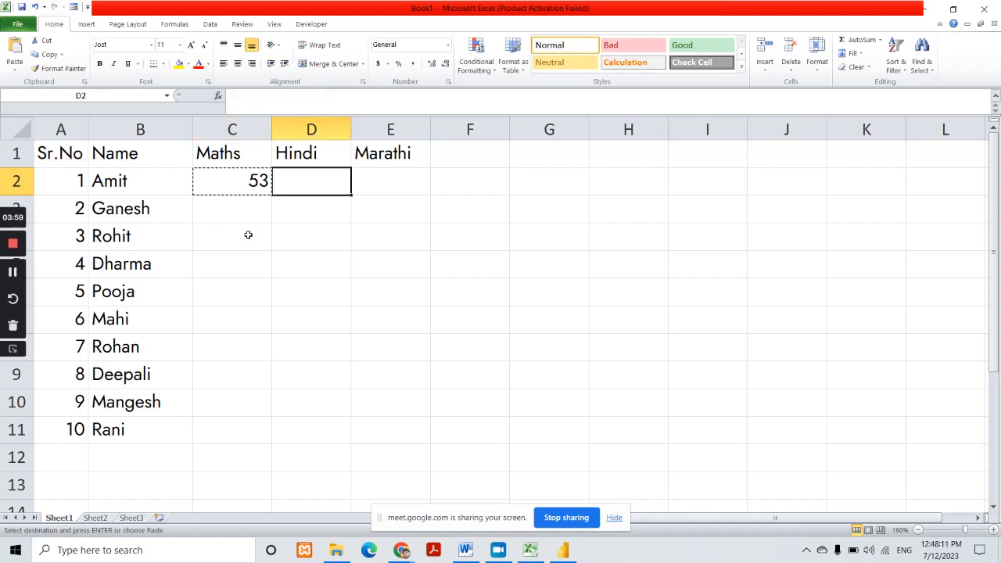
pyautogui.hotkey('shift', 'Right')
pyautogui.press('Return')
pyautogui.moveTo(251, 181); pyautogui.dragTo(443, 443)
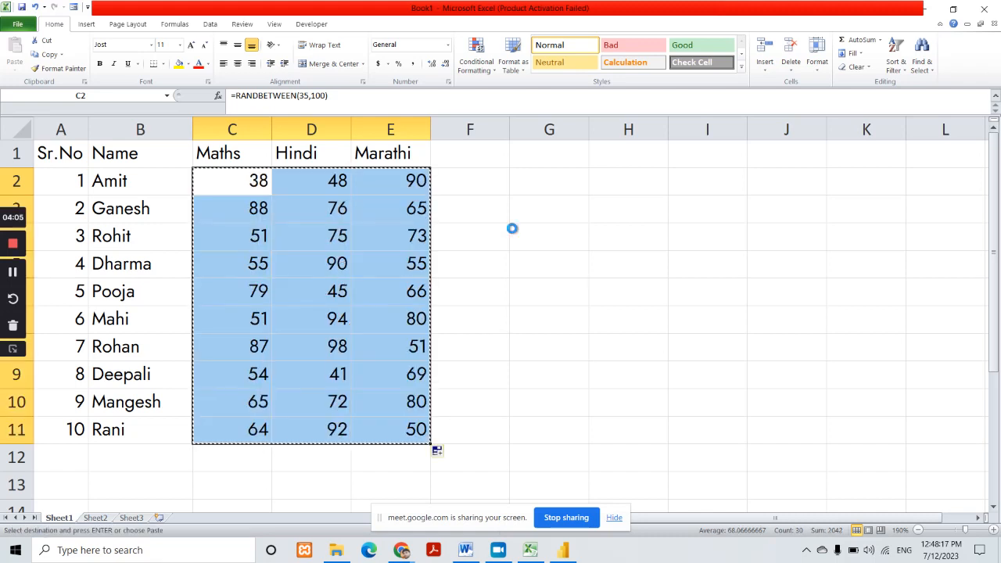
# Step: Replace the random-mark formulas in C2:E11 with their plain values
pyautogui.click(249, 179)
pyautogui.hotkey('alt', 'h')
pyautogui.press('v')
pyautogui.press('v')
pyautogui.press('Escape')
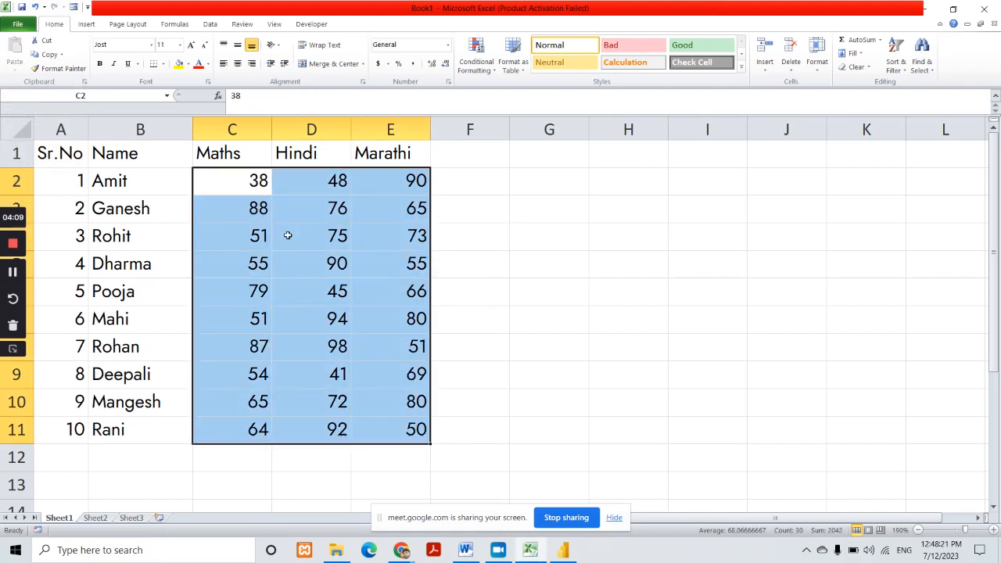
pyautogui.click(525, 268)
pyautogui.click(516, 338)
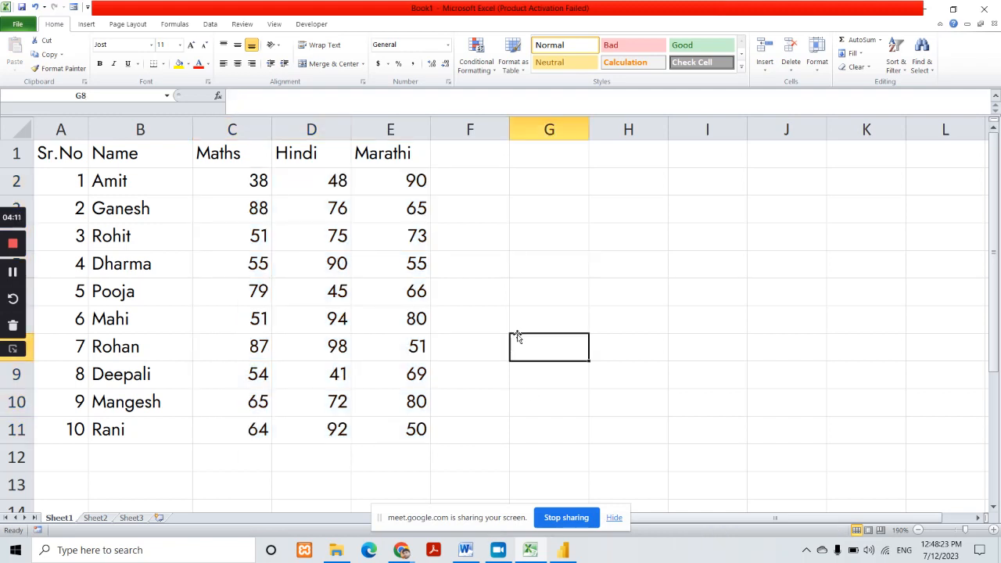
# Step: Switch to Power BI Desktop and dismiss its start screen
pyautogui.moveTo(514, 517); pyautogui.dragTo(774, 554)
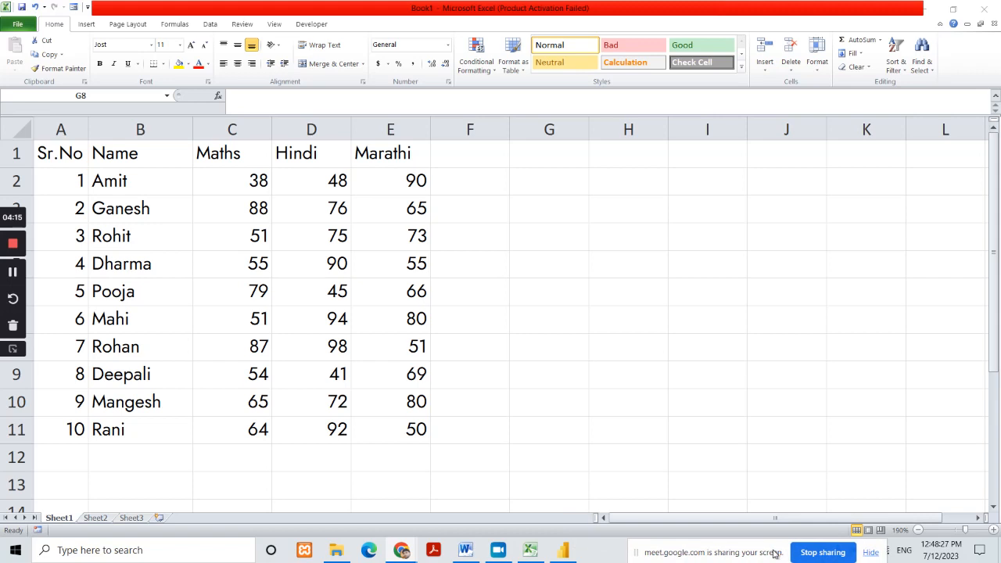
pyautogui.click(563, 550)
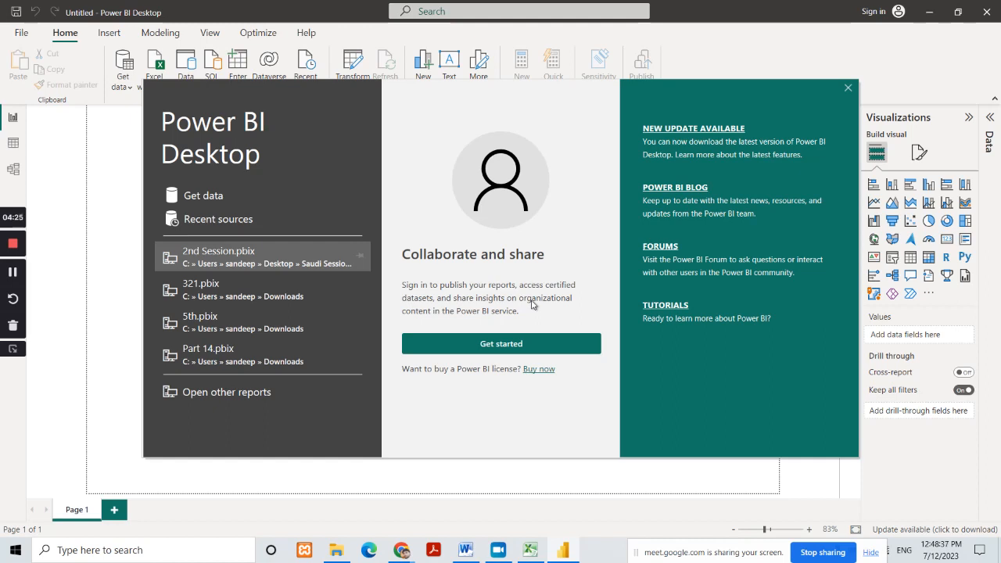
pyautogui.click(851, 92)
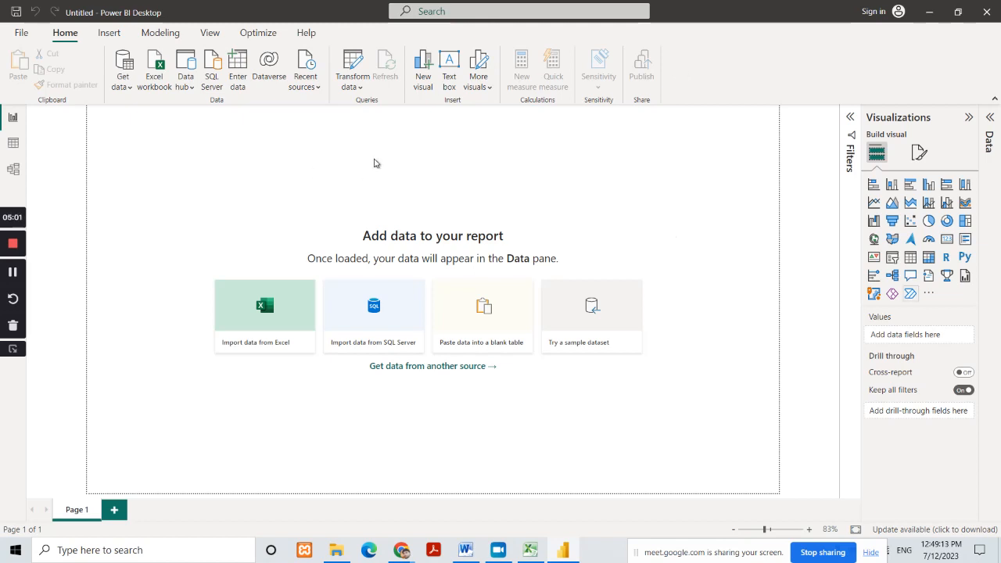
# Step: Mark the Enter data command with a rectangle on a screen capture of the Home ribbon
pyautogui.moveTo(732, 548); pyautogui.dragTo(136, 549)
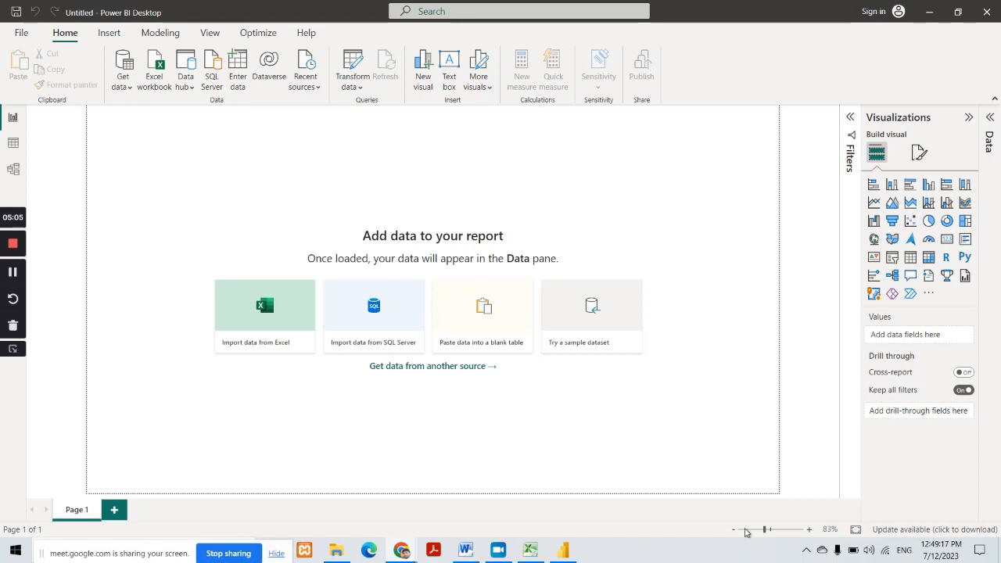
pyautogui.click(807, 552)
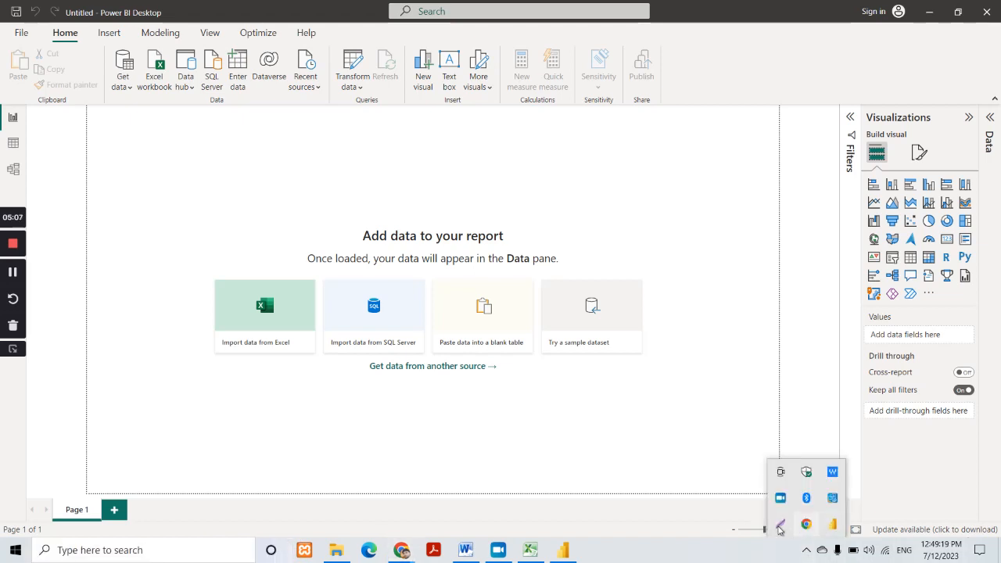
pyautogui.click(779, 525)
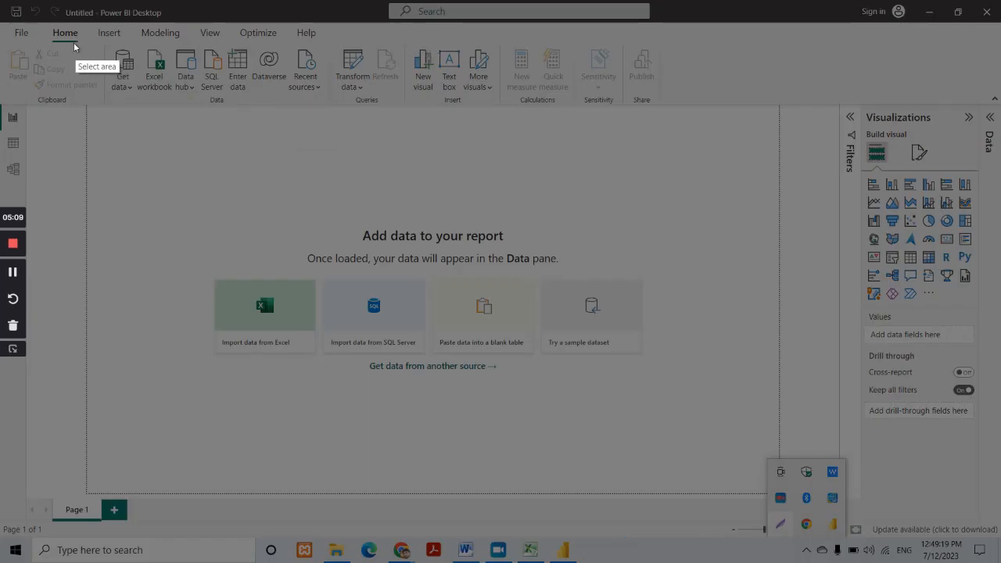
pyautogui.moveTo(9, 28)
pyautogui.mouseDown()
pyautogui.moveTo(438, 107)
pyautogui.moveTo(683, 112)
pyautogui.mouseUp()
pyautogui.click(692, 53)
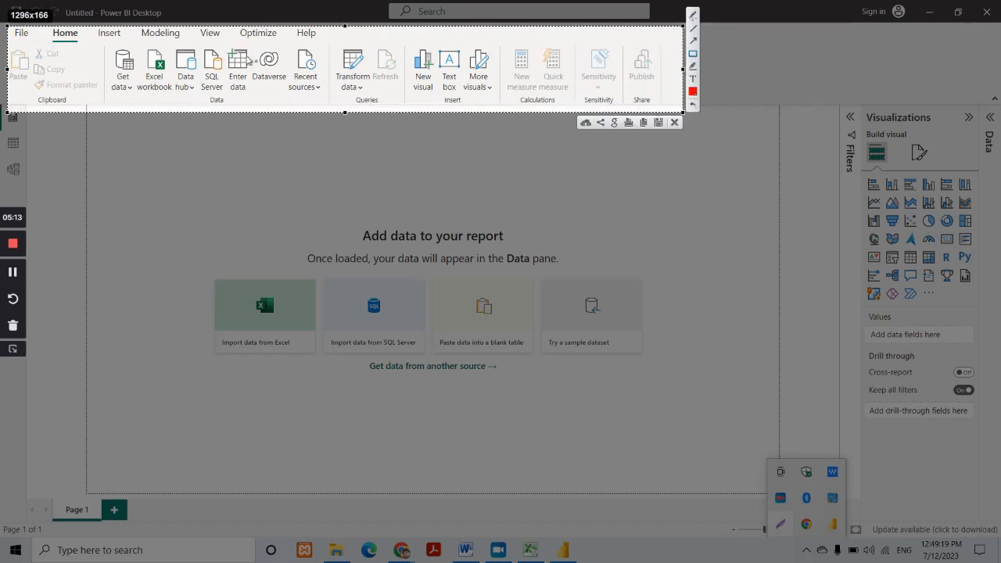
pyautogui.moveTo(224, 44); pyautogui.dragTo(254, 100)
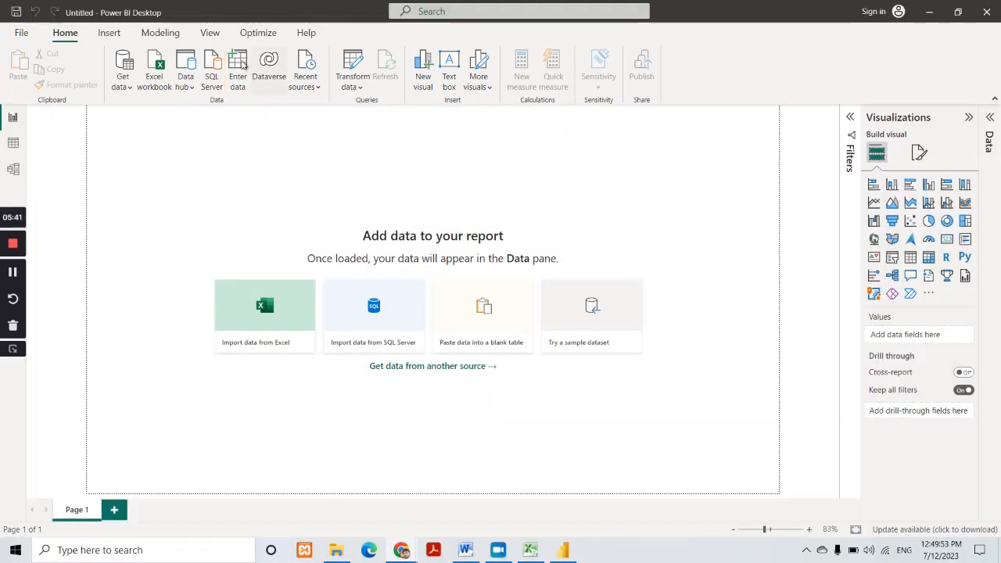
# Step: Start creating a new table with manually entered data
pyautogui.click(236, 61)
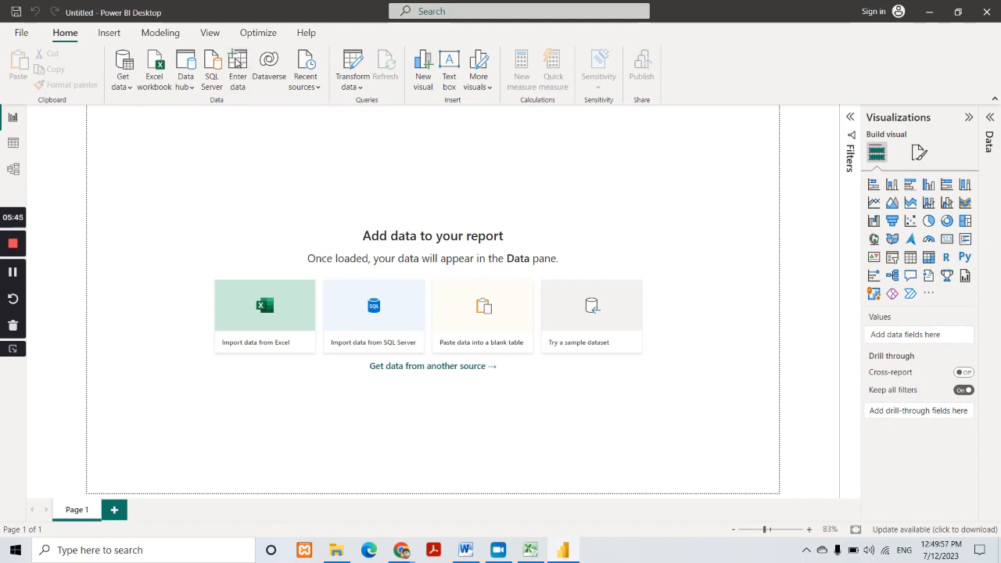
pyautogui.click(237, 63)
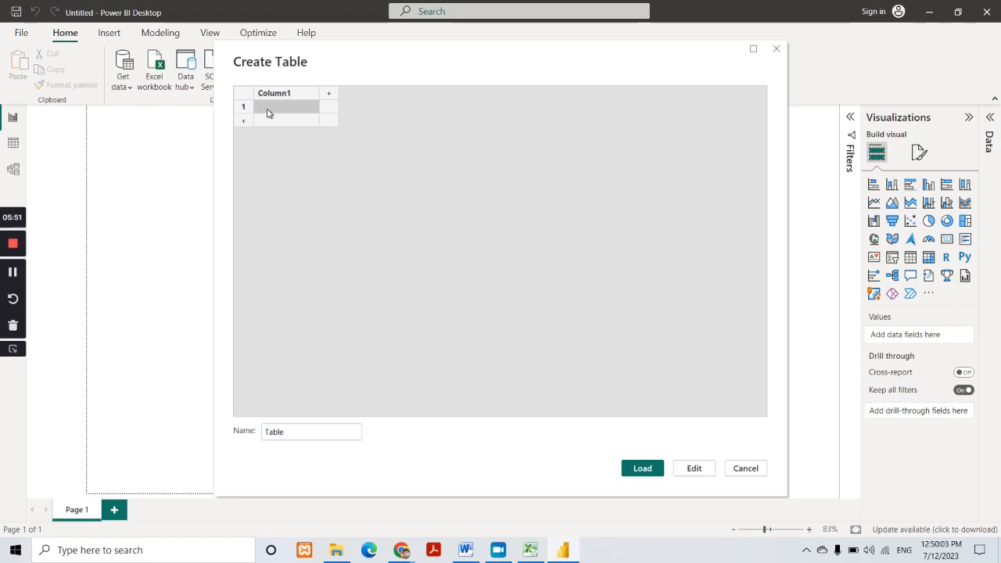
# Step: Enter Sr.No, Name, Maths, Marathi and English across the first row of the new table
pyautogui.write('Sr.No')
pyautogui.press('Tab')
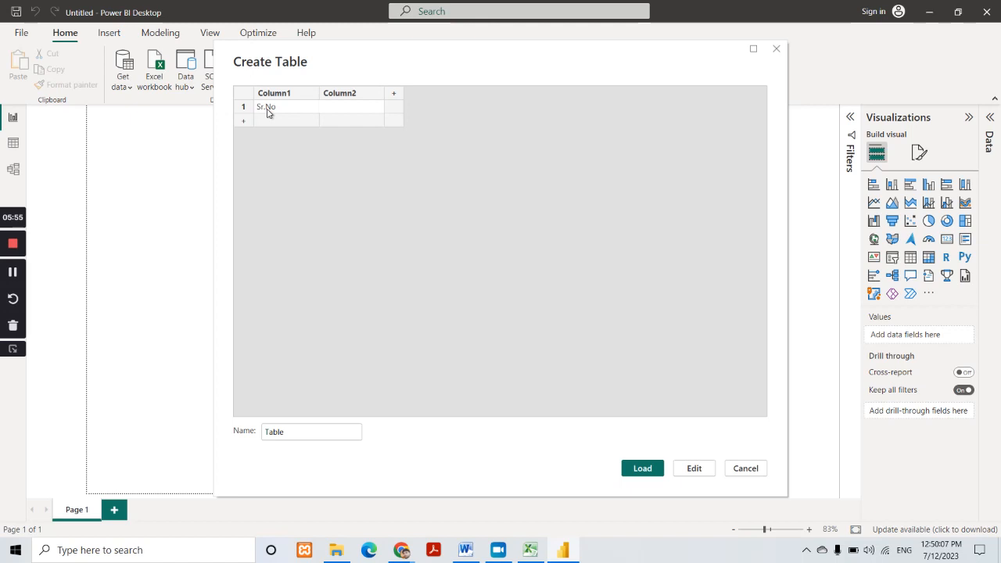
pyautogui.write('Name')
pyautogui.press('Tab')
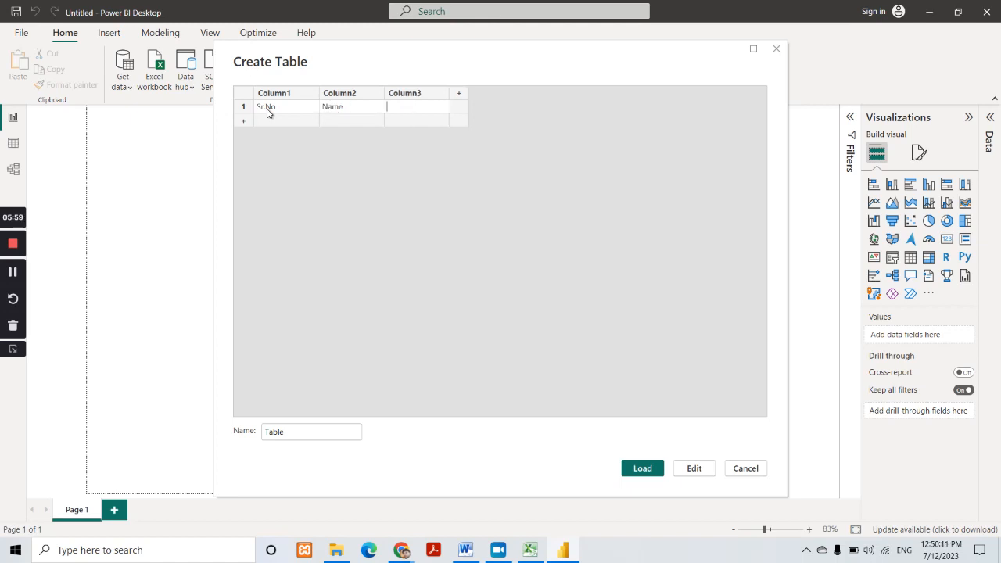
pyautogui.write('Maths')
pyautogui.press('Tab')
pyautogui.write('Marathi')
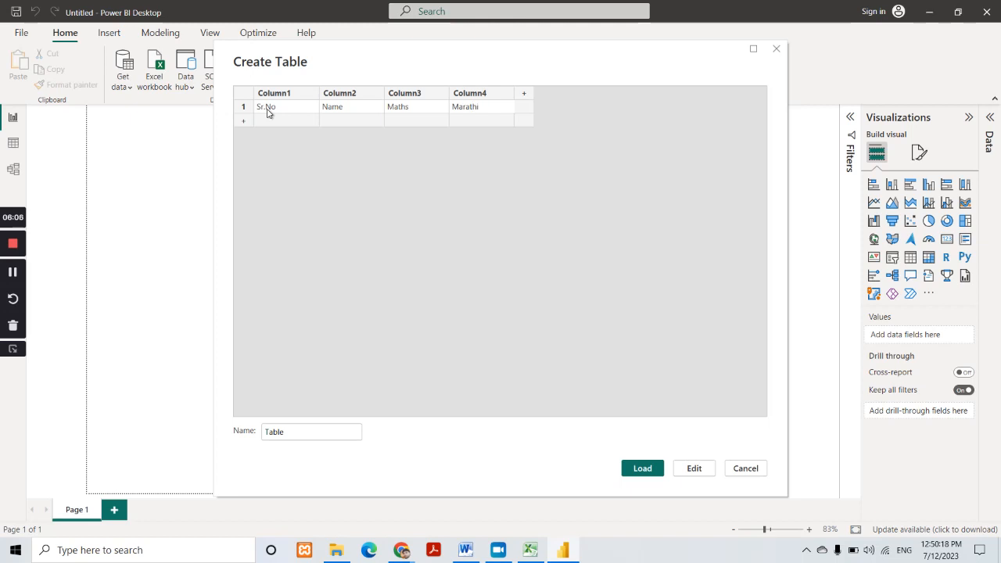
pyautogui.press('Tab')
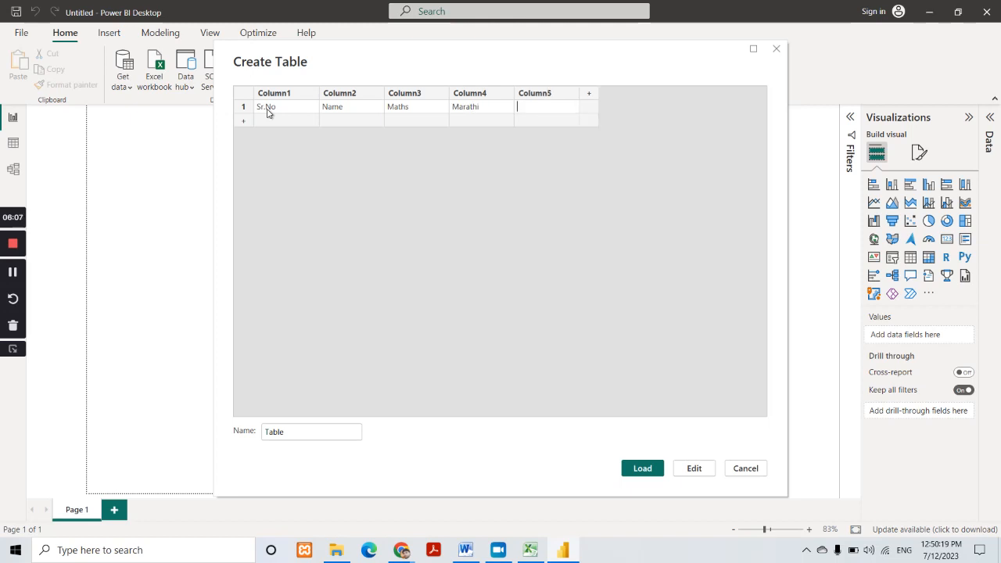
pyautogui.write('English')
# Step: Copy the marks table A1:E11 from Excel and paste it into Power BI's new table from its first cell
pyautogui.click(529, 549)
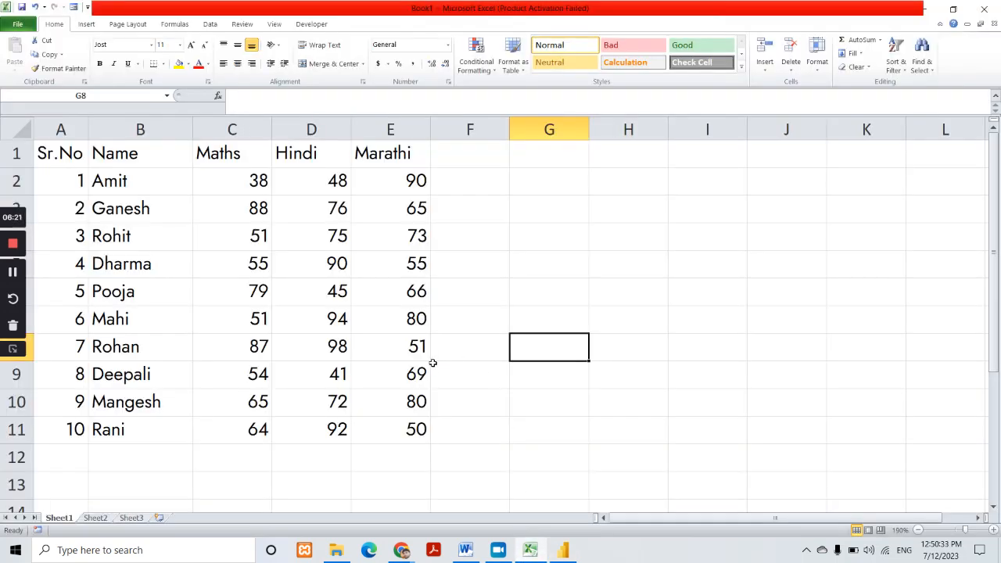
pyautogui.moveTo(52, 155); pyautogui.dragTo(386, 419)
pyautogui.hotkey('ctrl', 'c')
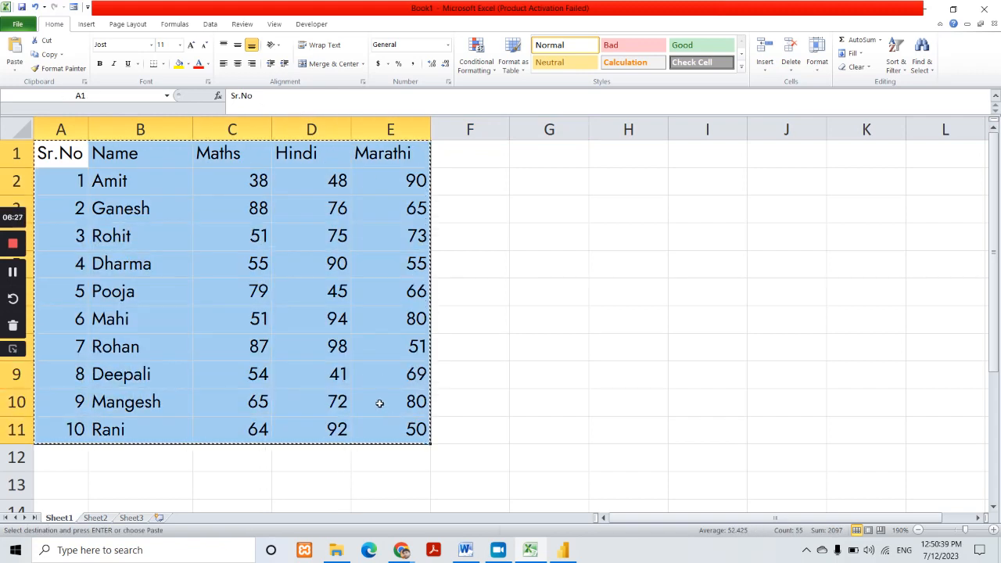
pyautogui.hotkey('alt', 'Tab')
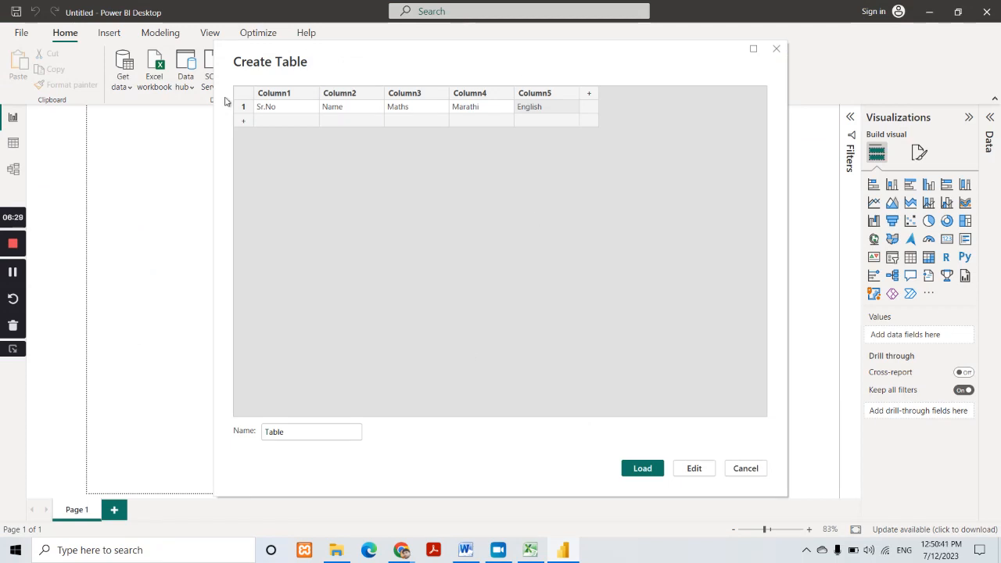
pyautogui.click(260, 109)
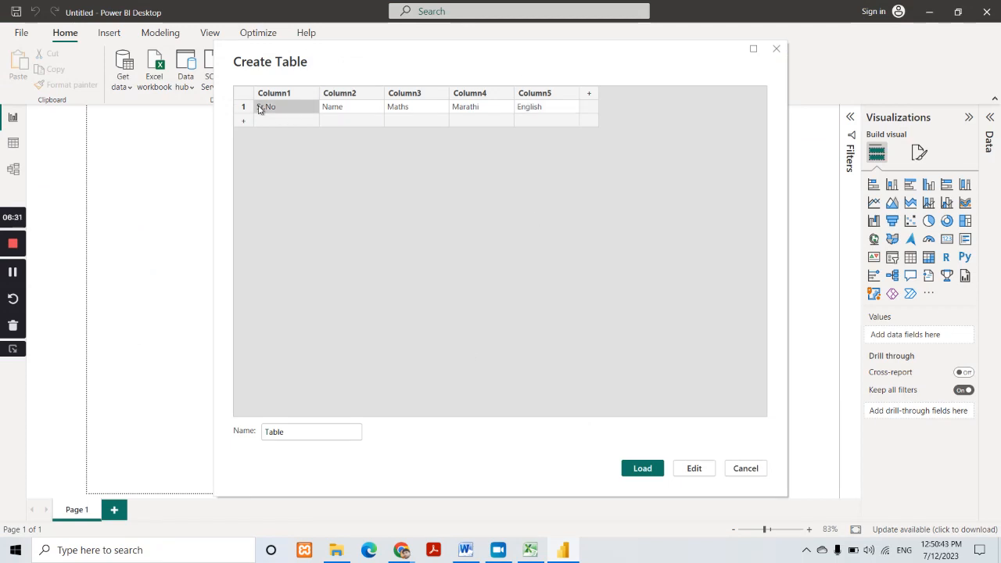
pyautogui.hotkey('ctrl', 'v')
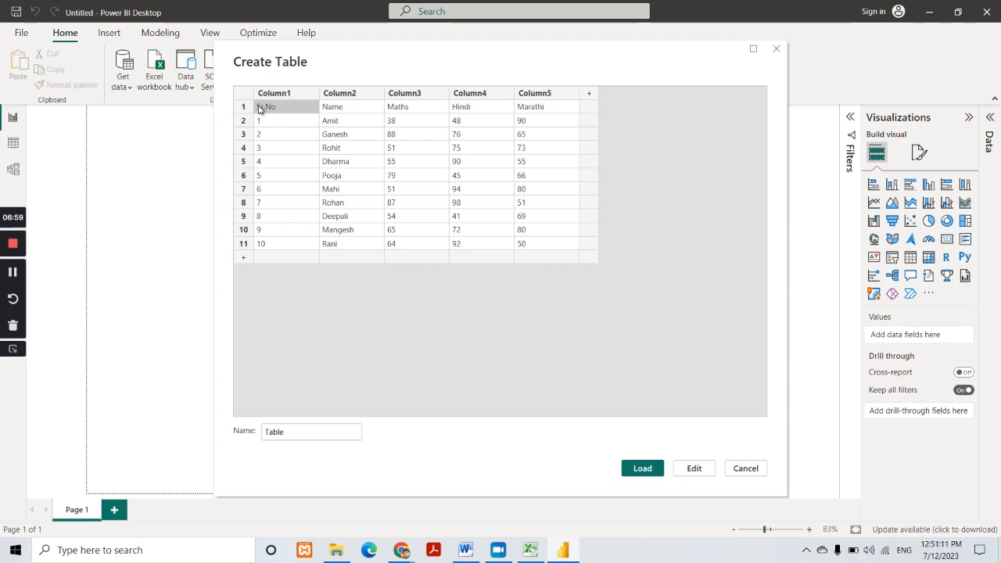
# Step: Name the new table Marksheet and load it into the report
pyautogui.doubleClick(280, 431)
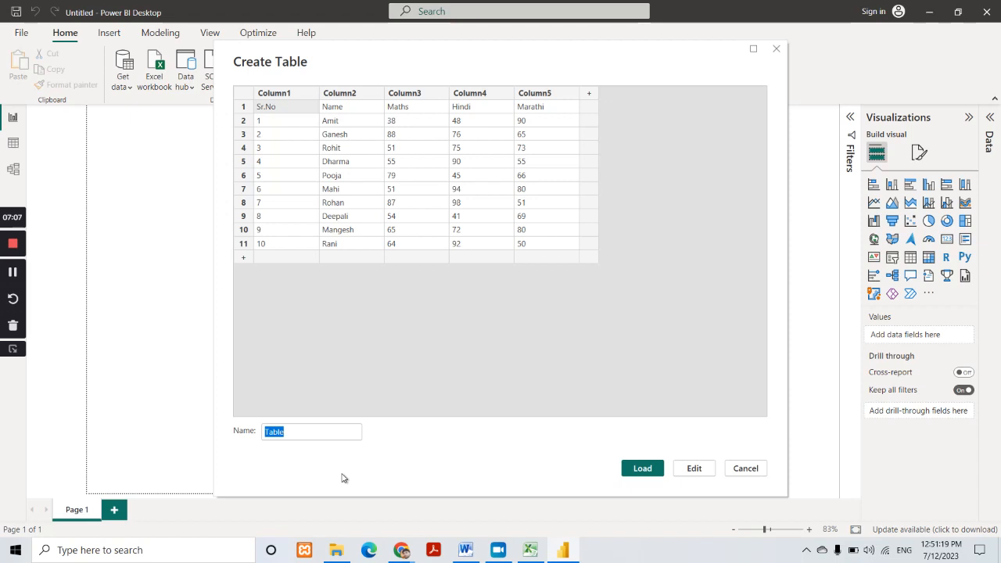
pyautogui.write('Marksh')
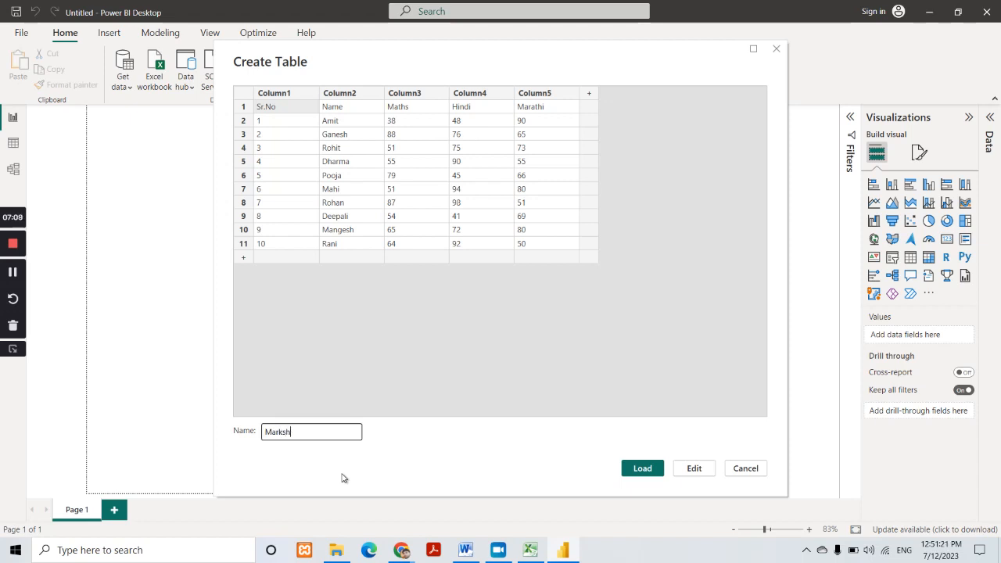
pyautogui.write('eet')
pyautogui.click(642, 469)
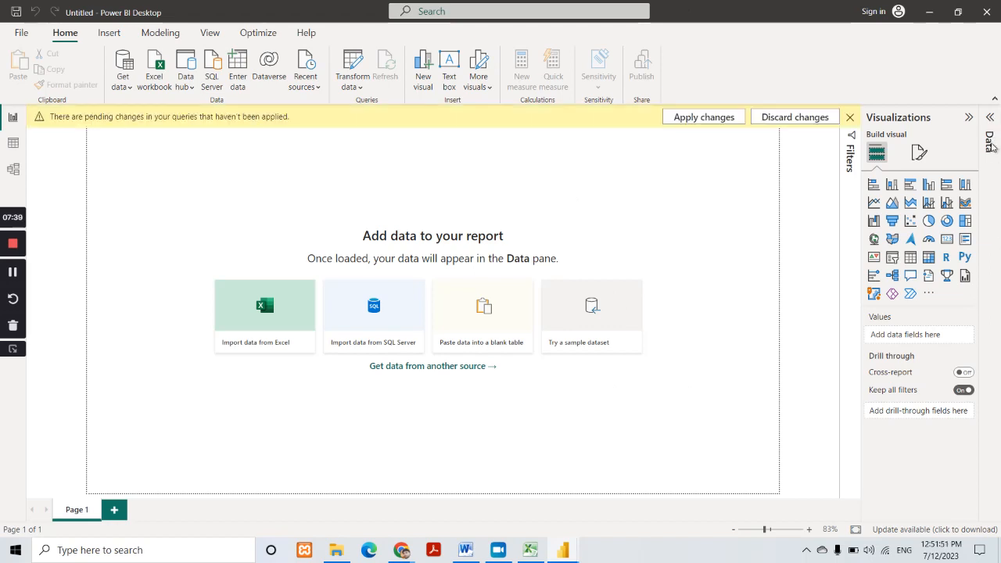
# Step: Show the report's data list and expand the Marksheet table to view its columns
pyautogui.click(990, 147)
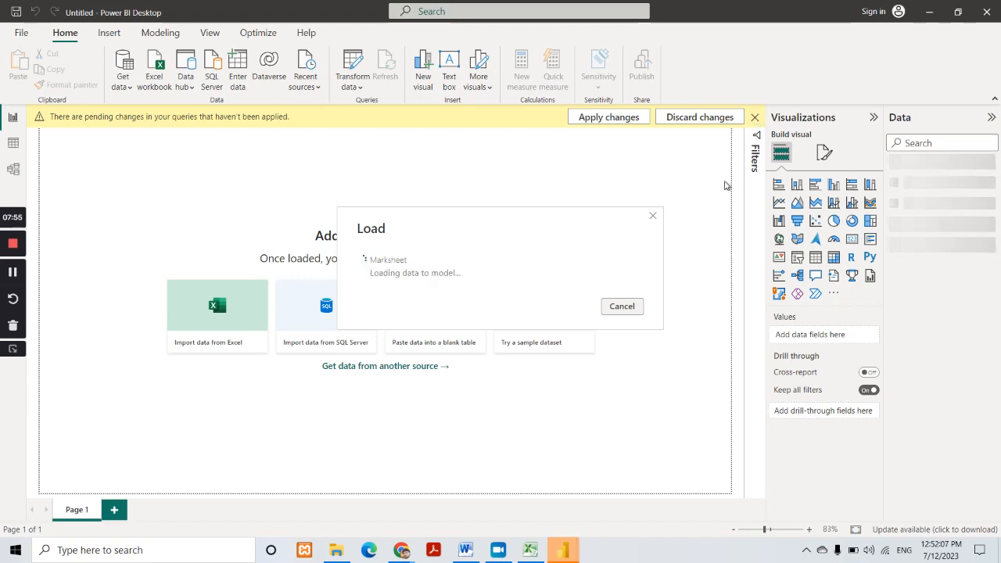
pyautogui.moveTo(567, 551)
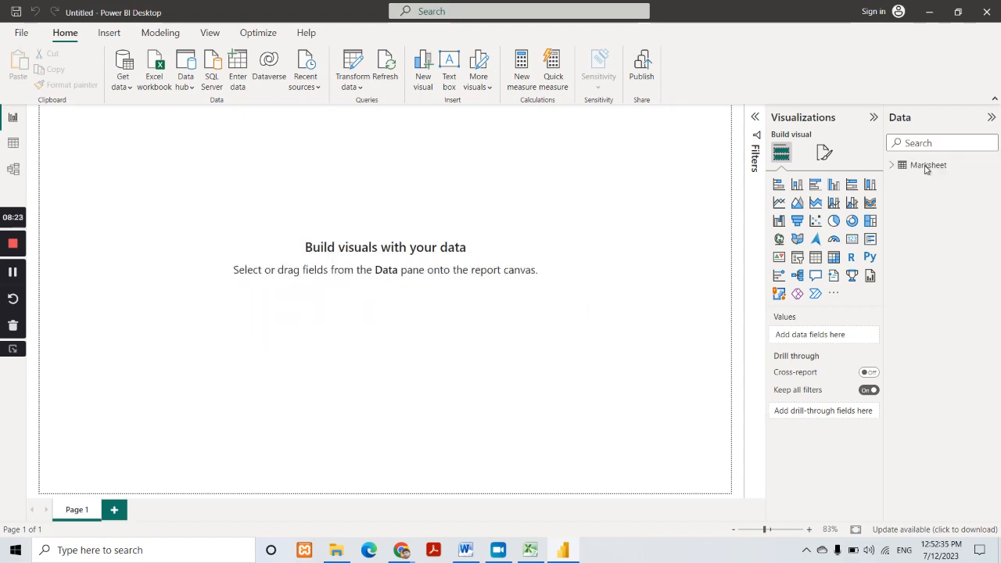
pyautogui.click(892, 166)
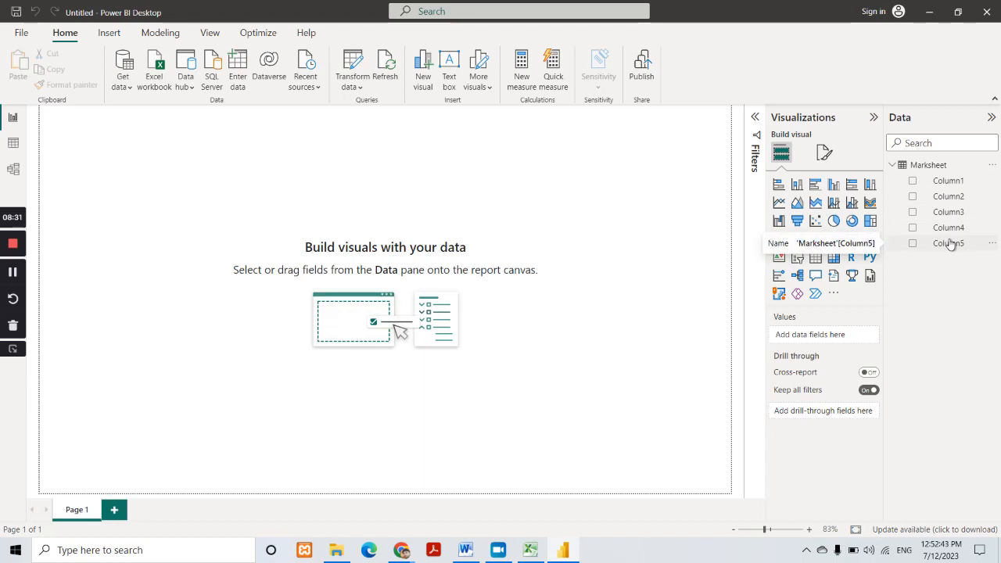
# Step: Switch to the Word notes and make the line "Power Bi Data" bold
pyautogui.click(465, 550)
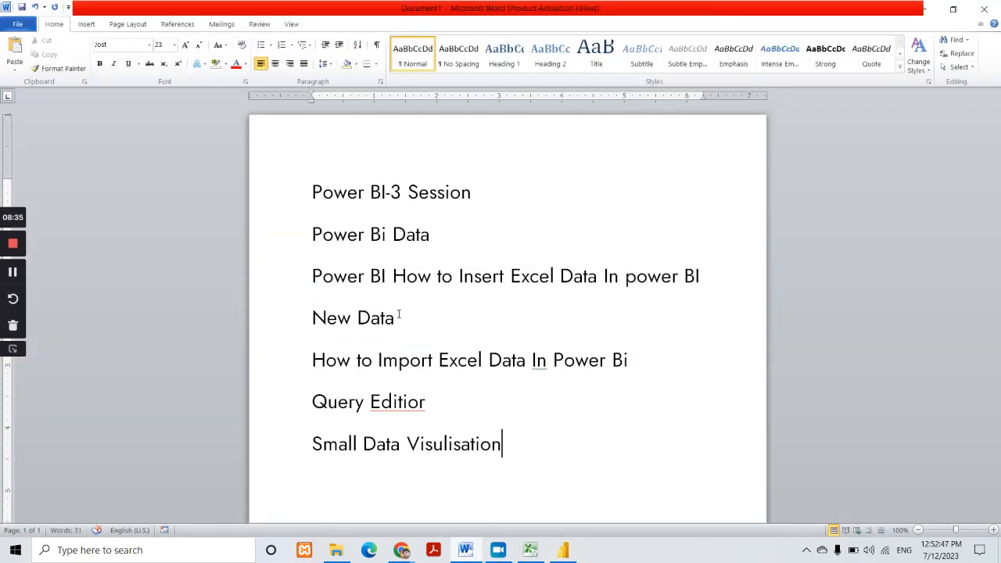
pyautogui.moveTo(312, 235); pyautogui.dragTo(426, 236)
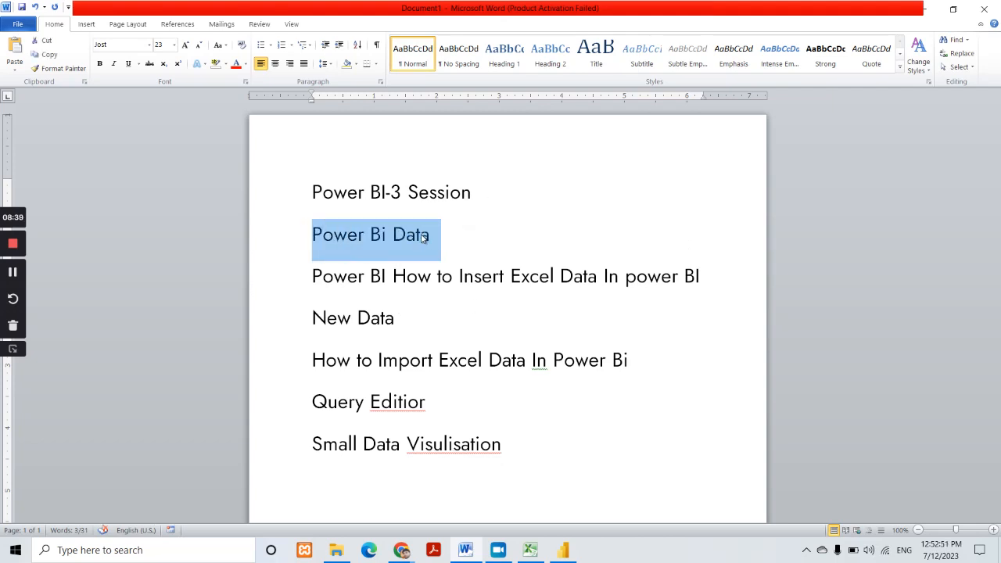
pyautogui.hotkey('ctrl', 'b')
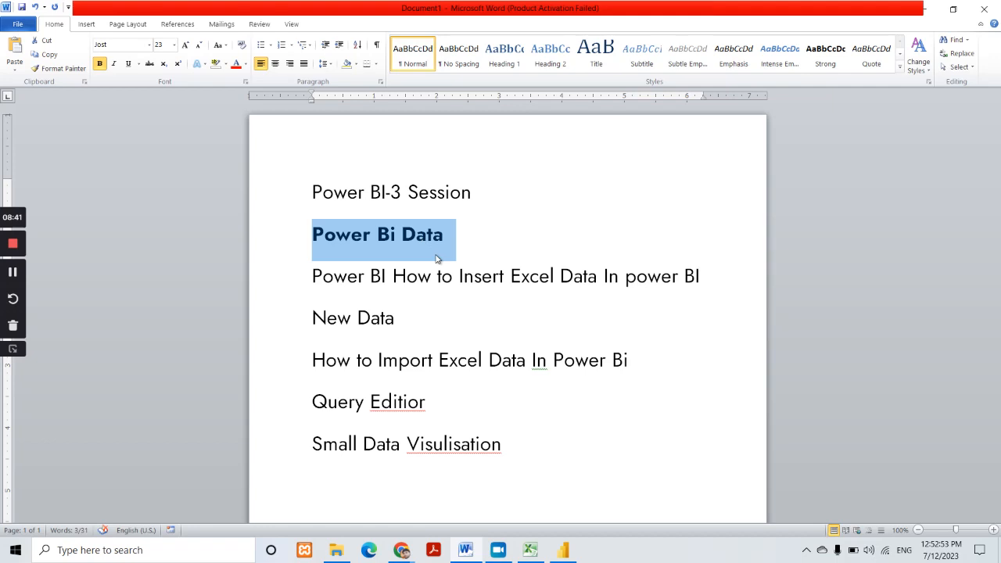
# Step: Switch back to Power BI Desktop and collapse the Marksheet table in the data list
pyautogui.click(563, 549)
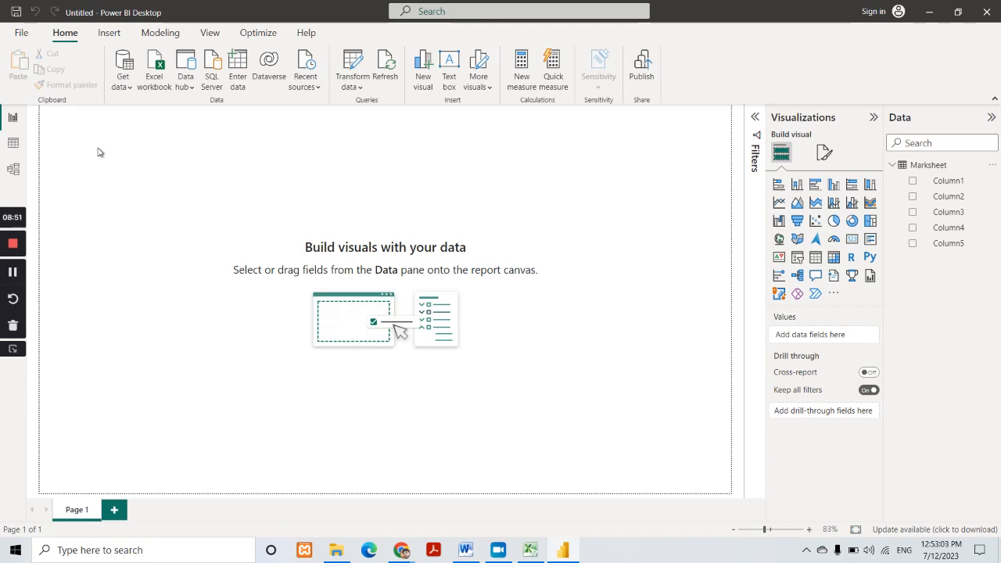
pyautogui.click(891, 165)
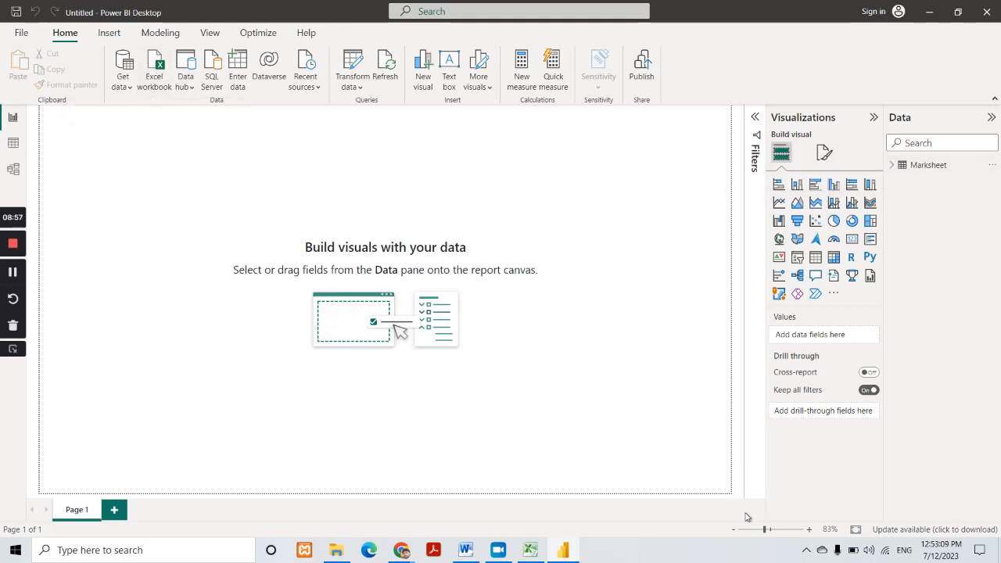
# Step: Outline the Excel workbook and Get data commands in red on a temporary screen capture, and dismiss the capture
pyautogui.click(806, 549)
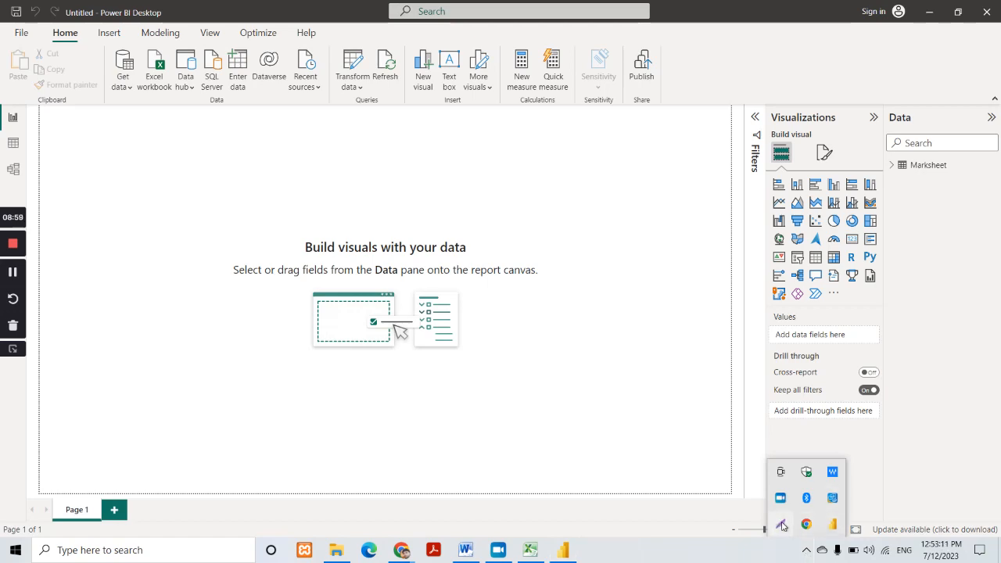
pyautogui.click(782, 525)
pyautogui.moveTo(17, 27); pyautogui.dragTo(671, 115)
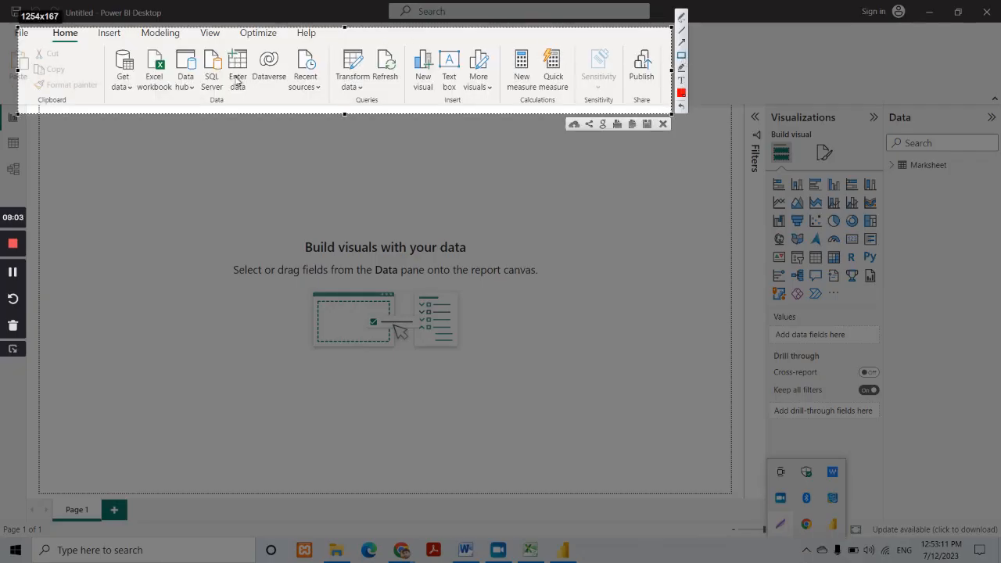
pyautogui.moveTo(136, 43)
pyautogui.mouseDown()
pyautogui.moveTo(152, 95)
pyautogui.moveTo(176, 99)
pyautogui.mouseUp()
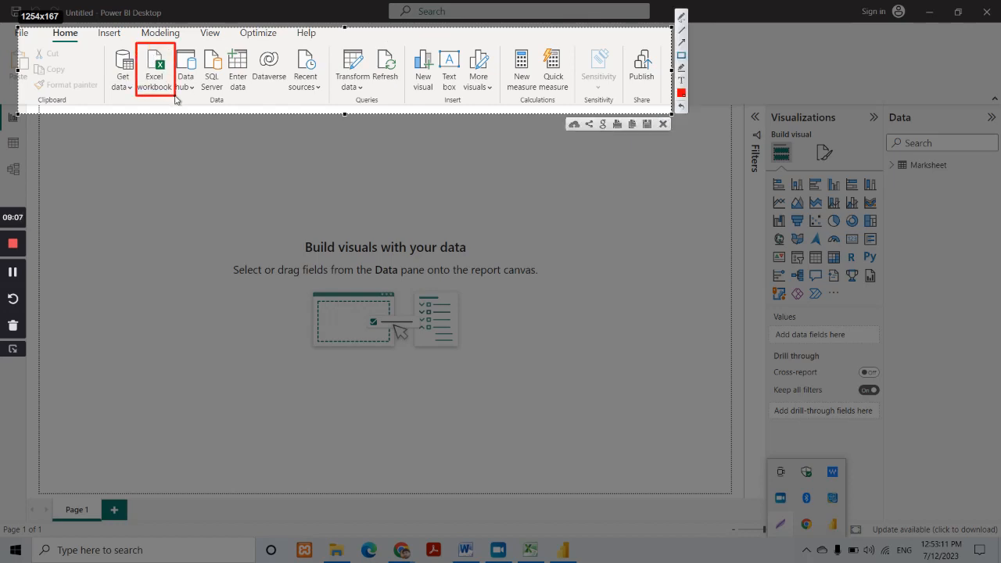
pyautogui.moveTo(96, 42)
pyautogui.mouseDown()
pyautogui.moveTo(137, 105)
pyautogui.moveTo(136, 95)
pyautogui.mouseUp()
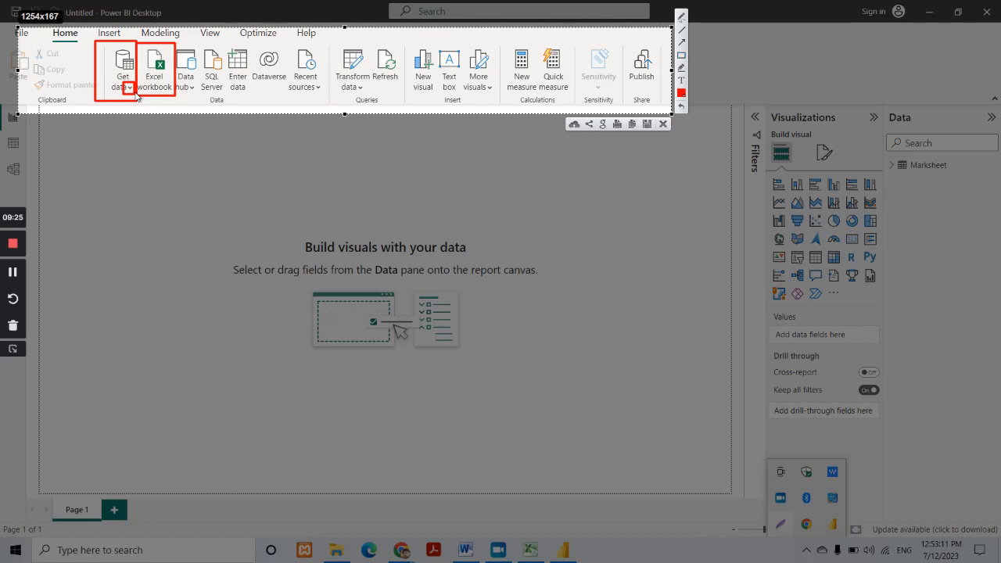
pyautogui.press('Escape')
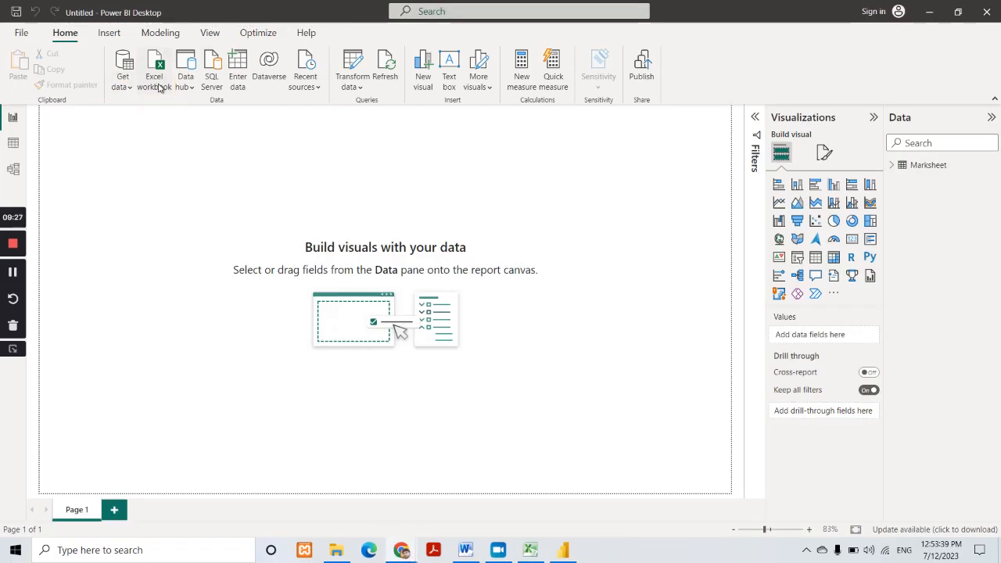
# Step: Connect to the Excel workbook Raw Data Part 4 in the Downloads folder as a data source
pyautogui.click(155, 73)
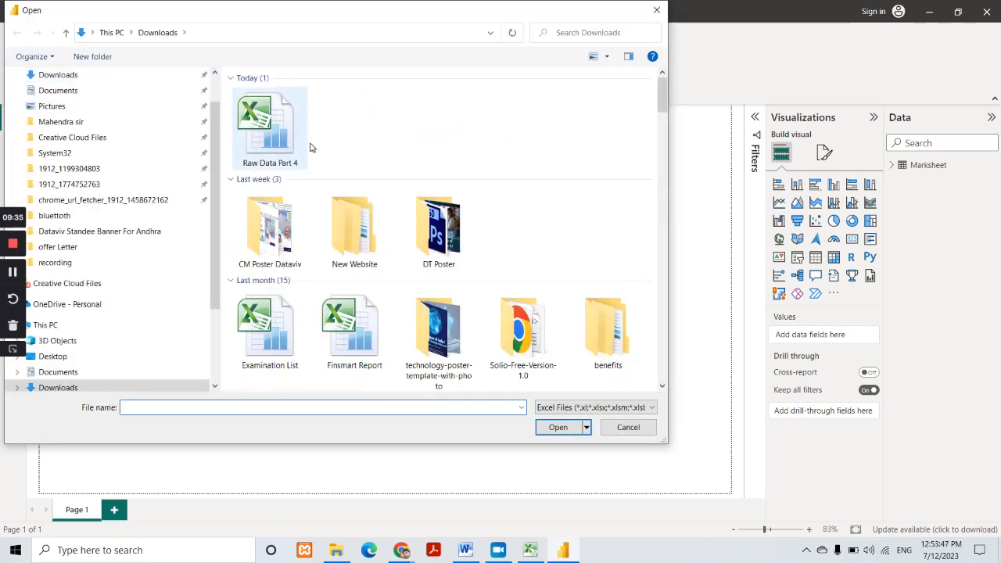
pyautogui.click(264, 150)
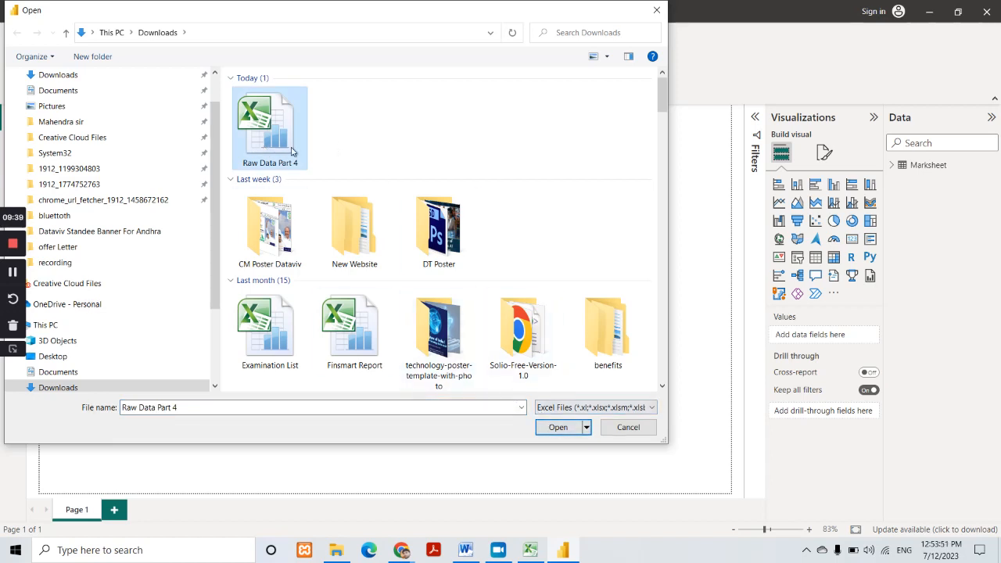
pyautogui.click(555, 428)
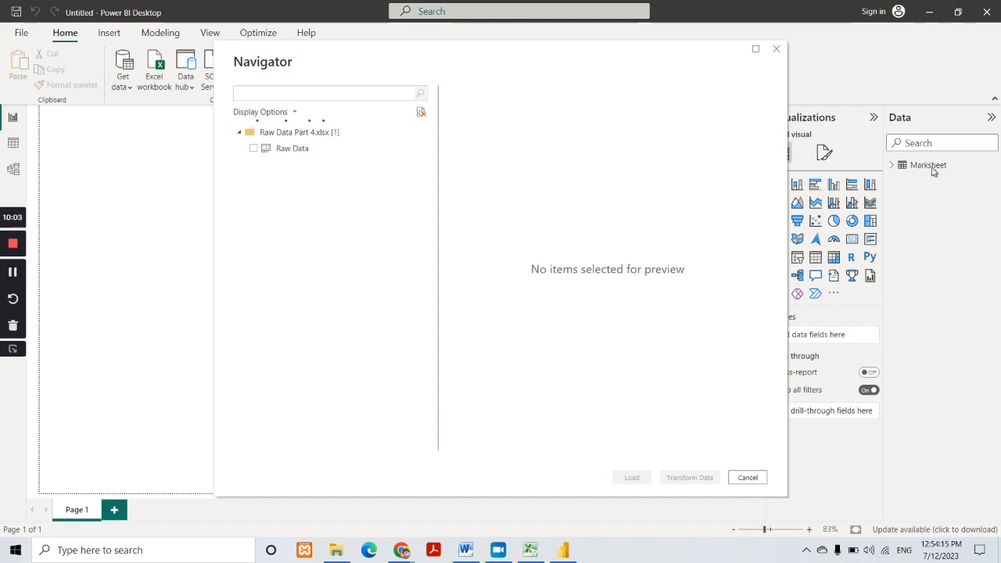
# Step: Outline the Marksheet table in the data list in red on a temporary screen capture, and close the capture
pyautogui.click(808, 553)
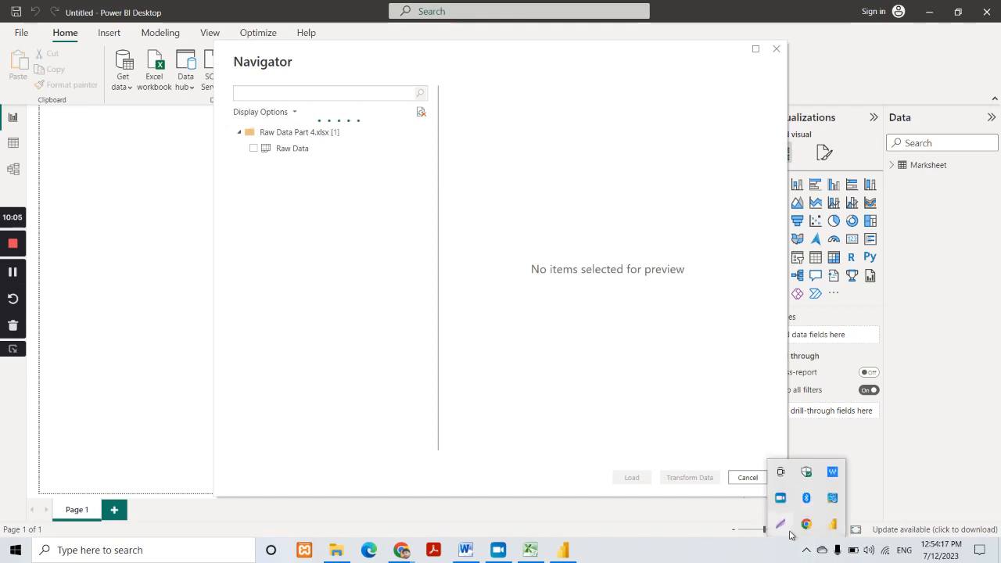
pyautogui.click(780, 524)
pyautogui.moveTo(872, 96)
pyautogui.mouseDown()
pyautogui.moveTo(967, 292)
pyautogui.moveTo(999, 323)
pyautogui.mouseUp()
pyautogui.click(861, 264)
pyautogui.moveTo(885, 159); pyautogui.dragTo(961, 175)
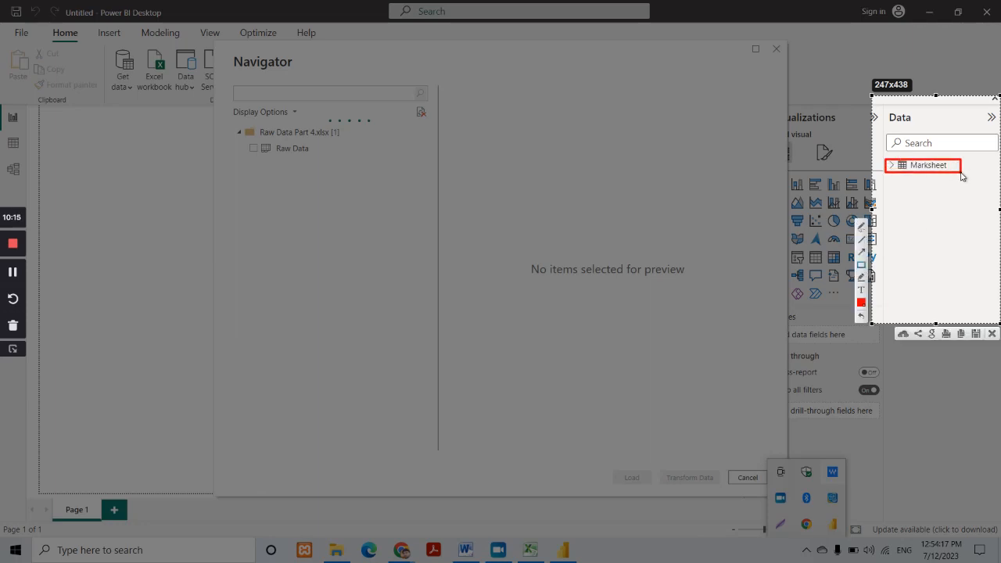
pyautogui.hotkey('ctrl', 'c')
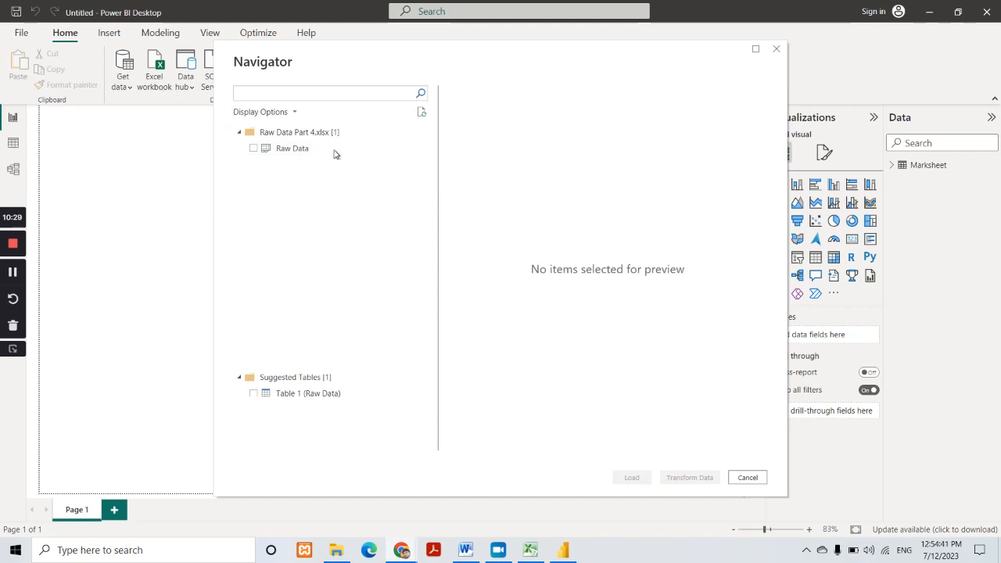
# Step: Load the Raw Data sheet into the report and view the columns of its new table
pyautogui.click(254, 149)
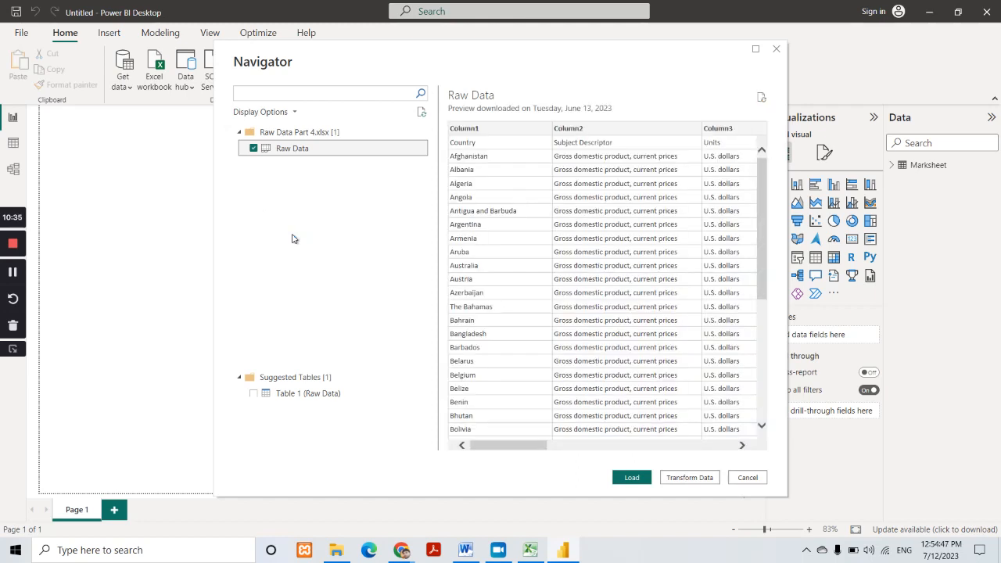
pyautogui.click(633, 480)
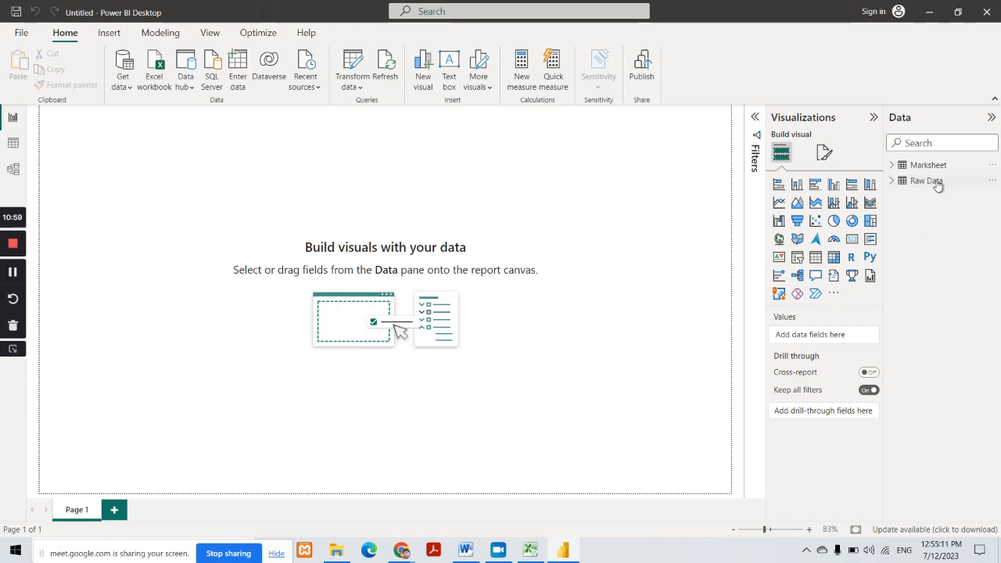
pyautogui.click(891, 182)
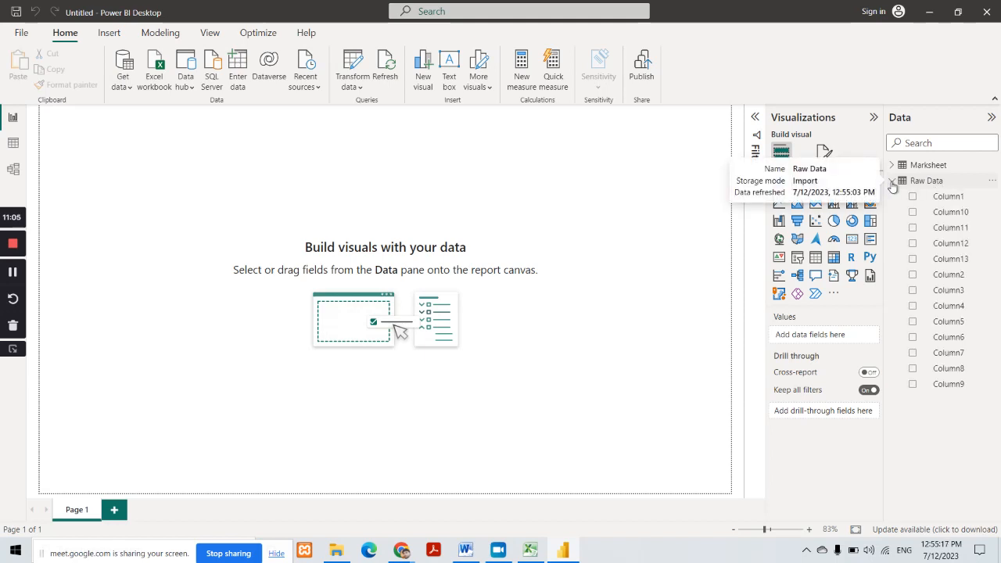
pyautogui.click(891, 181)
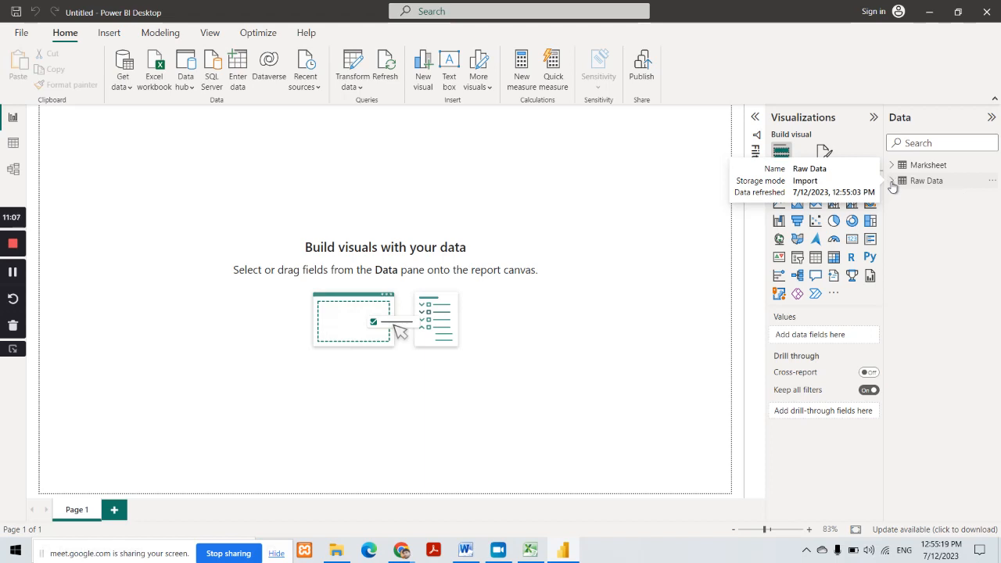
# Step: Outline the report, data and model view switches in red on a temporary screen capture
pyautogui.click(805, 549)
pyautogui.click(781, 525)
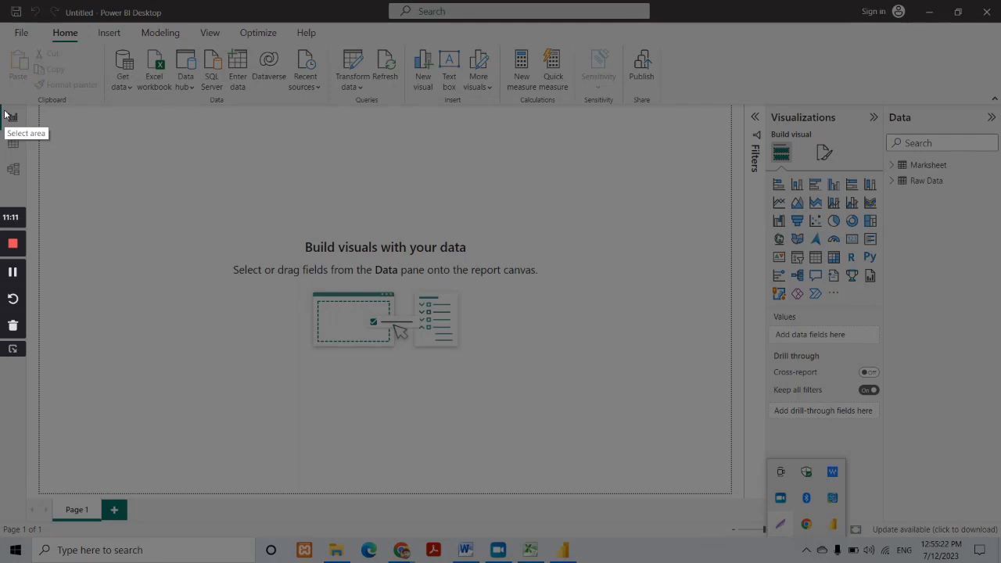
pyautogui.moveTo(1, 107); pyautogui.dragTo(48, 206)
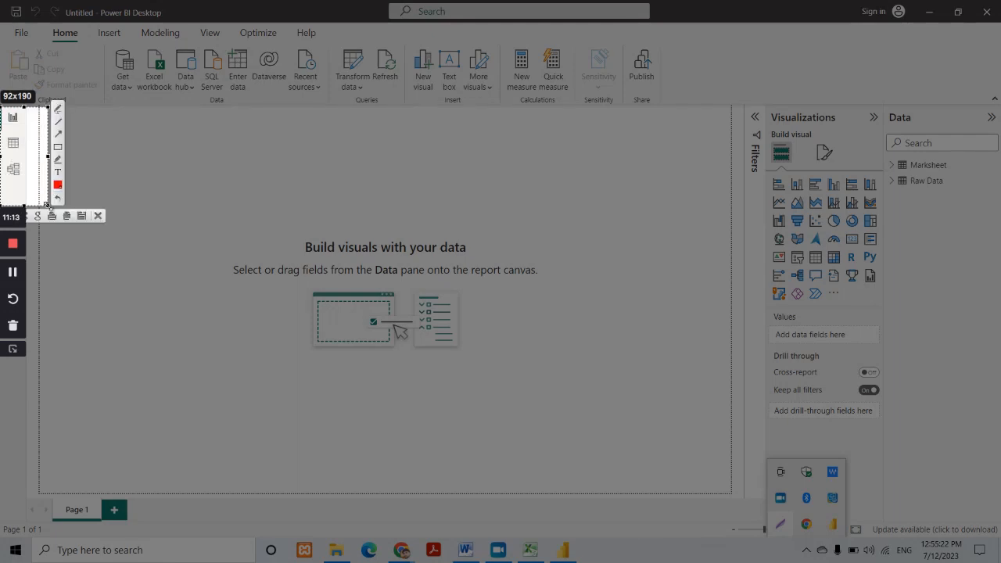
pyautogui.click(58, 149)
pyautogui.moveTo(2, 107)
pyautogui.mouseDown()
pyautogui.moveTo(31, 134)
pyautogui.moveTo(26, 127)
pyautogui.mouseUp()
pyautogui.moveTo(2, 131); pyautogui.dragTo(29, 159)
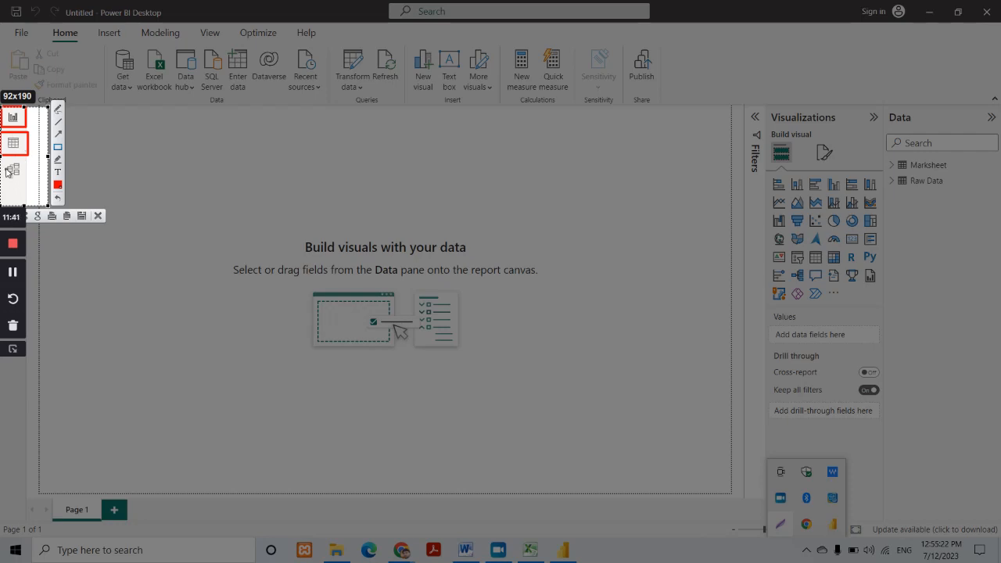
pyautogui.moveTo(0, 157); pyautogui.dragTo(28, 186)
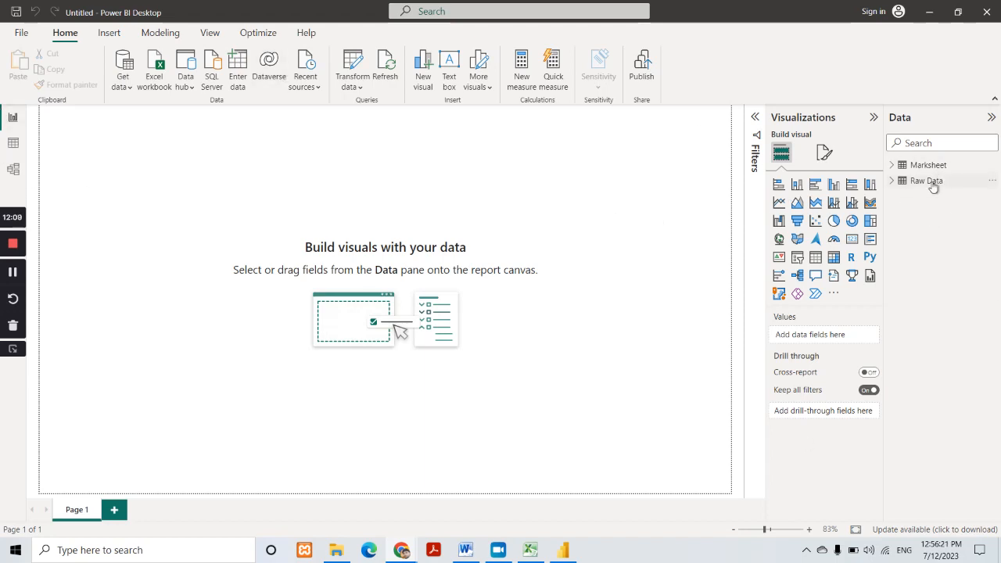
# Step: Show the Raw Data table in Data view and look across all its columns
pyautogui.moveTo(932, 187)
pyautogui.click(12, 146)
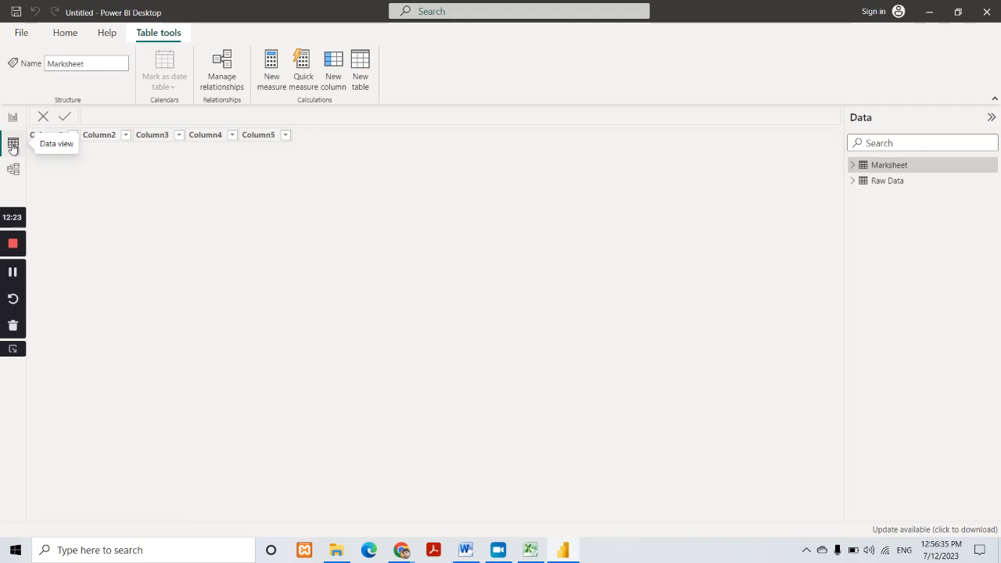
pyautogui.click(889, 189)
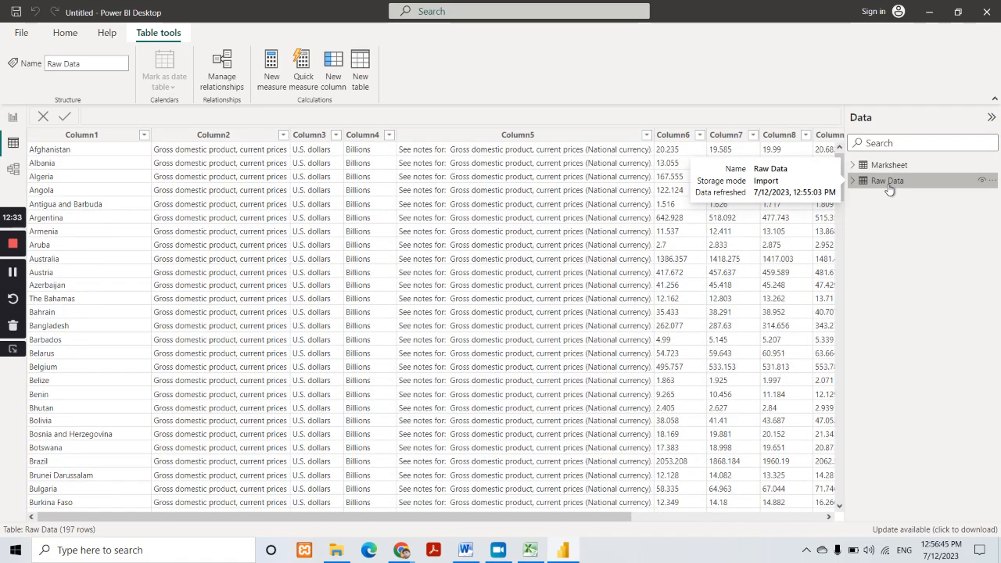
pyautogui.moveTo(637, 520); pyautogui.dragTo(803, 520)
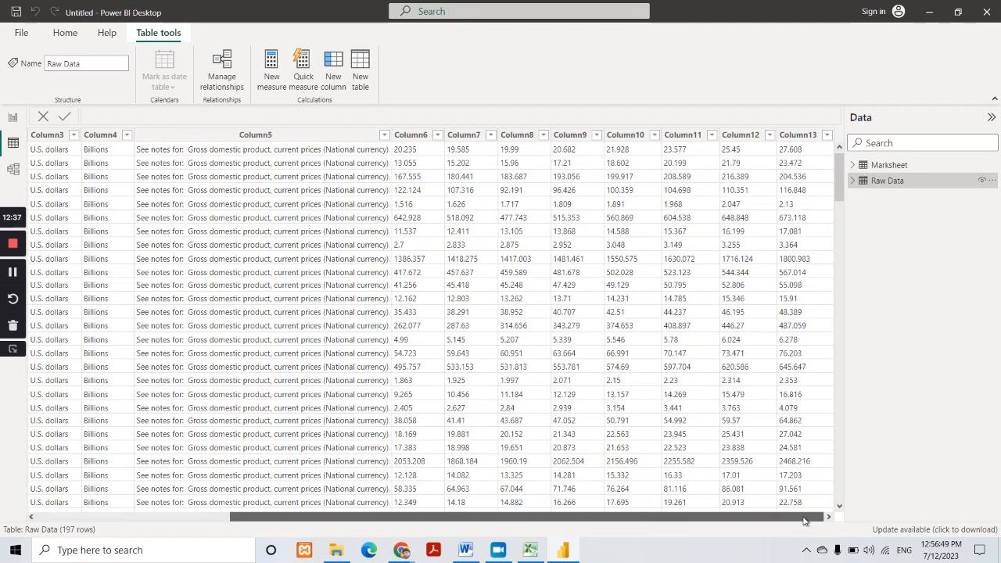
pyautogui.moveTo(737, 520); pyautogui.dragTo(438, 520)
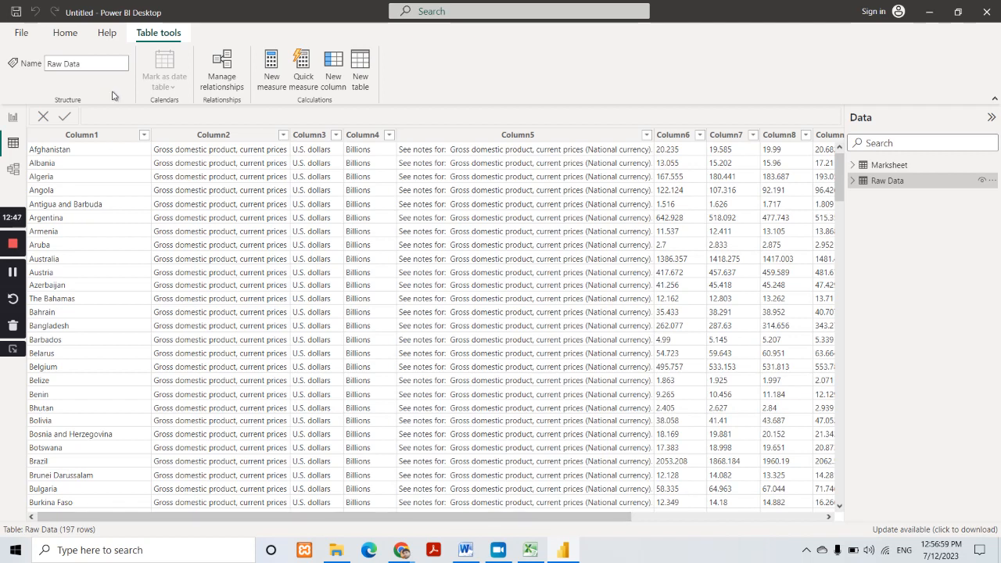
# Step: Open the Power Query Editor on the Raw Data query and dismiss the notice about the preview's age
pyautogui.click(69, 36)
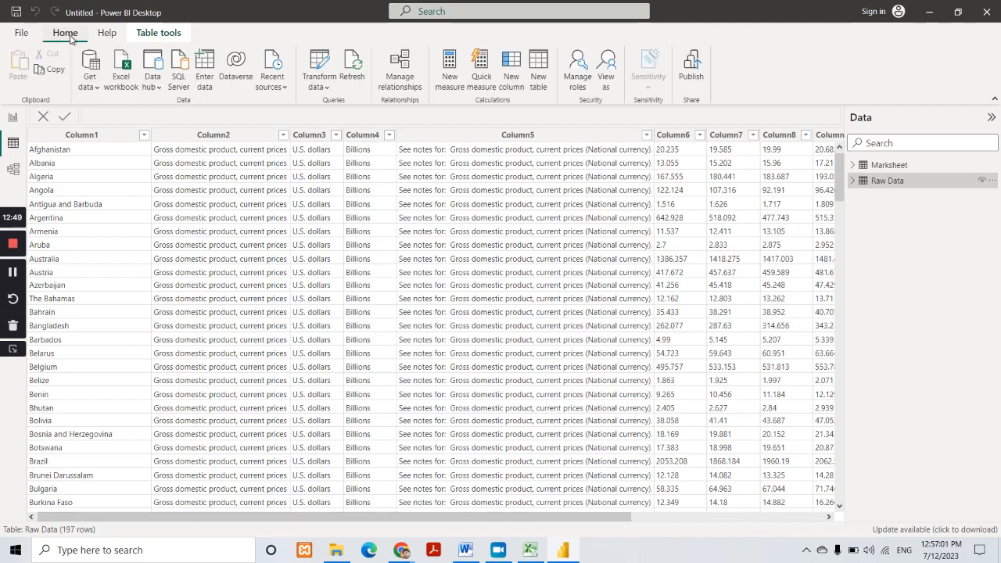
pyautogui.click(329, 92)
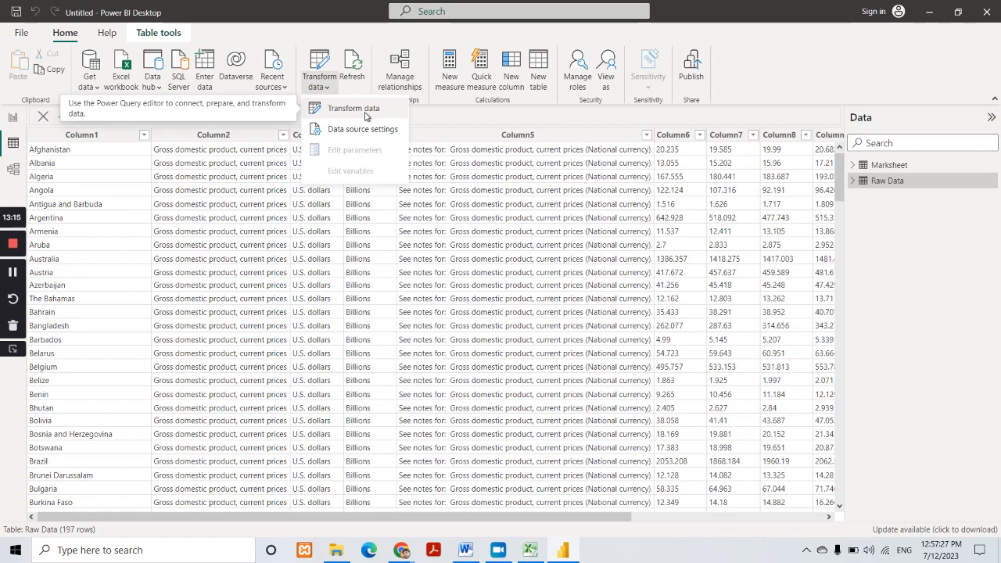
pyautogui.click(365, 116)
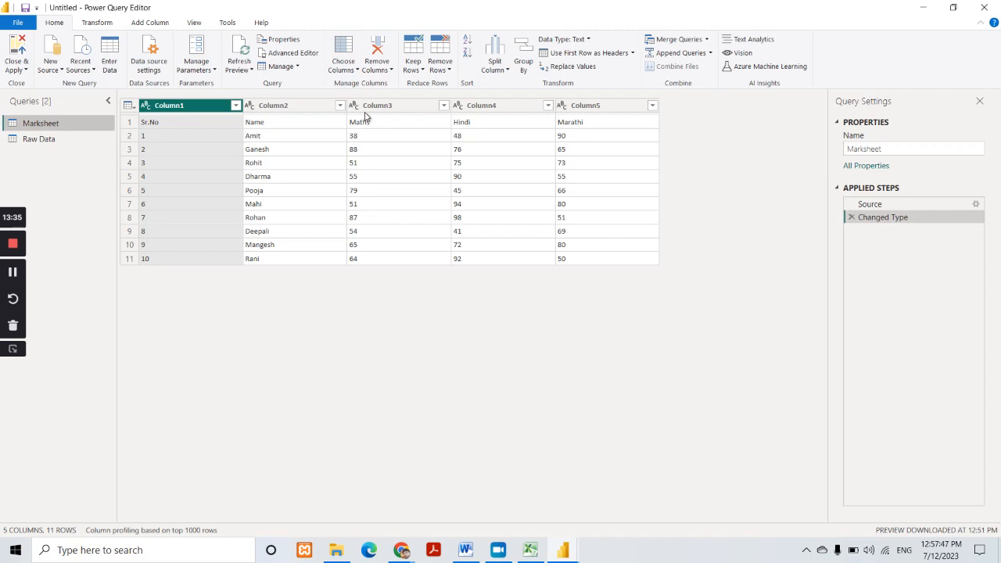
pyautogui.click(39, 139)
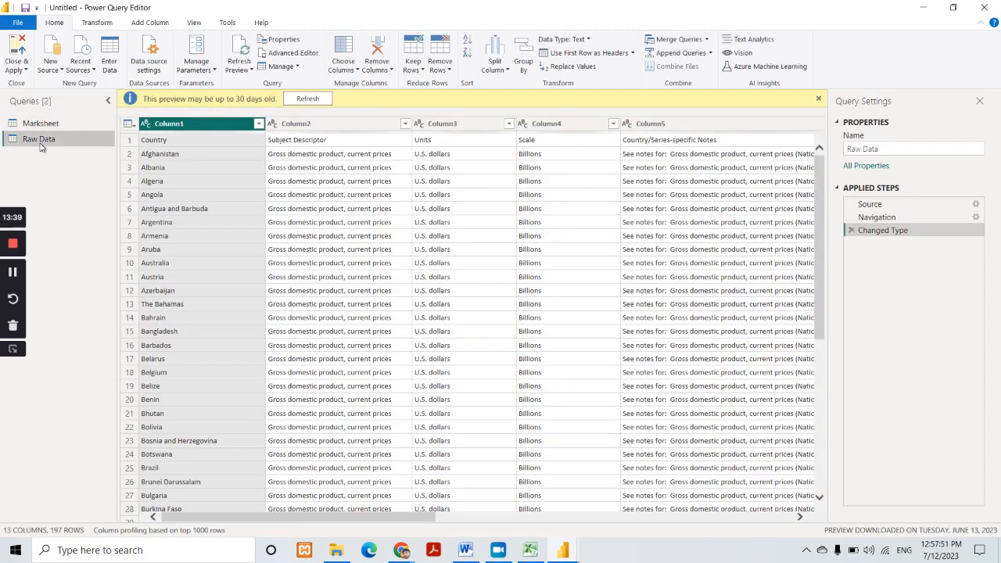
pyautogui.click(819, 100)
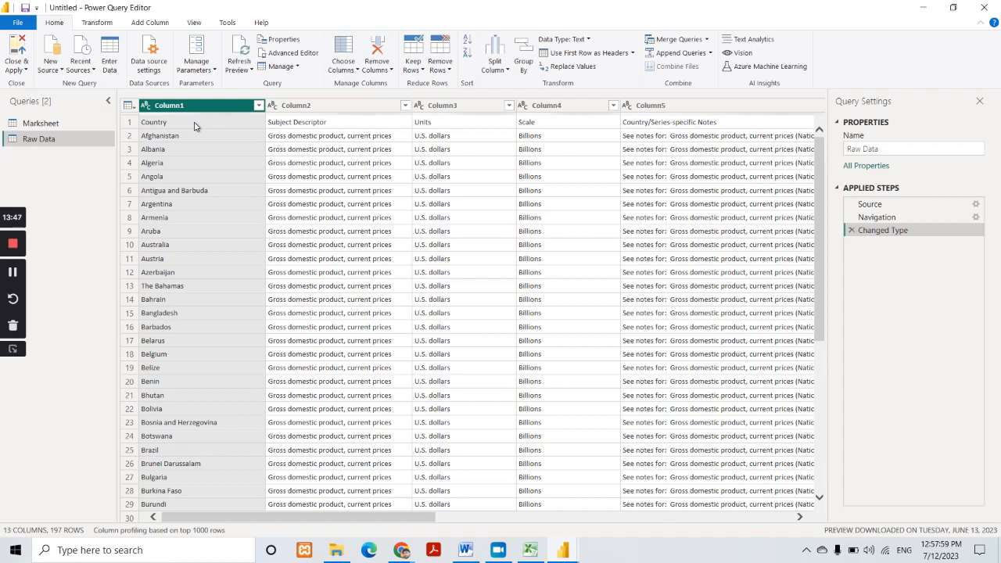
# Step: Use the first row of the Raw Data query as its column headers and check the year columns
pyautogui.click(576, 57)
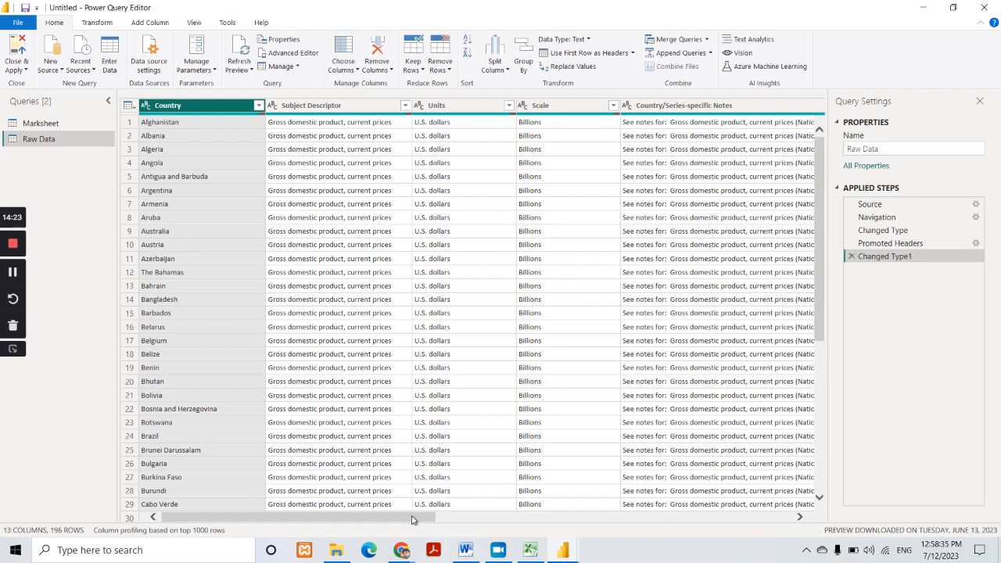
pyautogui.moveTo(414, 516); pyautogui.dragTo(695, 517)
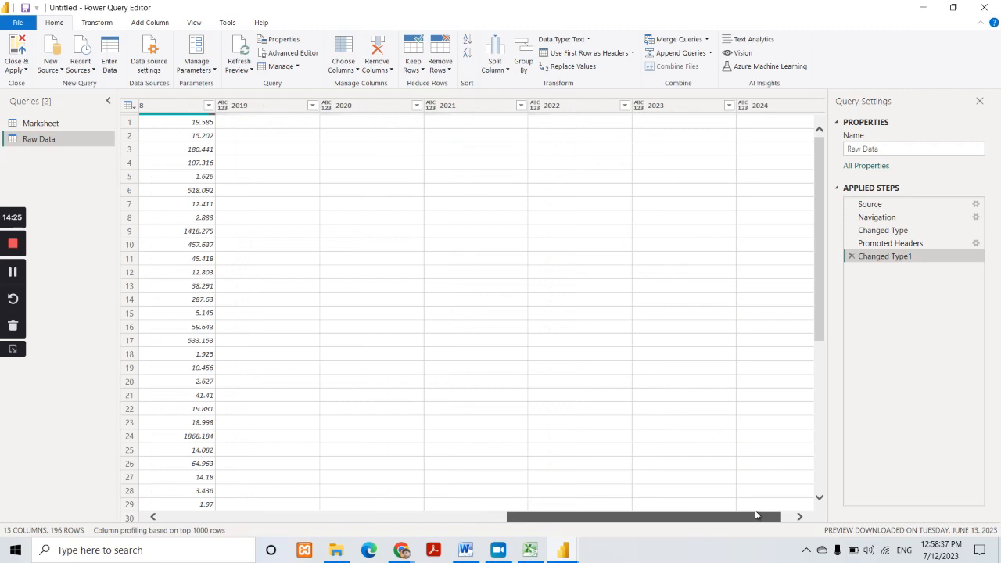
# Step: Unpivot the 2017 through 2024 columns of the Raw Data query into attribute and value columns
pyautogui.moveTo(582, 507); pyautogui.dragTo(558, 511)
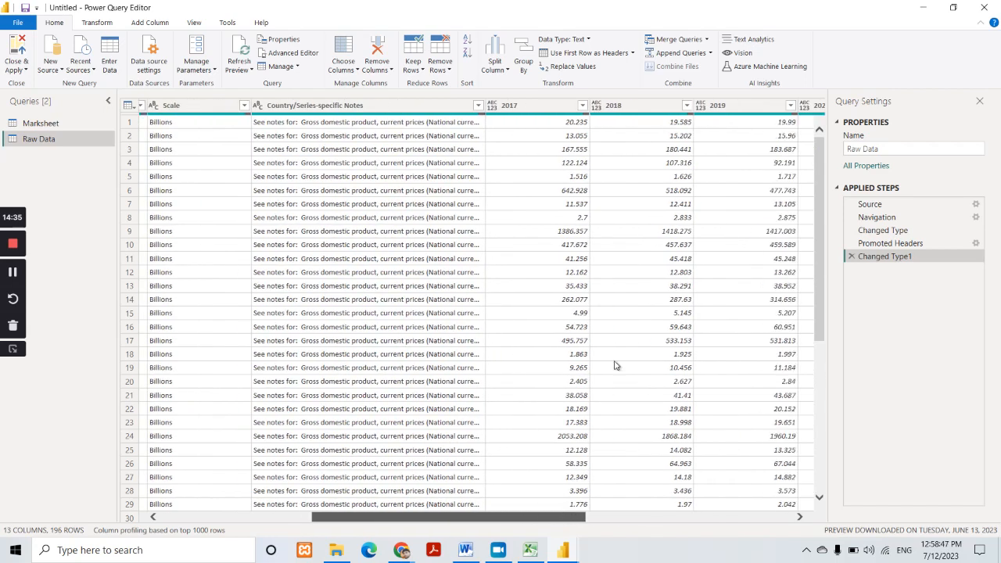
pyautogui.click(530, 108)
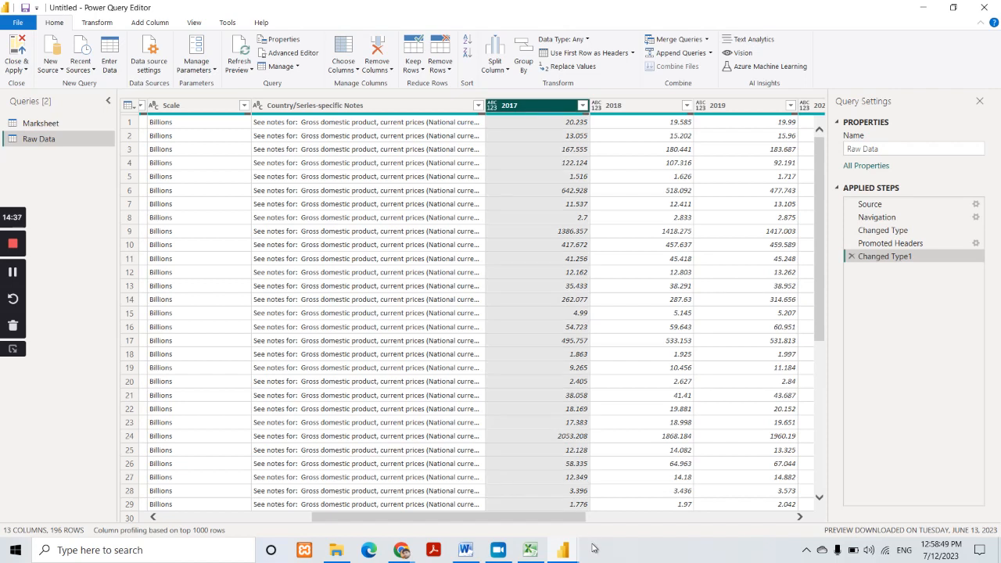
pyautogui.moveTo(570, 519); pyautogui.dragTo(781, 519)
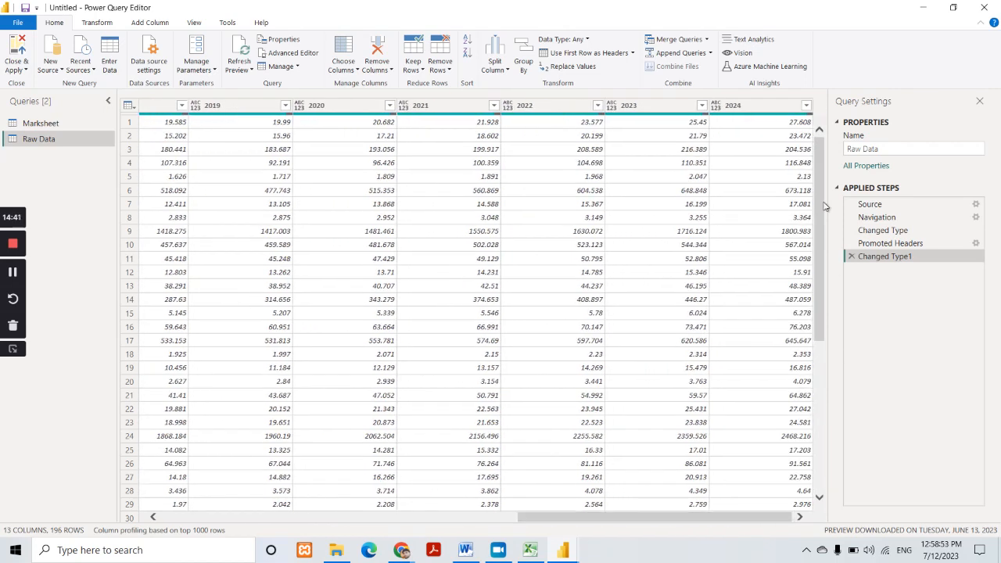
pyautogui.keyDown('shift'); pyautogui.click(767, 110); pyautogui.keyUp('shift')
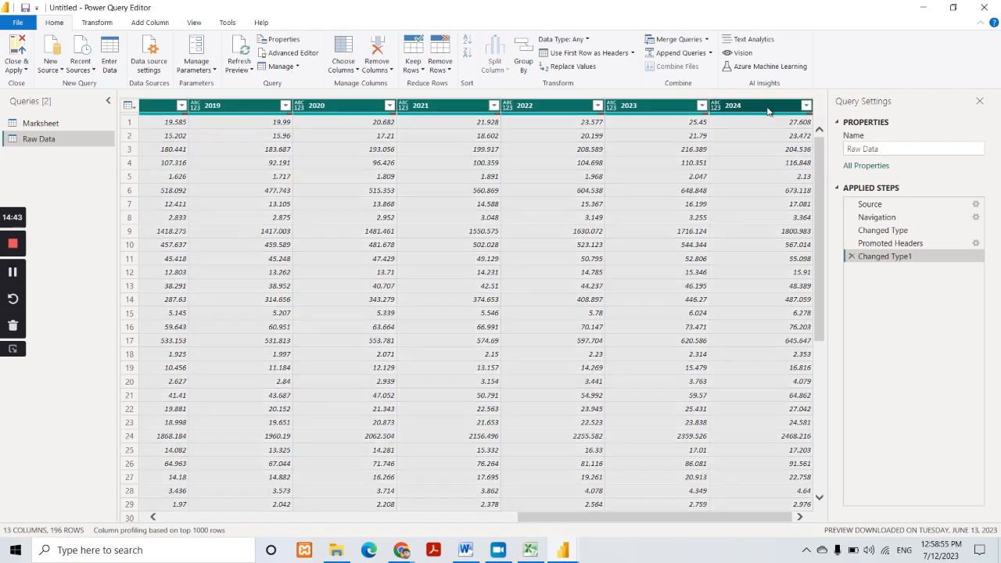
pyautogui.click(84, 26)
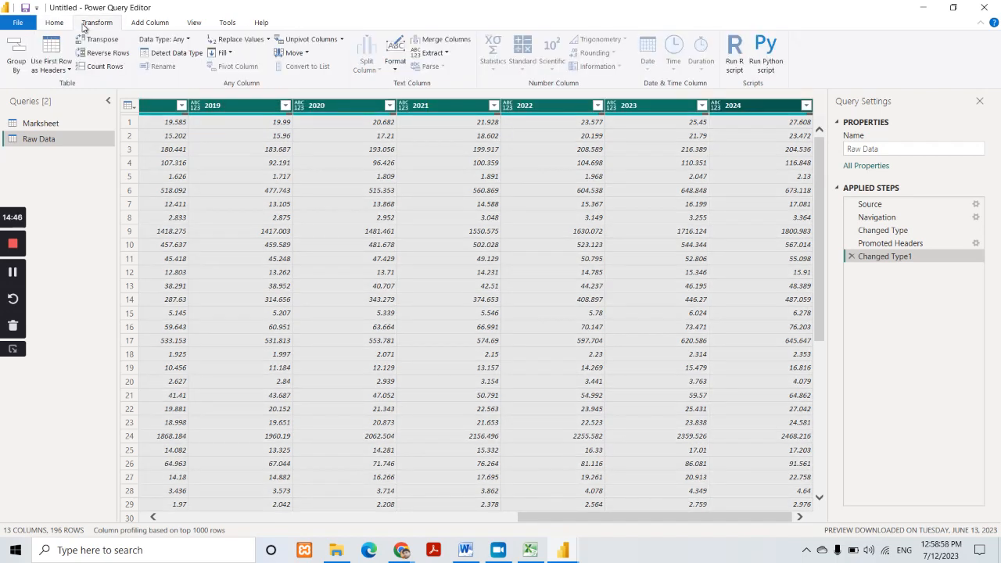
pyautogui.click(308, 43)
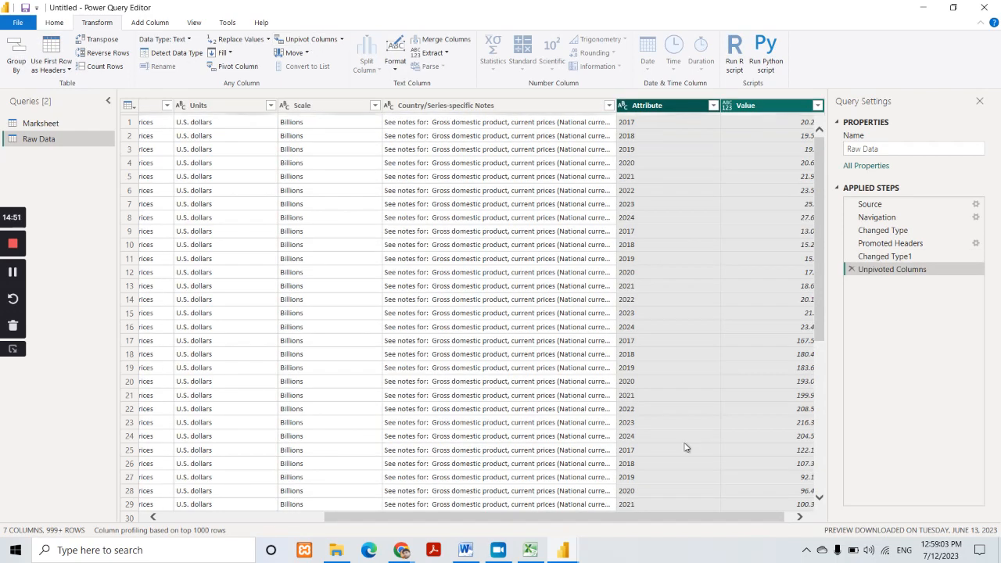
pyautogui.moveTo(558, 517); pyautogui.dragTo(633, 517)
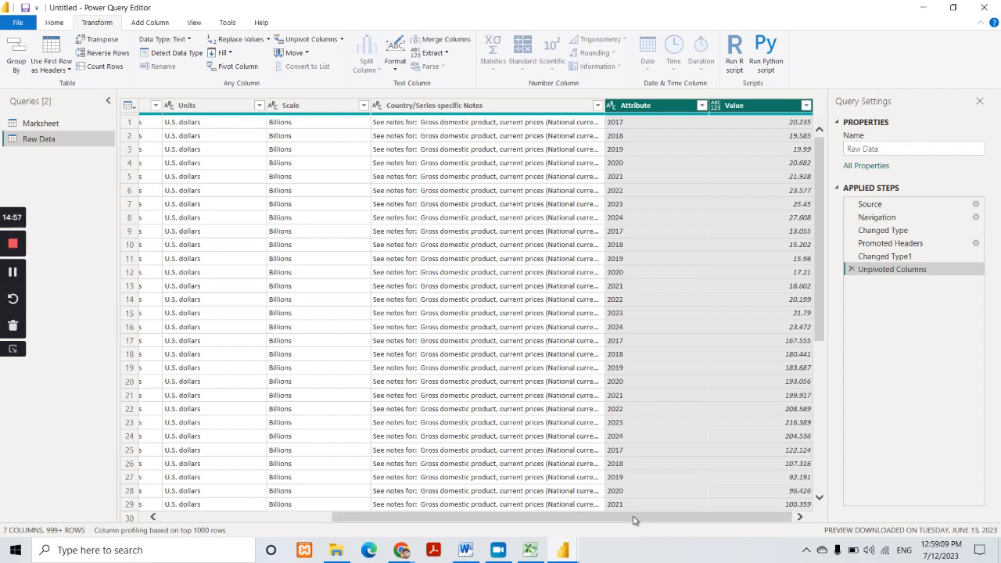
# Step: Outline the Attribute and Value columns in red on a temporary screen capture, then discard the capture
pyautogui.click(806, 550)
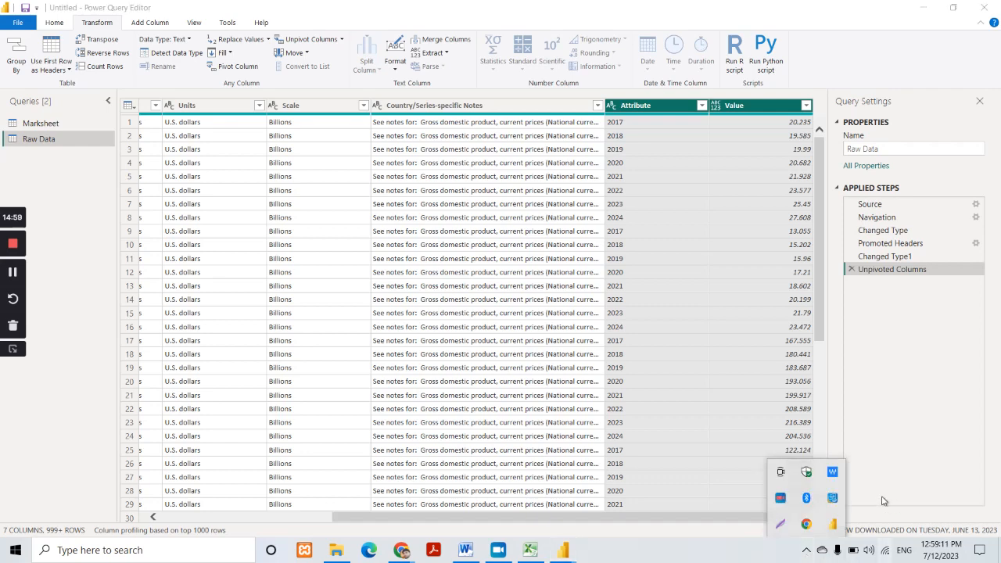
pyautogui.click(780, 523)
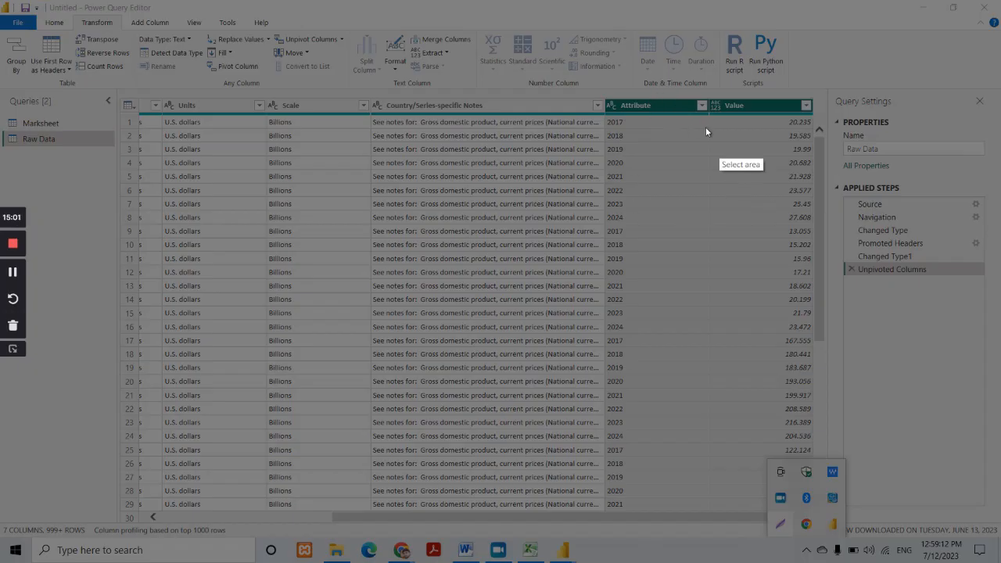
pyautogui.moveTo(596, 94); pyautogui.dragTo(814, 119)
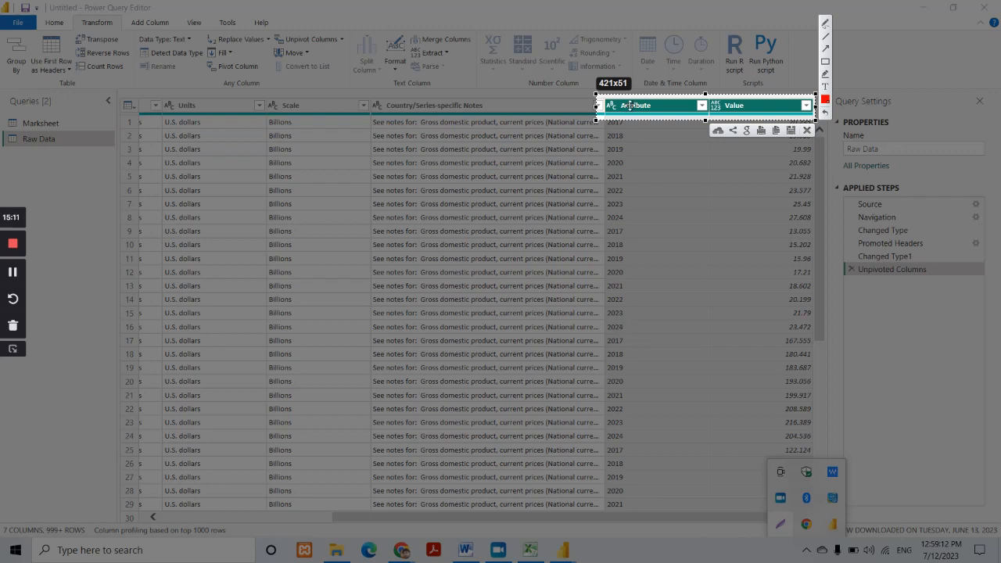
pyautogui.click(826, 61)
pyautogui.moveTo(600, 97); pyautogui.dragTo(707, 119)
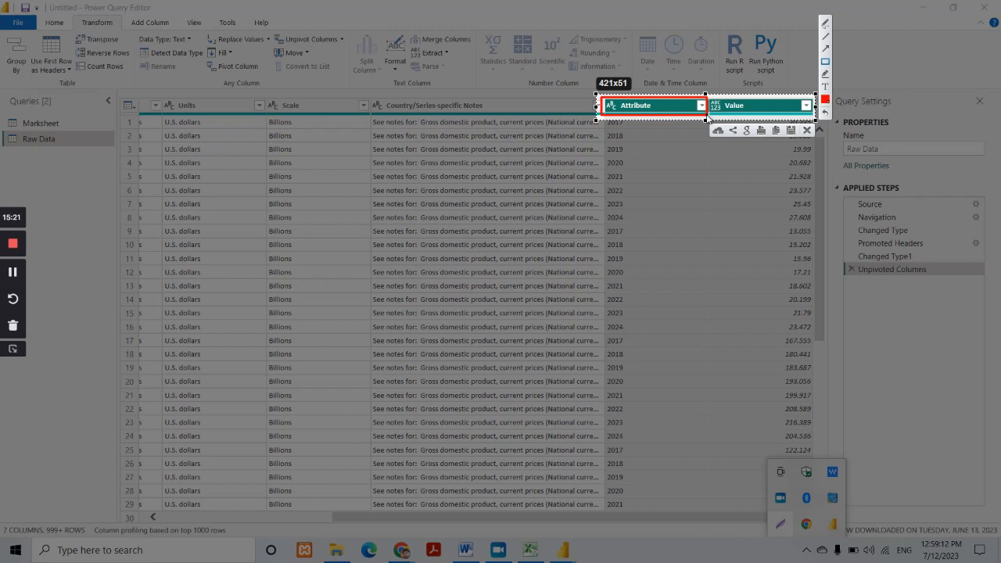
pyautogui.moveTo(595, 125); pyautogui.dragTo(644, 512)
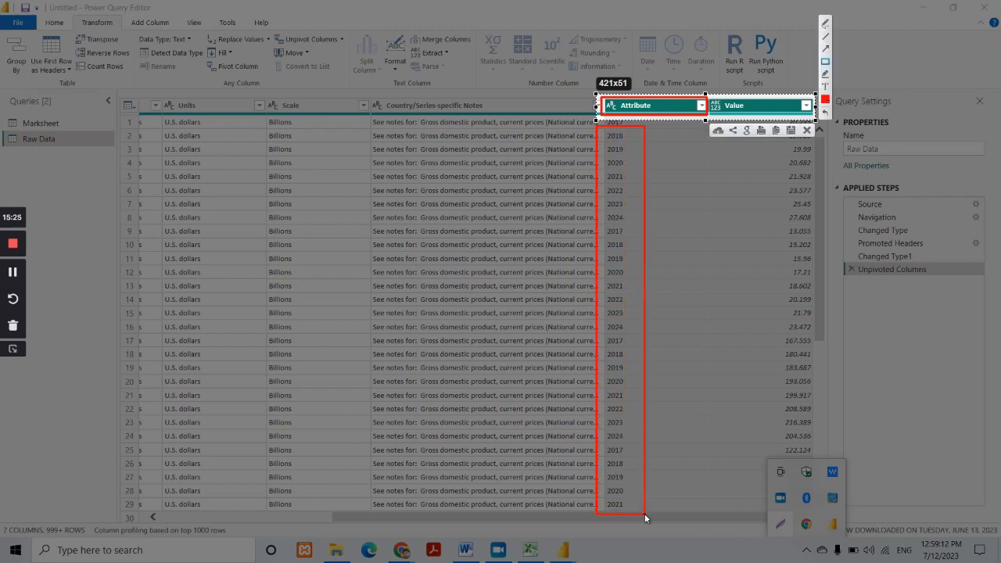
pyautogui.moveTo(605, 100)
pyautogui.mouseDown()
pyautogui.moveTo(622, 114)
pyautogui.moveTo(660, 116)
pyautogui.mouseUp()
pyautogui.moveTo(752, 141)
pyautogui.mouseDown()
pyautogui.moveTo(833, 382)
pyautogui.moveTo(817, 426)
pyautogui.mouseUp()
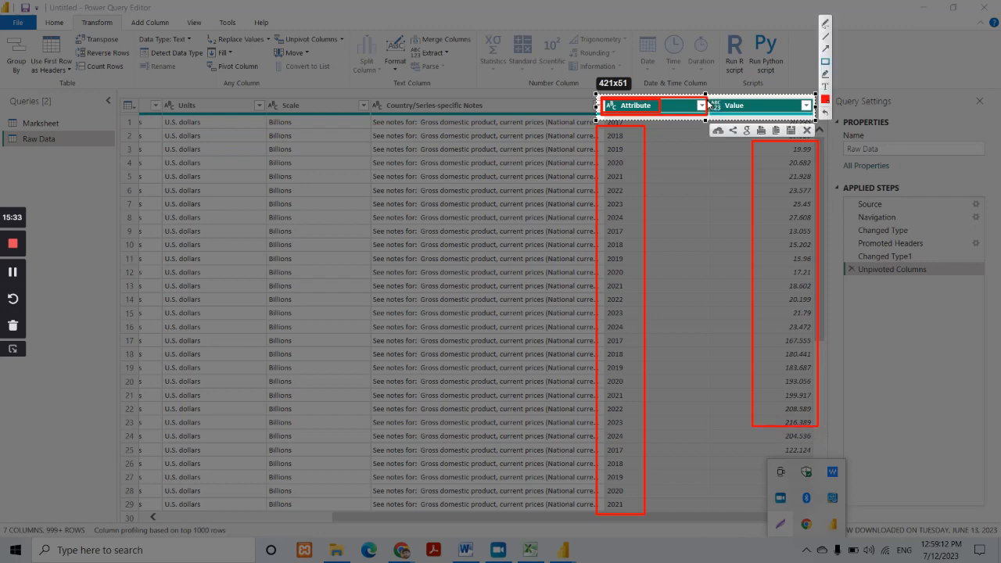
pyautogui.moveTo(707, 97)
pyautogui.mouseDown()
pyautogui.moveTo(723, 115)
pyautogui.moveTo(748, 114)
pyautogui.moveTo(723, 116)
pyautogui.mouseUp()
pyautogui.press('Escape')
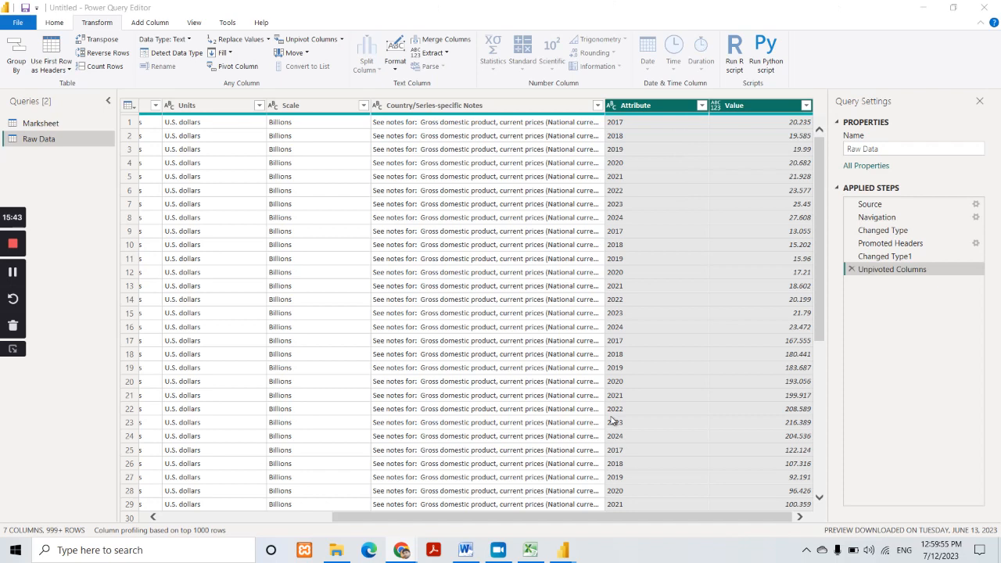
# Step: Set the Attribute column's data type to Decimal Number and rename the column Years
pyautogui.click(662, 116)
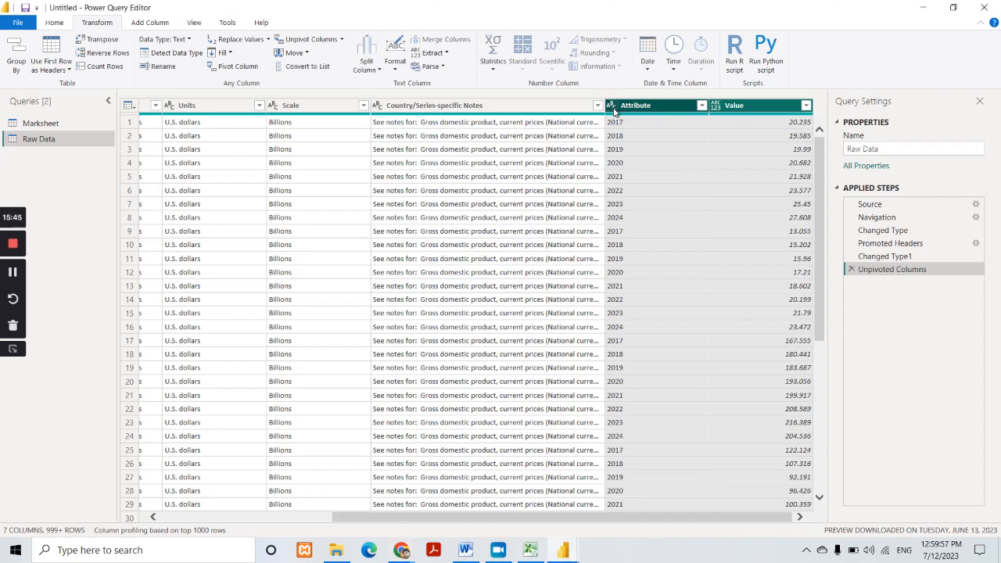
pyautogui.click(613, 109)
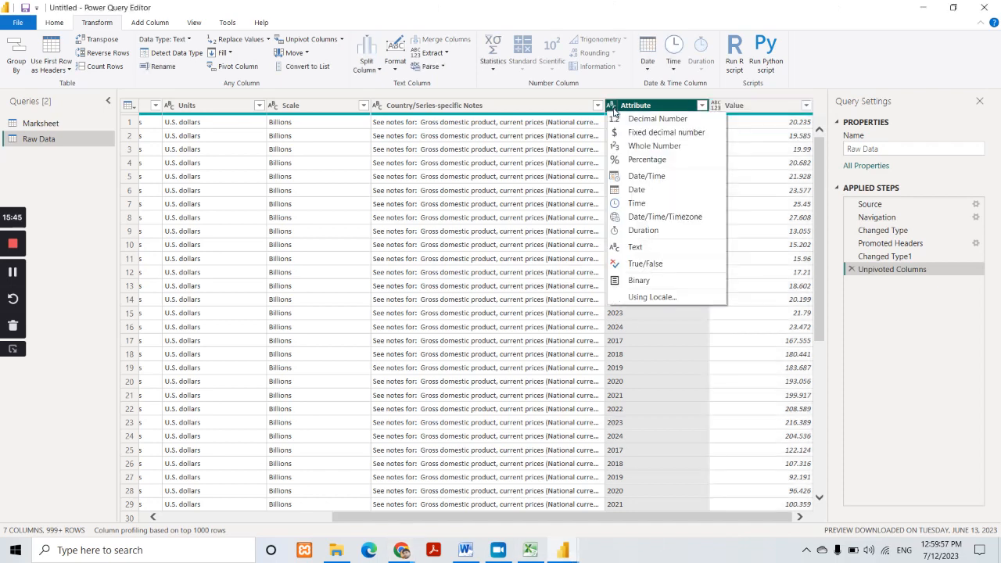
pyautogui.click(673, 121)
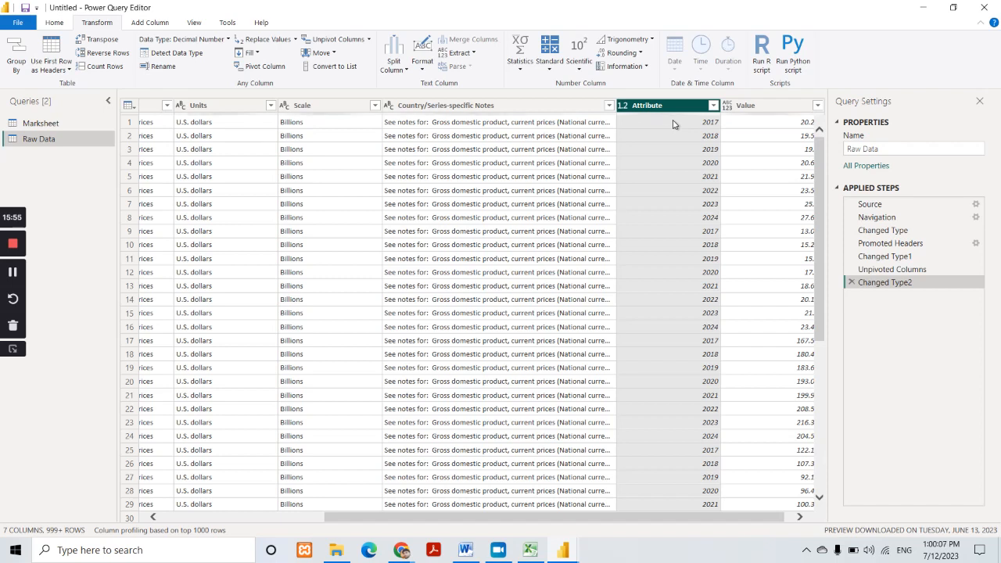
pyautogui.doubleClick(650, 105)
pyautogui.write('Years')
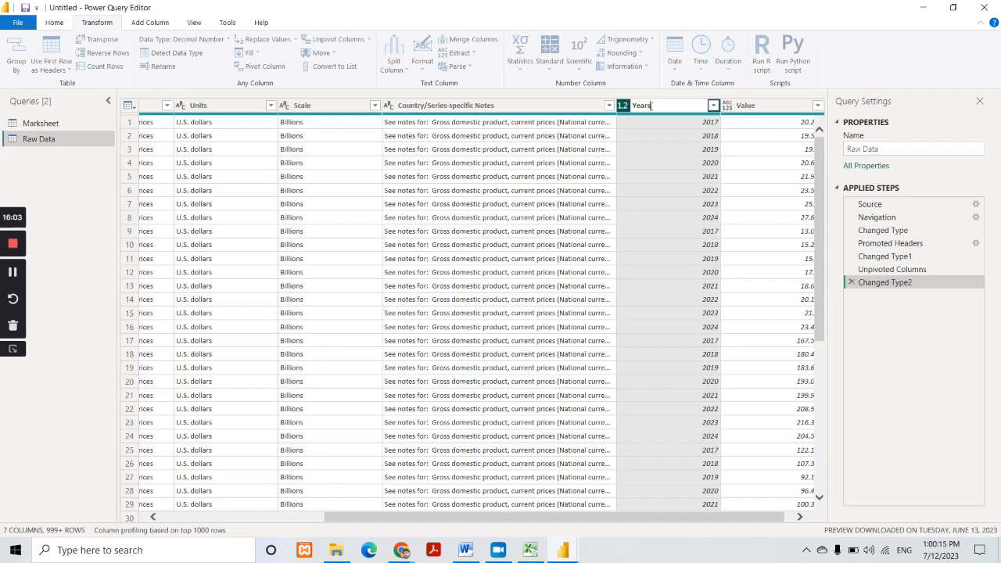
pyautogui.press('Return')
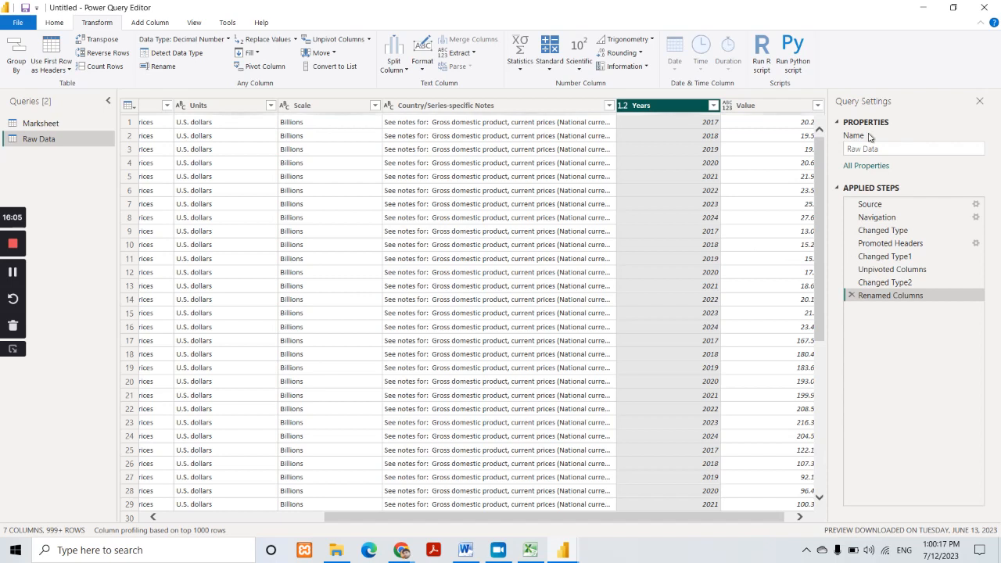
# Step: Set the Value column's data type to Decimal Number and rename the column Total Hours
pyautogui.click(716, 105)
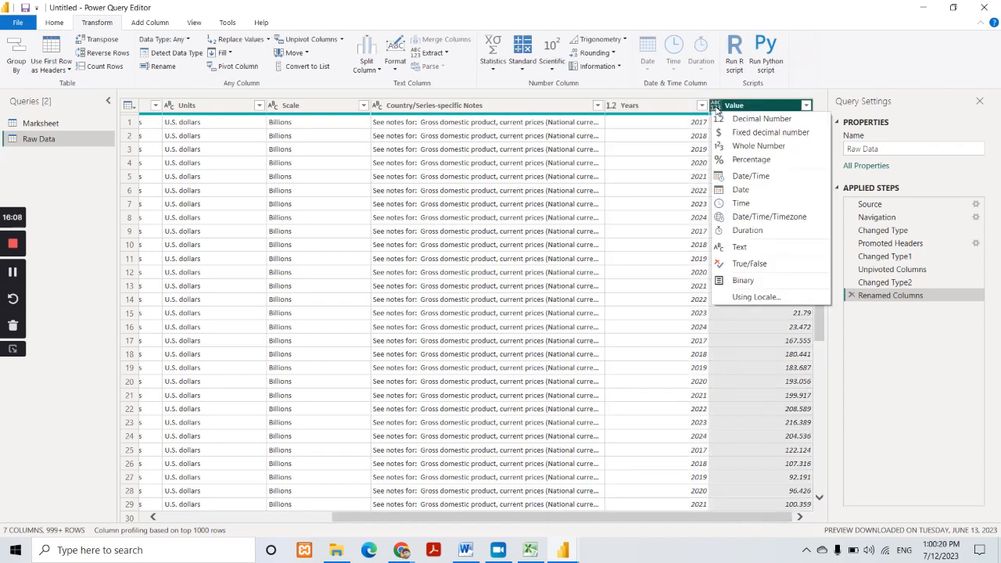
pyautogui.click(761, 120)
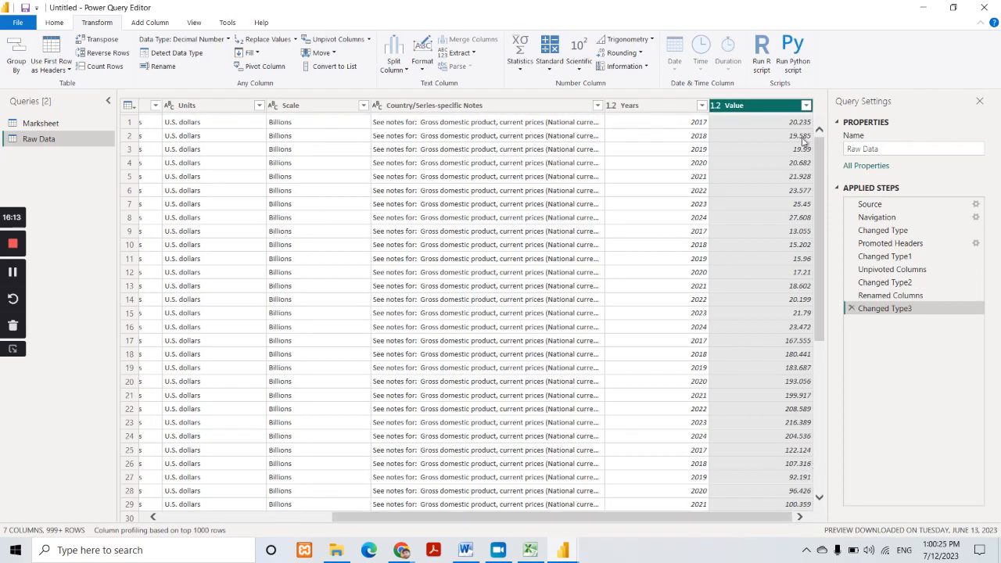
pyautogui.doubleClick(737, 105)
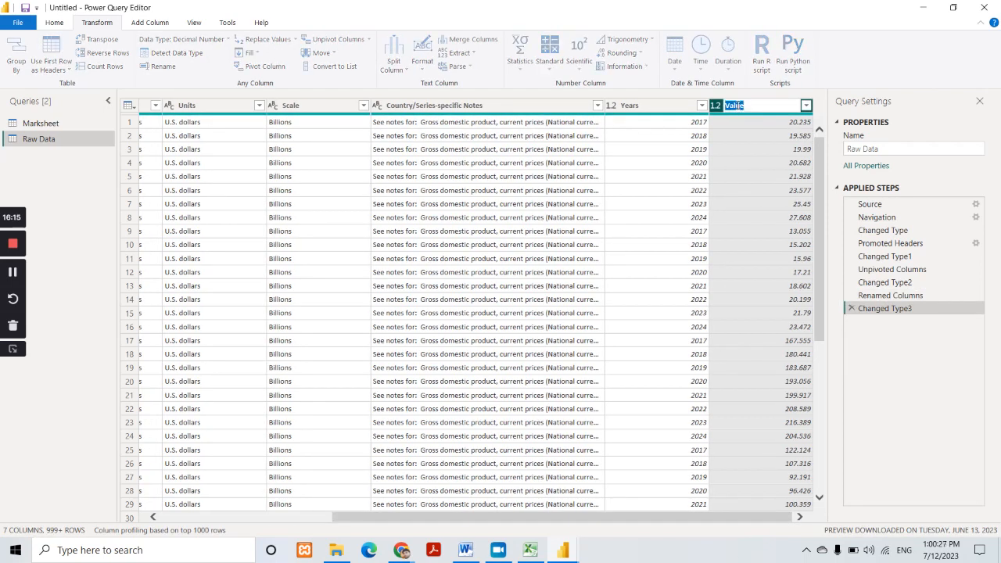
pyautogui.write('Total Hours')
pyautogui.press('Return')
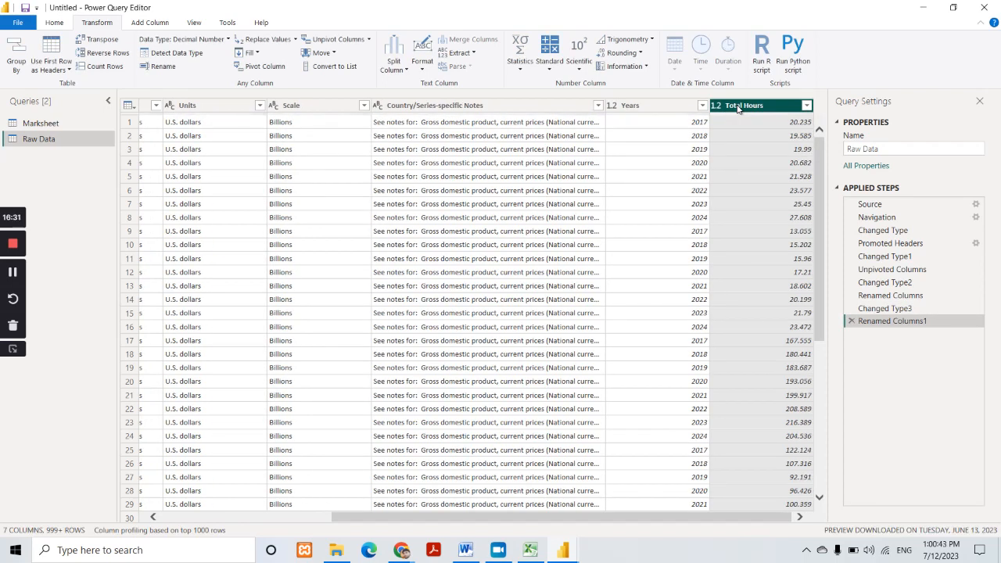
# Step: Frame the Raw Data query's applied steps in a temporary screen capture, then discard the capture
pyautogui.click(805, 553)
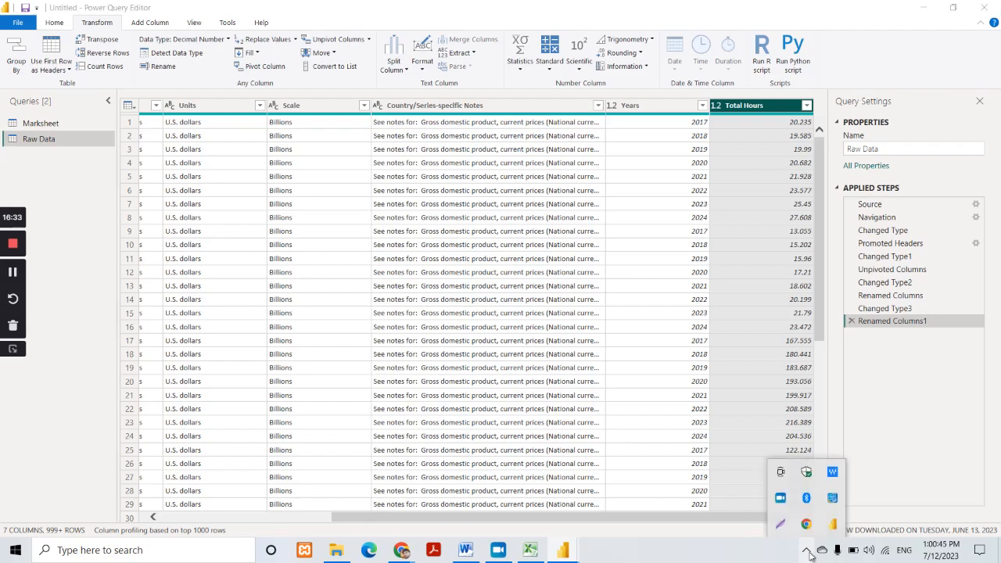
pyautogui.click(779, 523)
pyautogui.moveTo(824, 176)
pyautogui.mouseDown()
pyautogui.moveTo(845, 263)
pyautogui.moveTo(991, 369)
pyautogui.mouseUp()
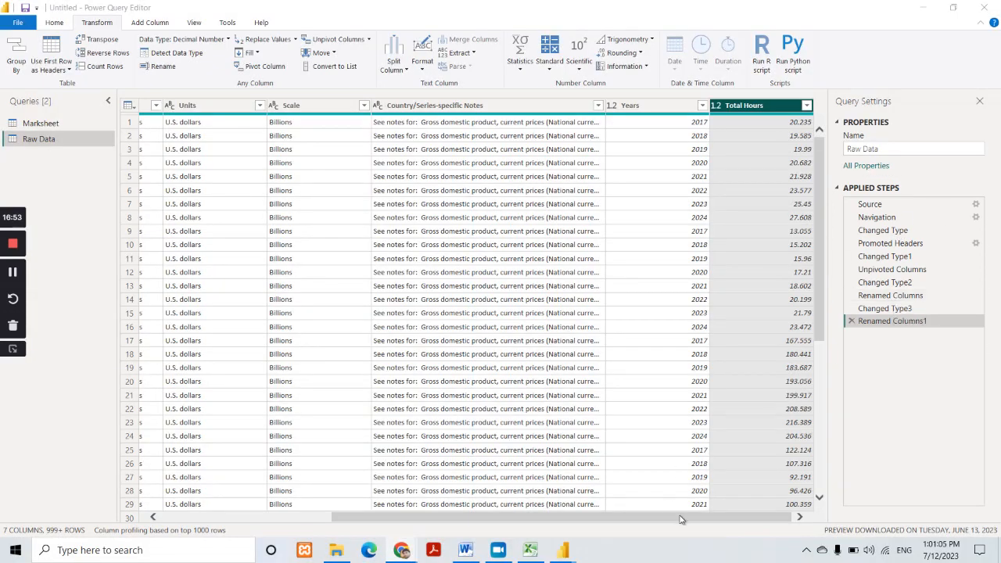
# Step: Apply the query changes, close the Power Query Editor and dismiss the load report
pyautogui.moveTo(723, 519); pyautogui.dragTo(779, 520)
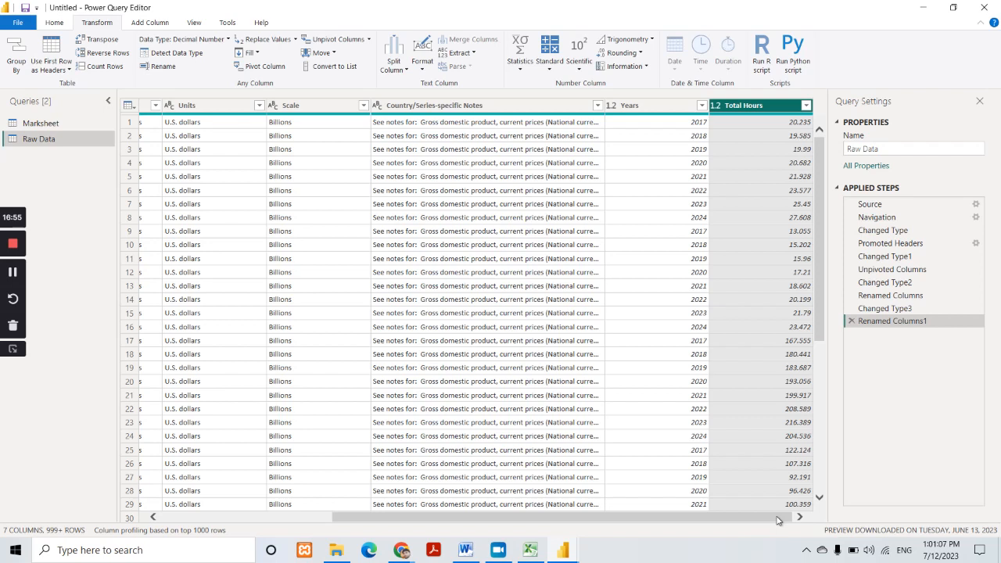
pyautogui.click(55, 22)
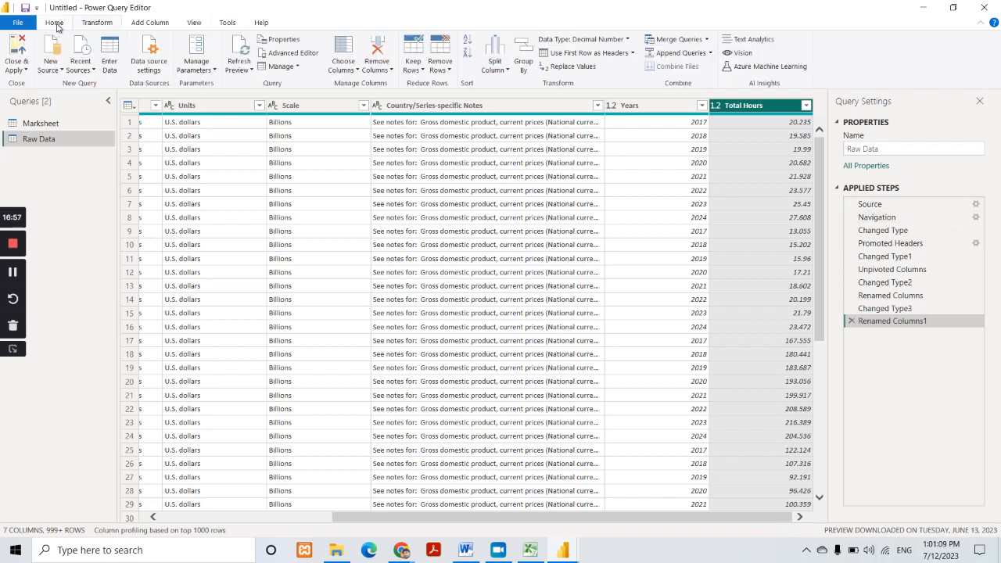
pyautogui.click(23, 70)
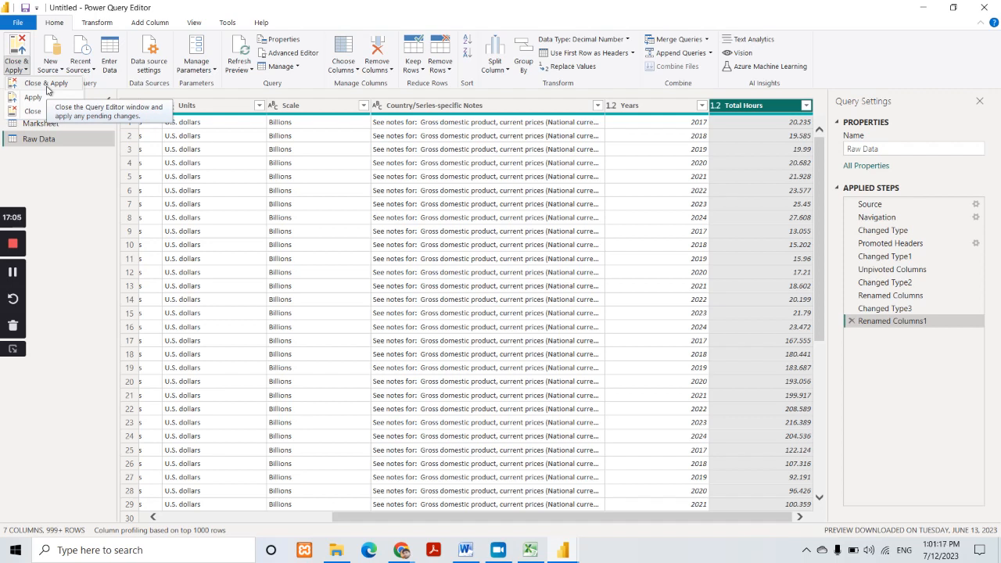
pyautogui.click(47, 88)
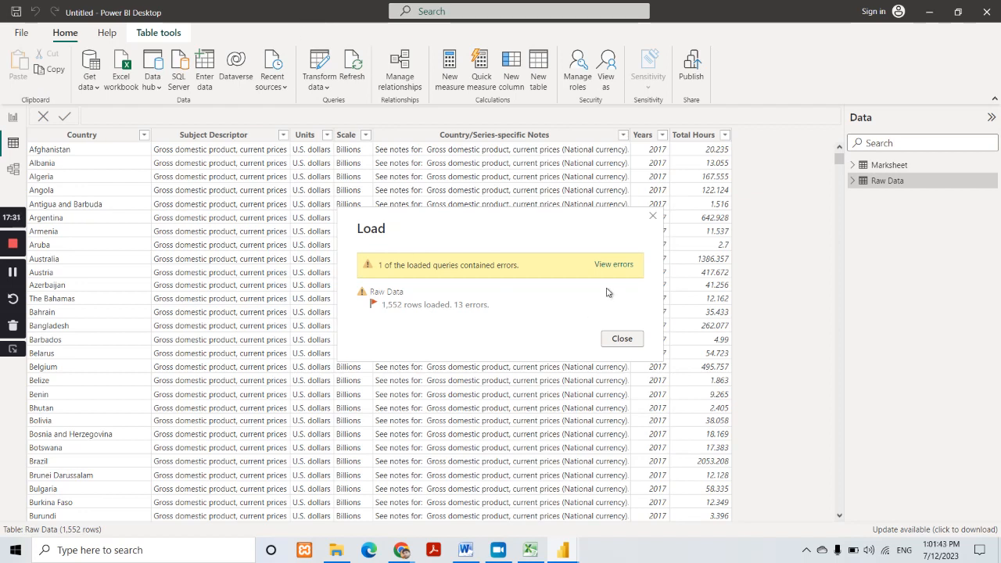
pyautogui.click(630, 343)
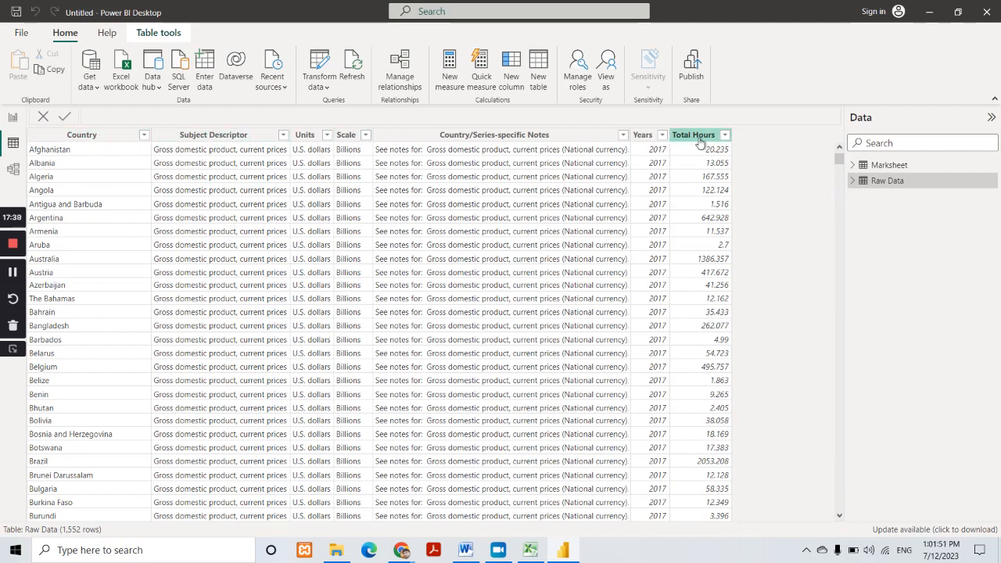
# Step: Expand the Raw Data table's field list and outline its Country field in red on a temporary screen capture
pyautogui.click(852, 182)
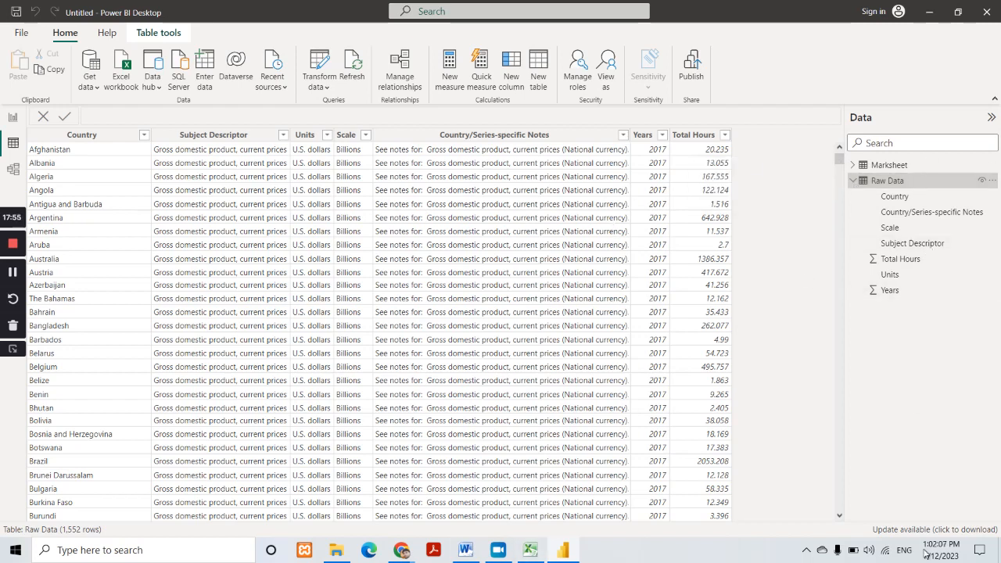
pyautogui.click(805, 551)
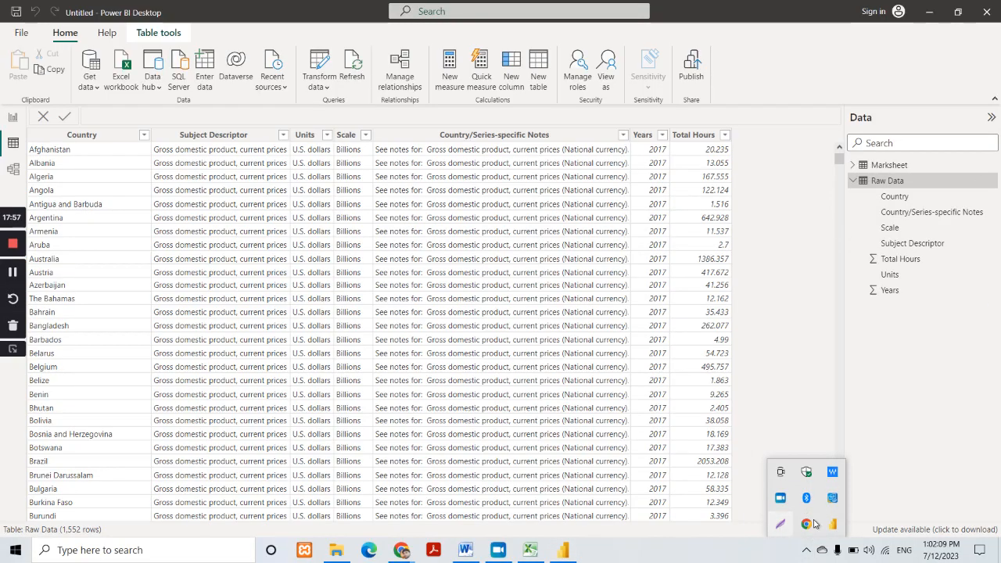
pyautogui.click(780, 523)
pyautogui.moveTo(849, 178); pyautogui.dragTo(984, 371)
pyautogui.click(839, 313)
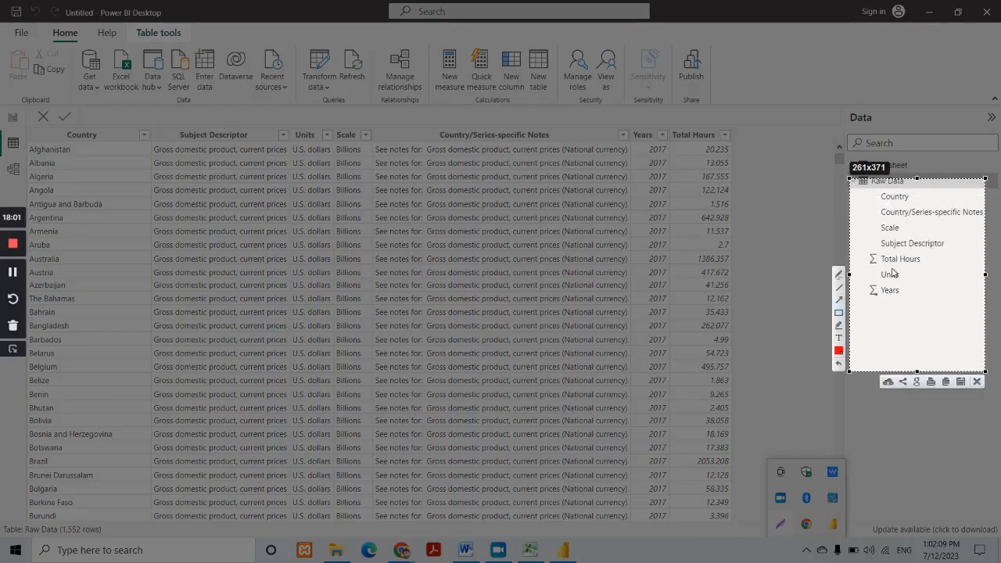
pyautogui.moveTo(852, 190); pyautogui.dragTo(925, 206)
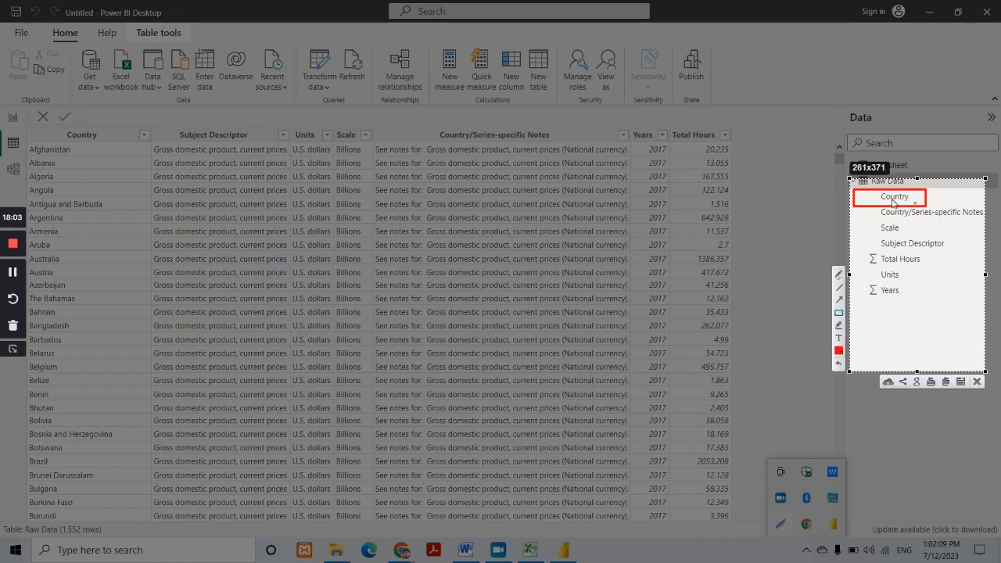
pyautogui.moveTo(859, 191); pyautogui.dragTo(874, 203)
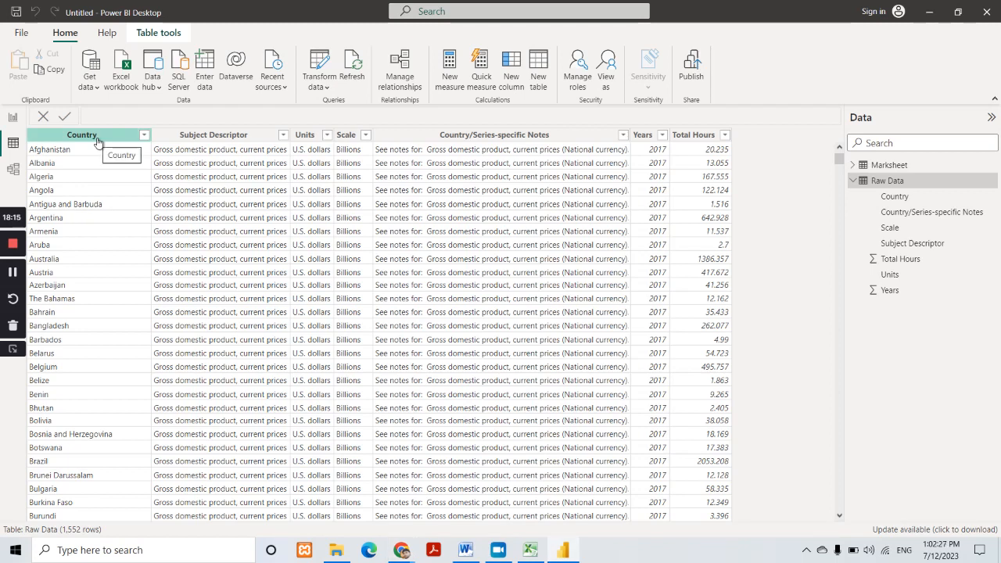
# Step: Select the Country column and outline the Summarization label and field-list sigma markers on a temporary screen capture, then discard the capture
pyautogui.click(97, 141)
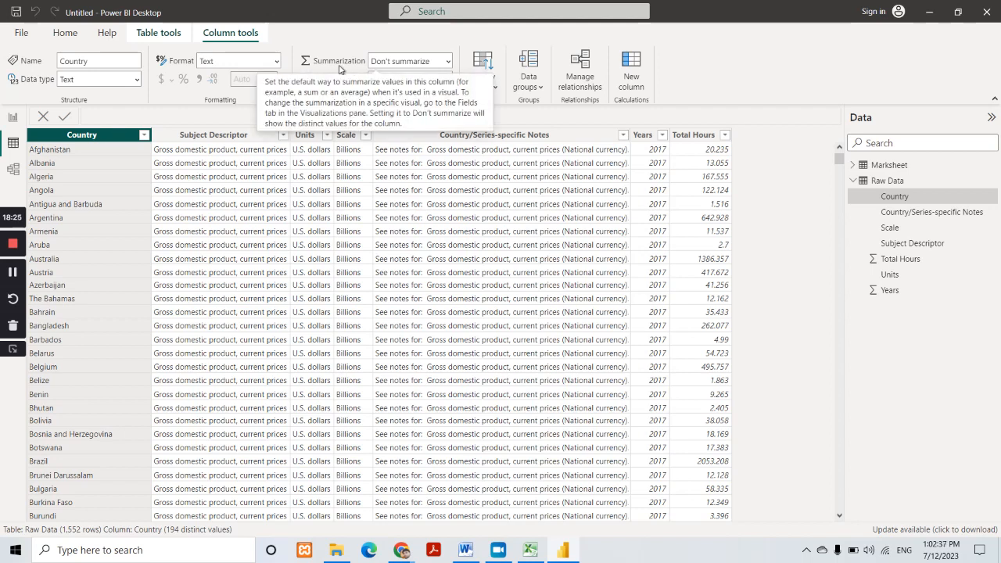
pyautogui.click(806, 550)
pyautogui.click(780, 523)
pyautogui.moveTo(843, 175); pyautogui.dragTo(978, 329)
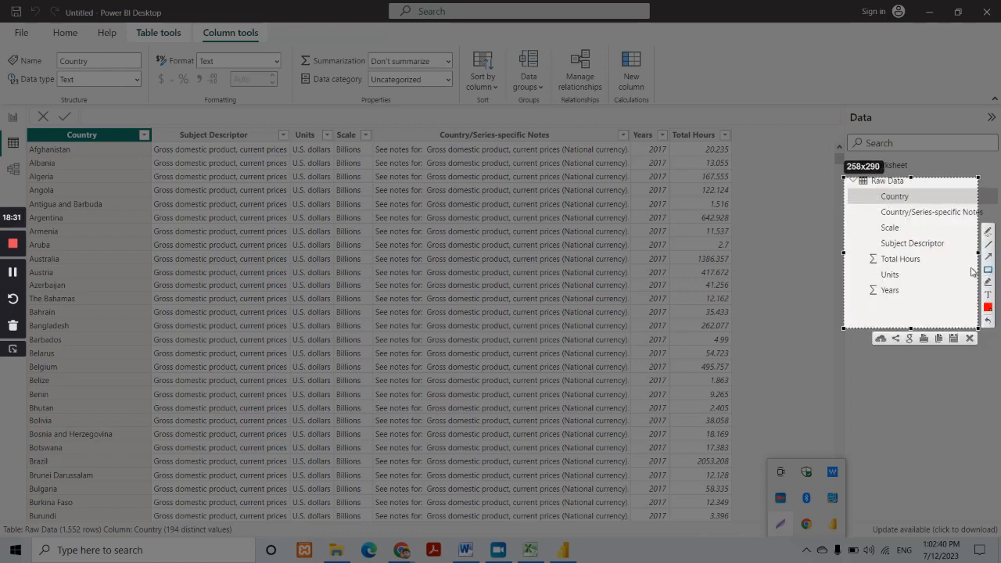
pyautogui.moveTo(862, 250)
pyautogui.mouseDown()
pyautogui.moveTo(880, 268)
pyautogui.moveTo(862, 287)
pyautogui.moveTo(878, 301)
pyautogui.mouseUp()
pyautogui.moveTo(299, 51); pyautogui.dragTo(367, 74)
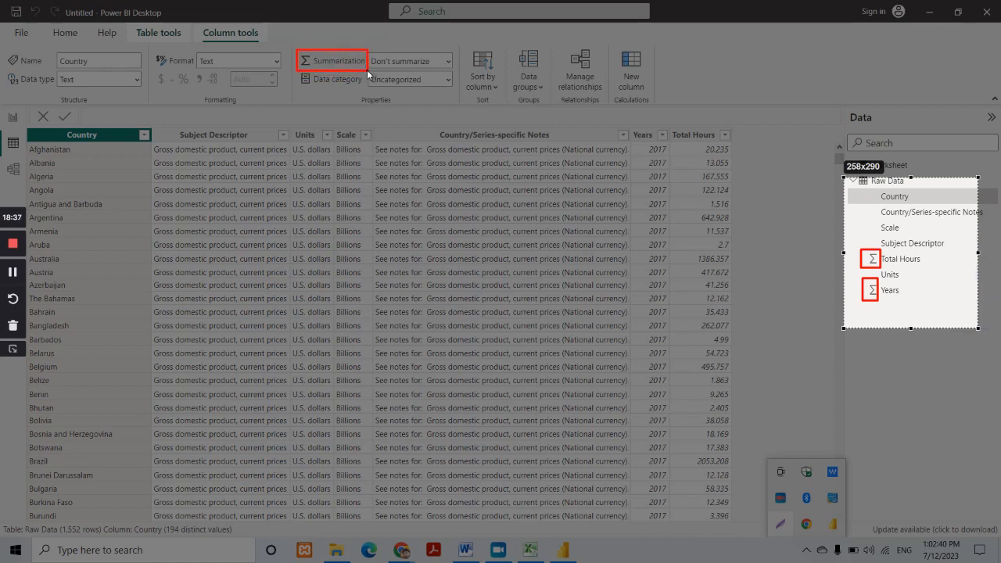
pyautogui.moveTo(851, 191); pyautogui.dragTo(877, 210)
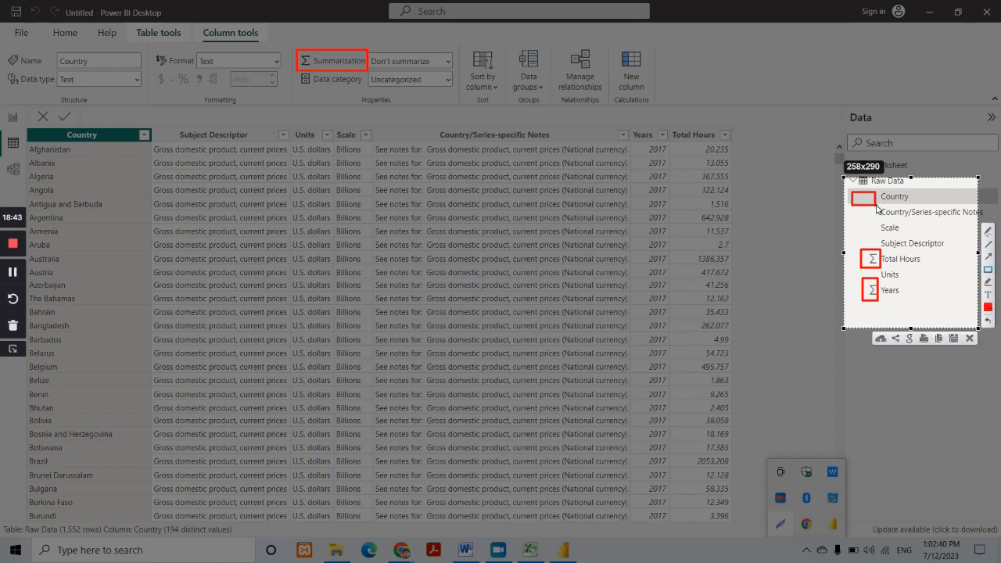
pyautogui.press('Escape')
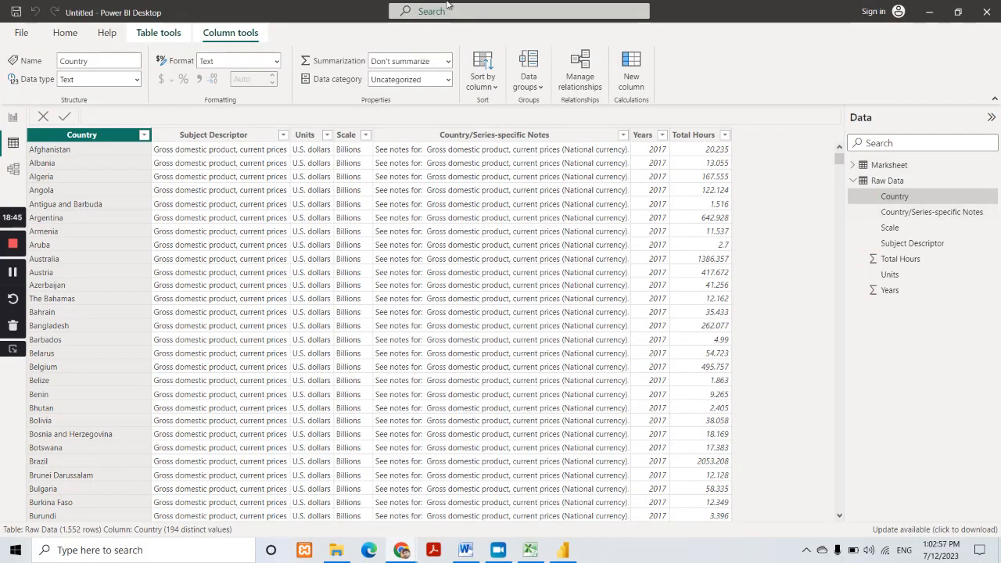
# Step: Check the Country column's summarization choices and set its data category to Country
pyautogui.click(448, 61)
pyautogui.click(449, 62)
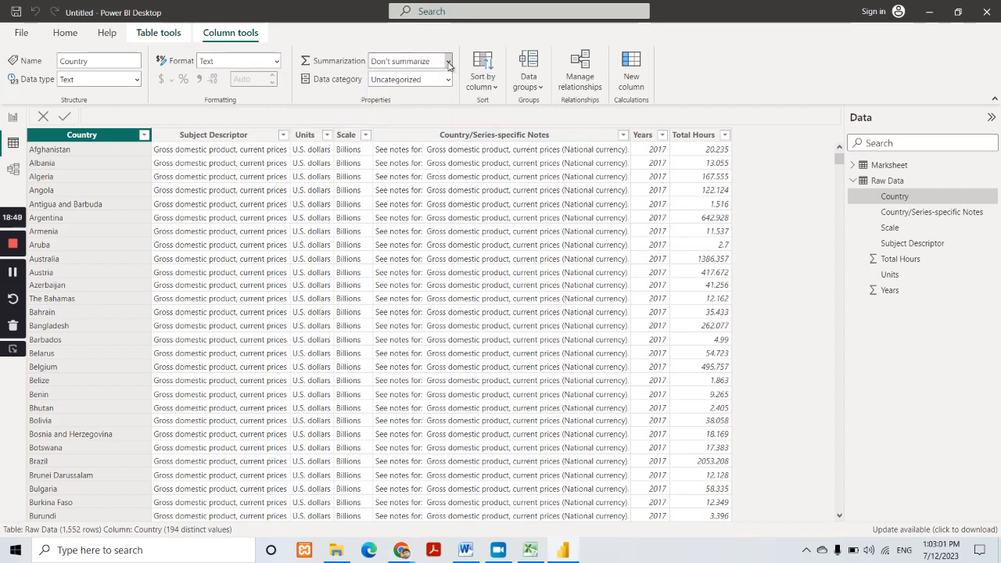
pyautogui.click(449, 62)
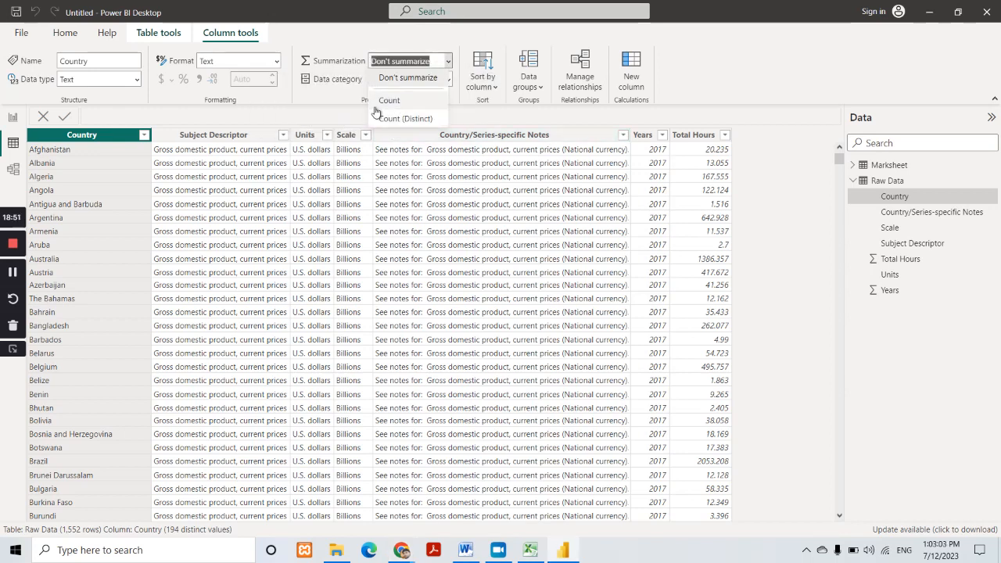
pyautogui.click(448, 62)
pyautogui.click(450, 81)
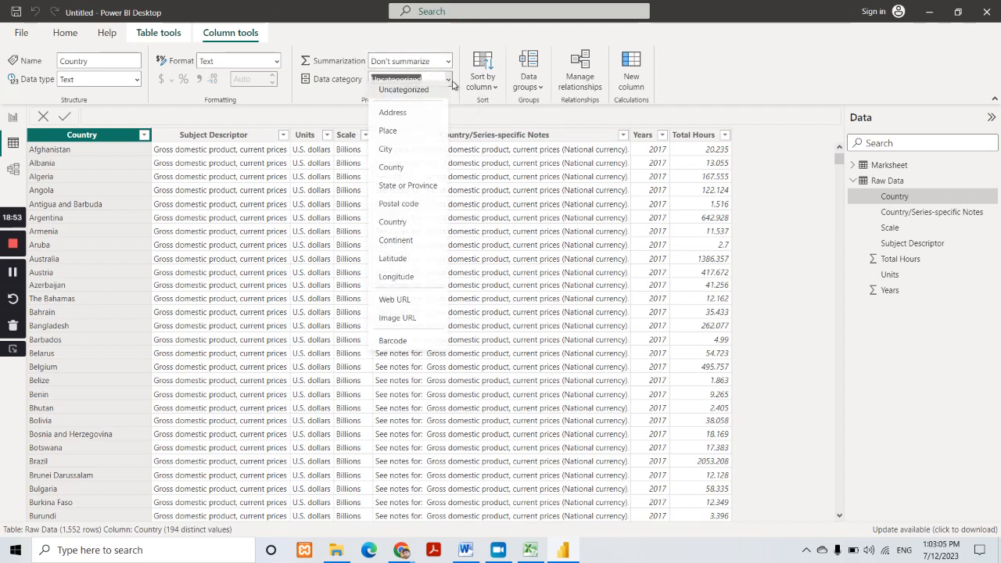
pyautogui.click(407, 228)
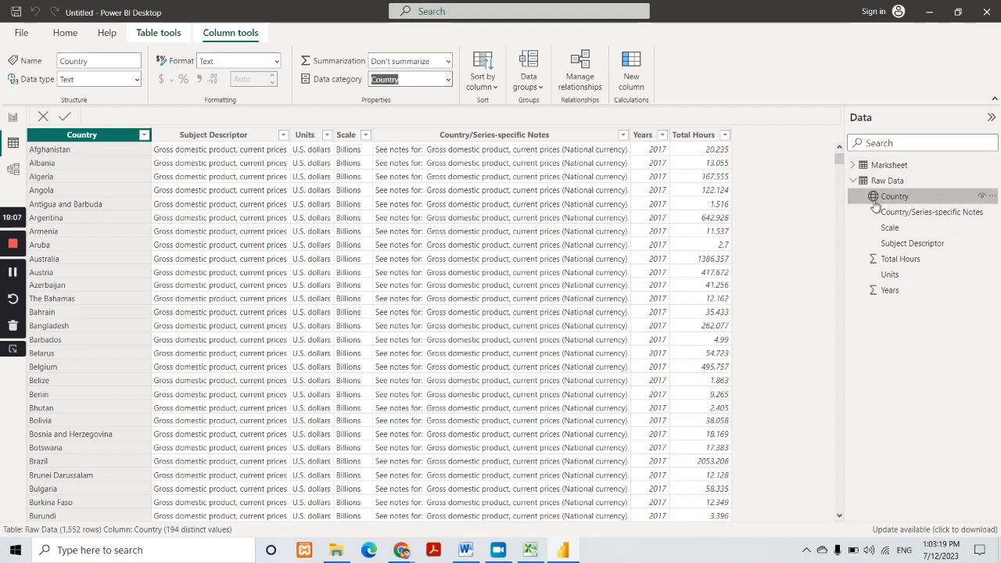
# Step: Outline the globe marker beside the Country field in red on a temporary screen capture, then discard the capture
pyautogui.click(806, 549)
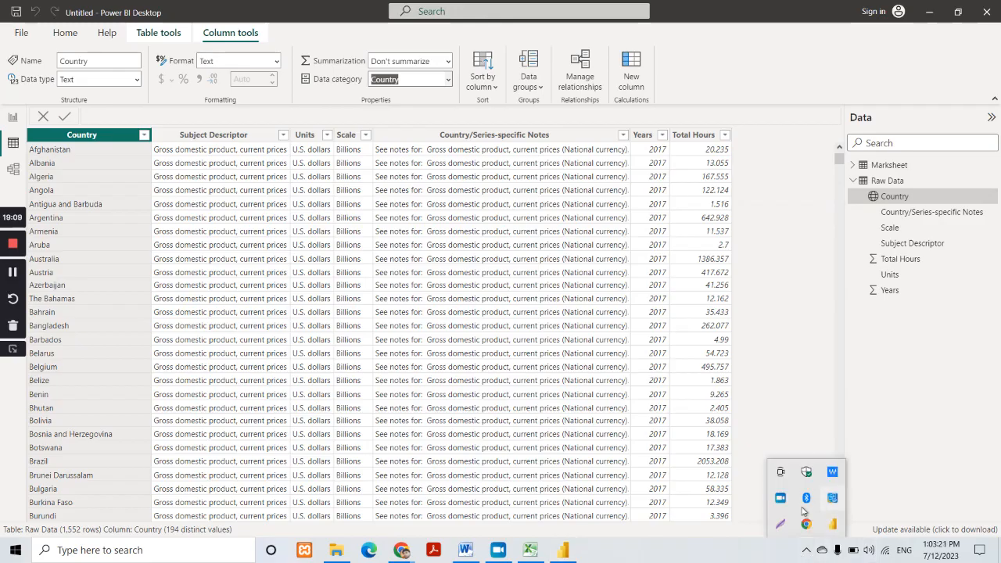
pyautogui.click(779, 523)
pyautogui.moveTo(856, 183); pyautogui.dragTo(974, 319)
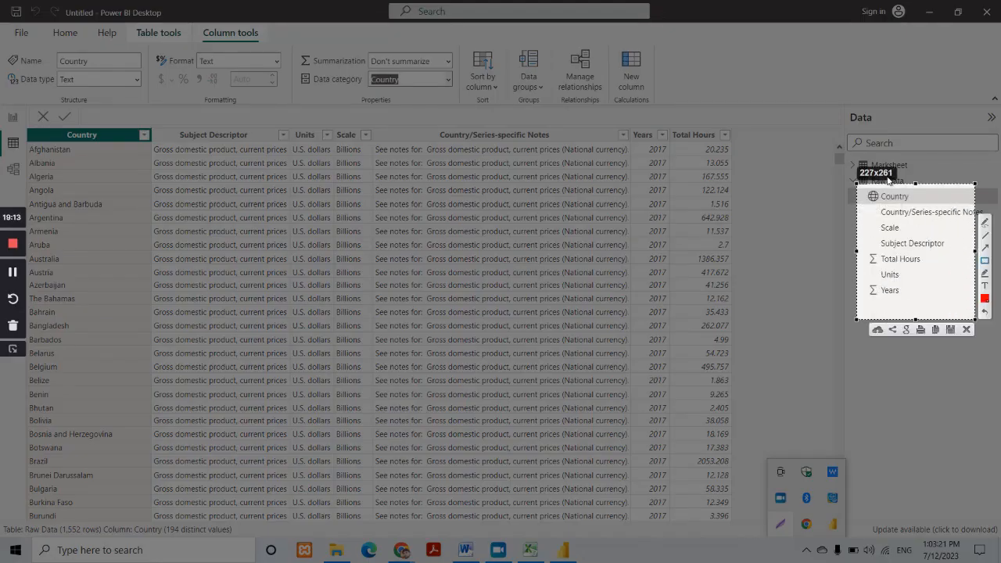
pyautogui.moveTo(863, 187); pyautogui.dragTo(882, 208)
pyautogui.press('Escape')
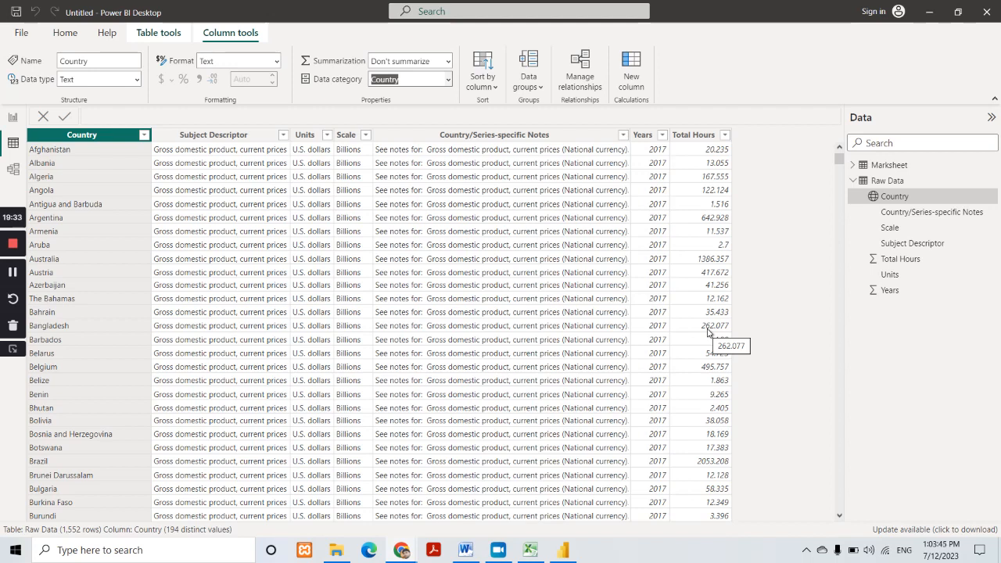
# Step: Switch to Report view and outline the blank report canvas in red on a temporary screen capture, then discard the capture
pyautogui.click(12, 125)
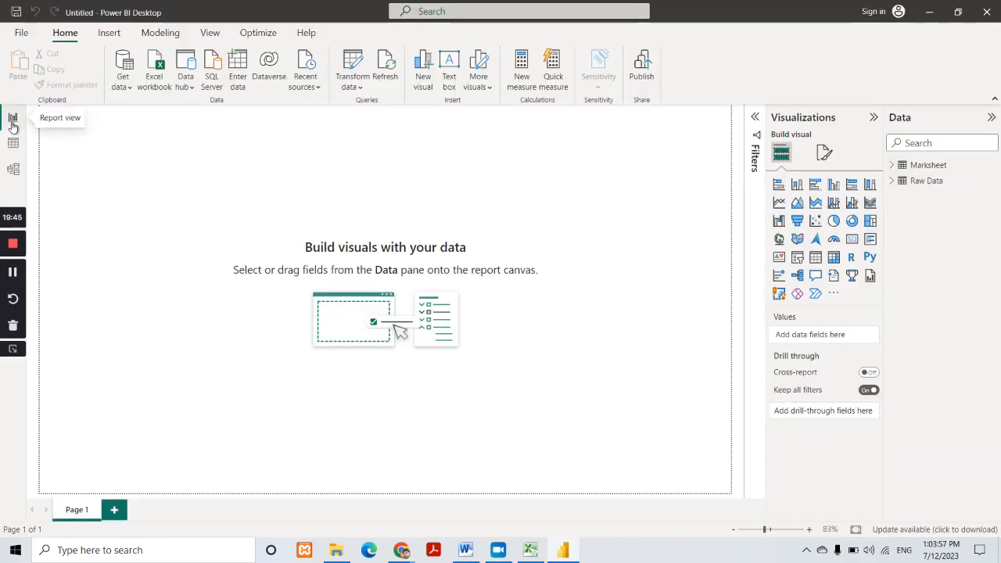
pyautogui.click(805, 549)
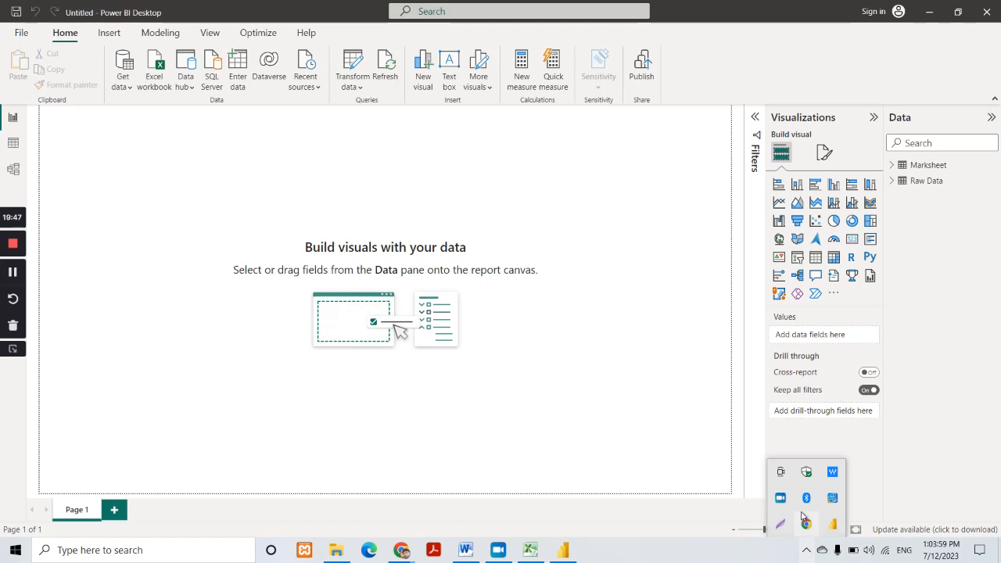
pyautogui.click(780, 522)
pyautogui.moveTo(47, 108)
pyautogui.mouseDown()
pyautogui.moveTo(111, 219)
pyautogui.moveTo(658, 445)
pyautogui.moveTo(726, 489)
pyautogui.mouseUp()
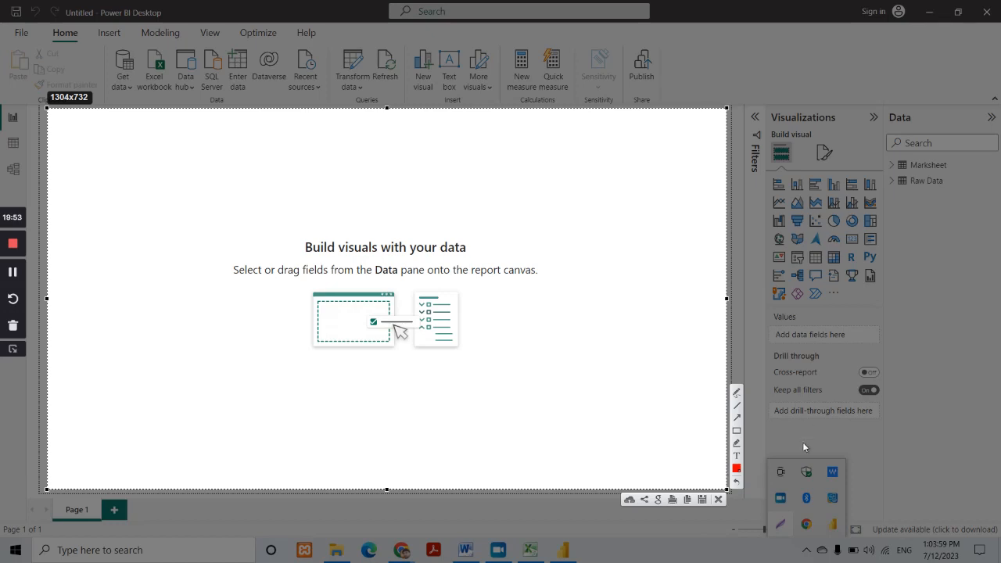
pyautogui.click(737, 432)
pyautogui.moveTo(64, 123); pyautogui.dragTo(702, 478)
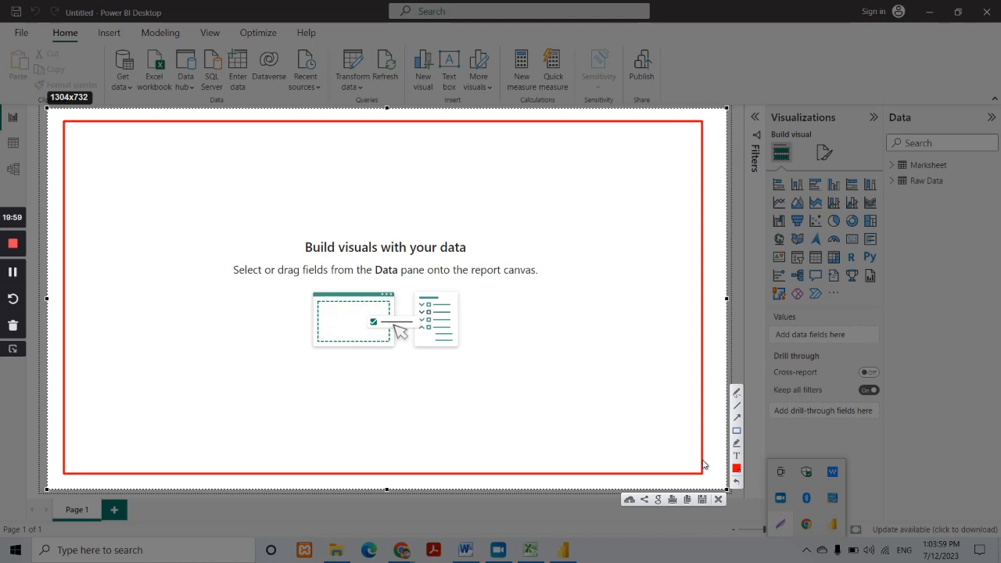
pyautogui.press('Escape')
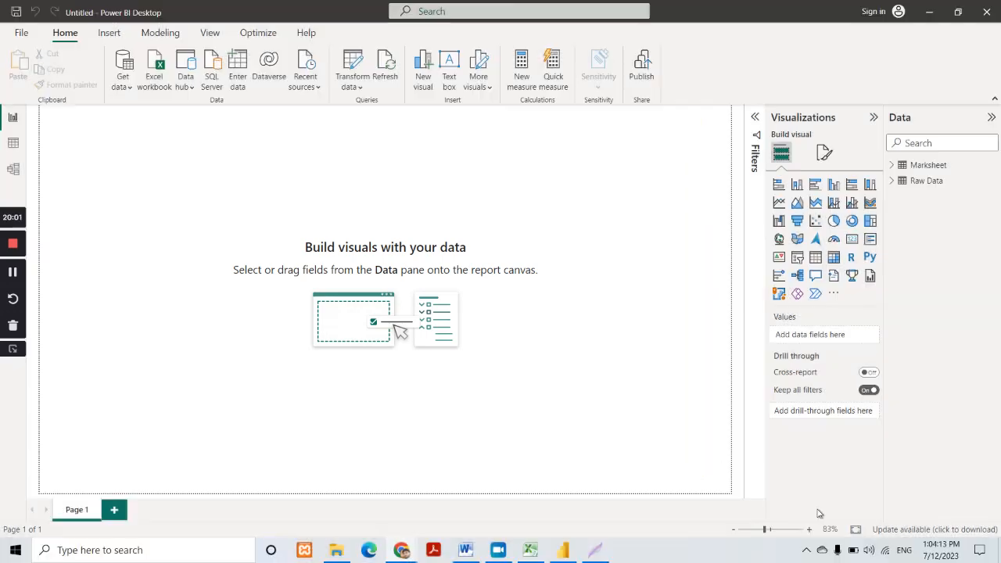
# Step: Outline the Visualizations heading and the gallery of visual types on a temporary screen capture, then discard the capture
pyautogui.click(806, 550)
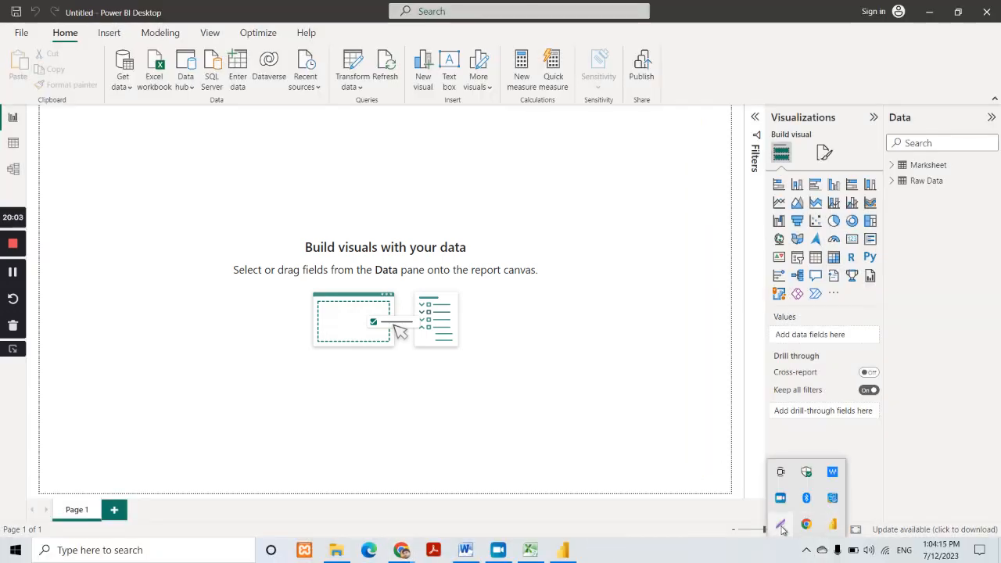
pyautogui.click(780, 524)
pyautogui.moveTo(762, 102); pyautogui.dragTo(886, 437)
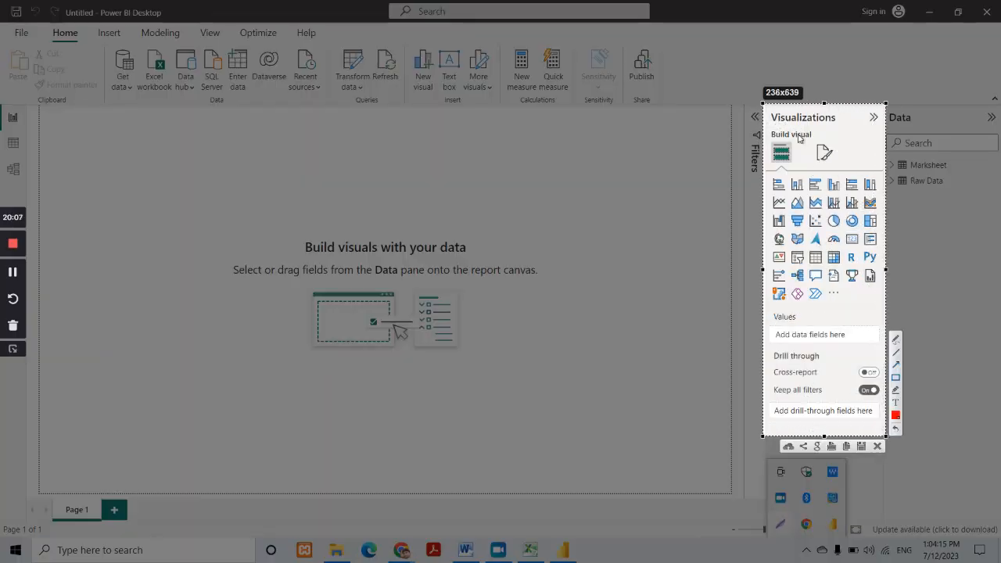
pyautogui.moveTo(768, 113)
pyautogui.mouseDown()
pyautogui.moveTo(783, 126)
pyautogui.moveTo(862, 136)
pyautogui.moveTo(856, 125)
pyautogui.mouseUp()
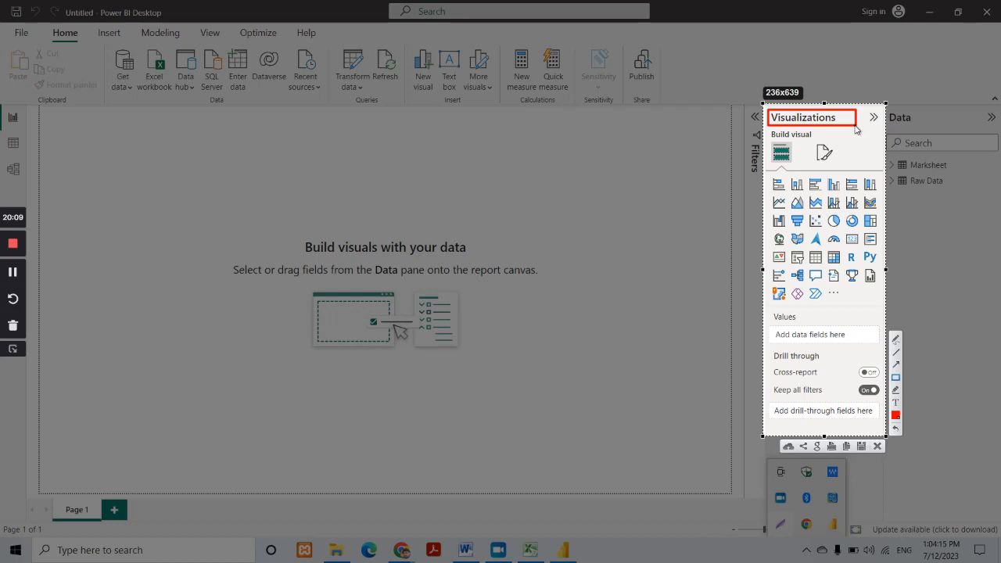
pyautogui.moveTo(766, 176)
pyautogui.mouseDown()
pyautogui.moveTo(833, 308)
pyautogui.moveTo(884, 316)
pyautogui.mouseUp()
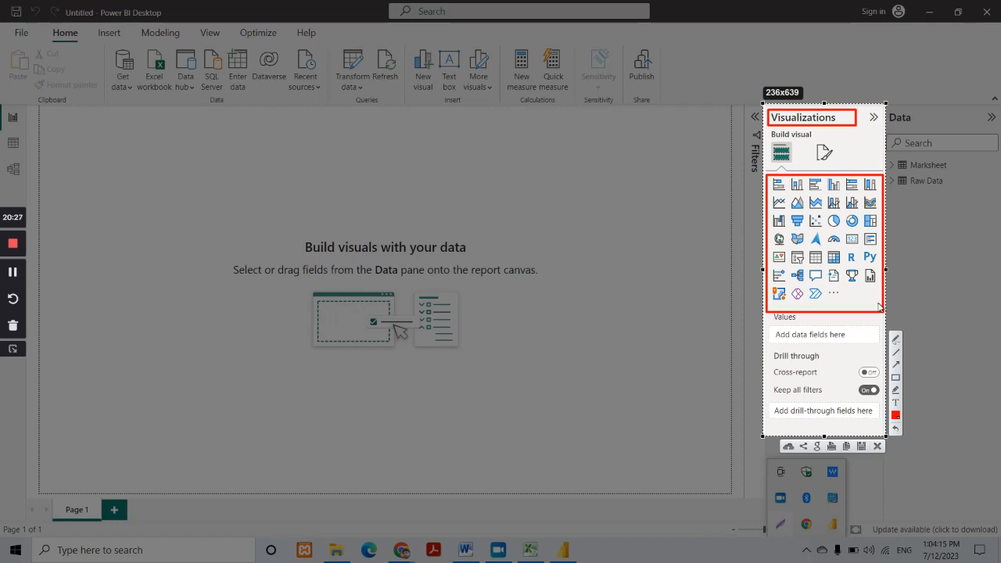
pyautogui.press('Escape')
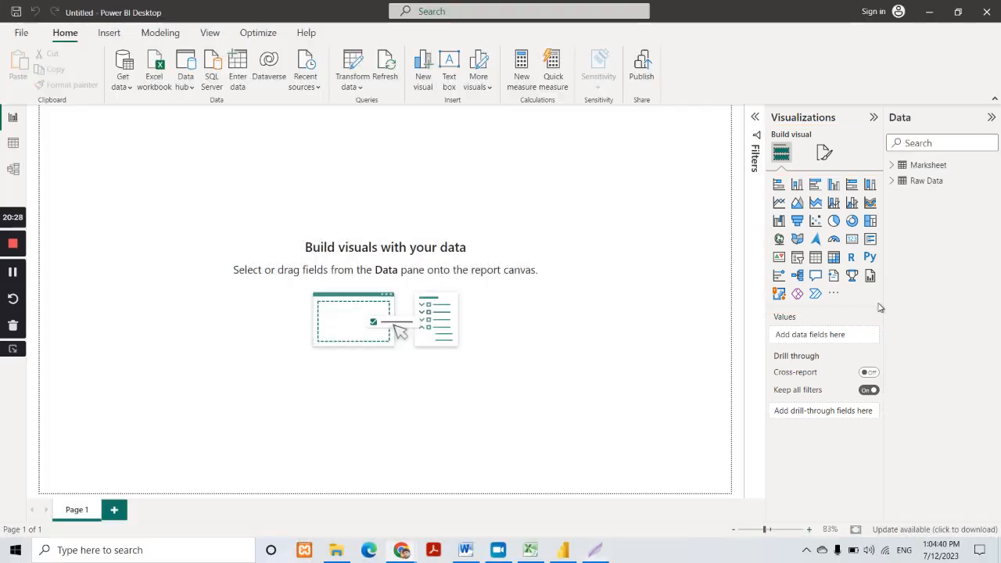
# Step: Add a stacked column chart to Page 1 and enlarge it to cover nearly the whole canvas
pyautogui.click(796, 184)
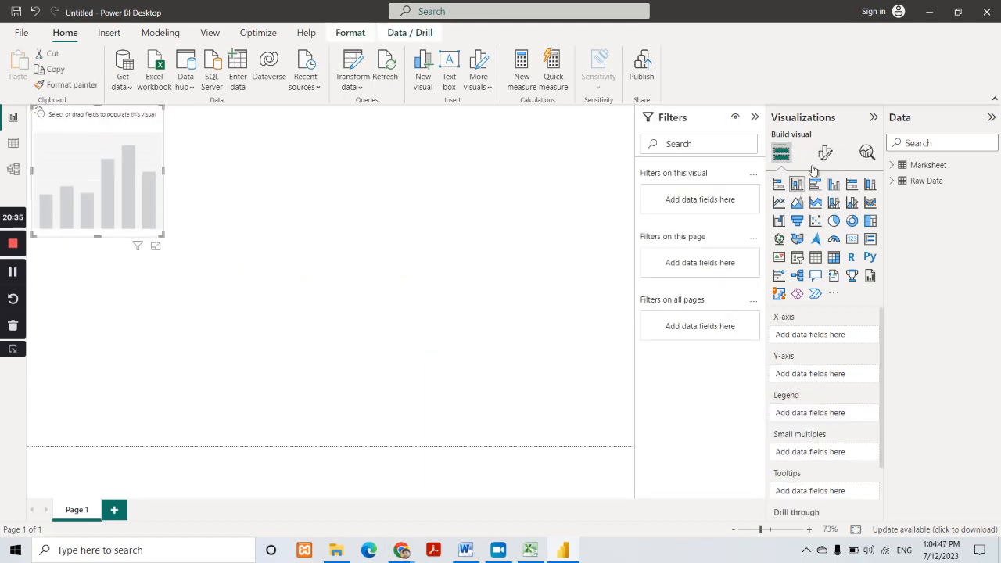
pyautogui.moveTo(164, 236); pyautogui.dragTo(414, 393)
pyautogui.moveTo(310, 290); pyautogui.dragTo(393, 311)
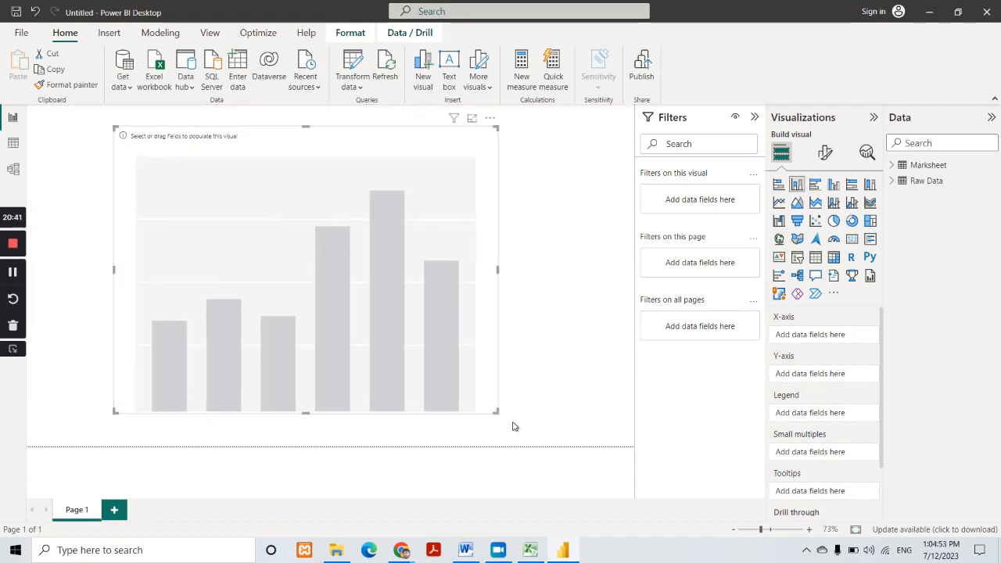
pyautogui.moveTo(496, 411); pyautogui.dragTo(587, 448)
pyautogui.moveTo(118, 127); pyautogui.dragTo(28, 108)
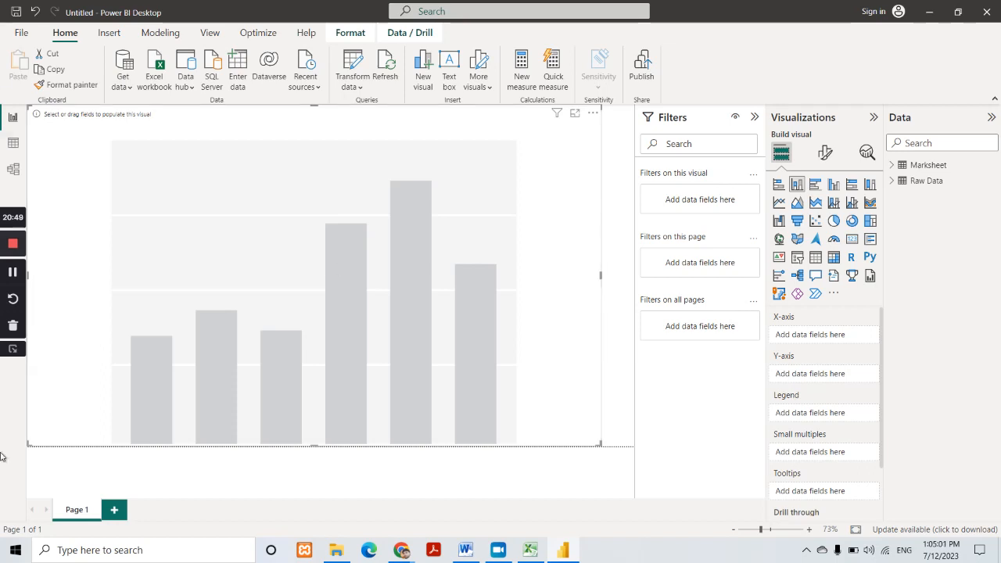
# Step: Expand the Raw Data fields and outline the chart's X-axis, Y-axis and Legend wells on a temporary screen capture, then discard the capture
pyautogui.click(891, 185)
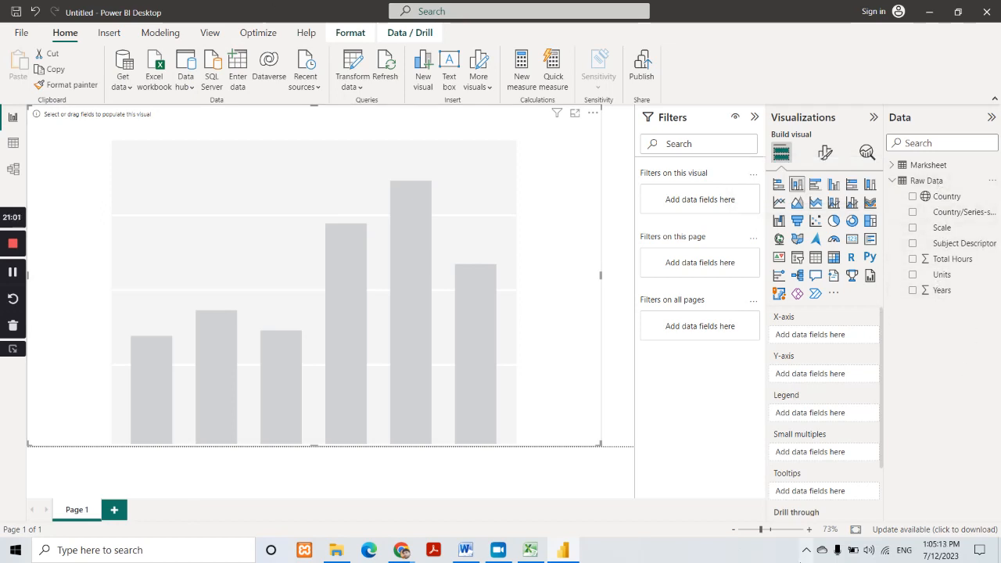
pyautogui.click(806, 551)
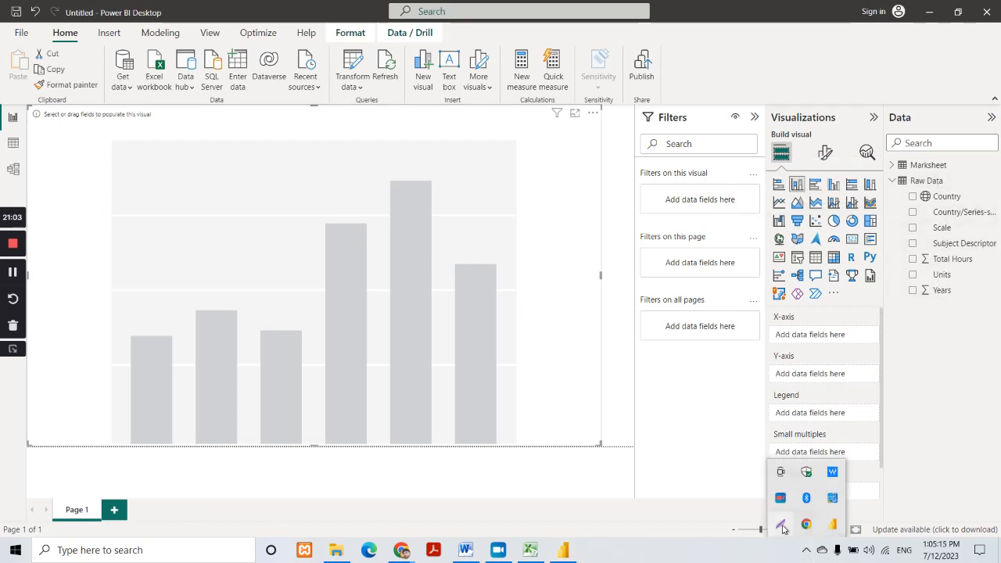
pyautogui.click(782, 529)
pyautogui.moveTo(764, 305)
pyautogui.mouseDown()
pyautogui.moveTo(824, 435)
pyautogui.moveTo(868, 477)
pyautogui.moveTo(881, 475)
pyautogui.mouseUp()
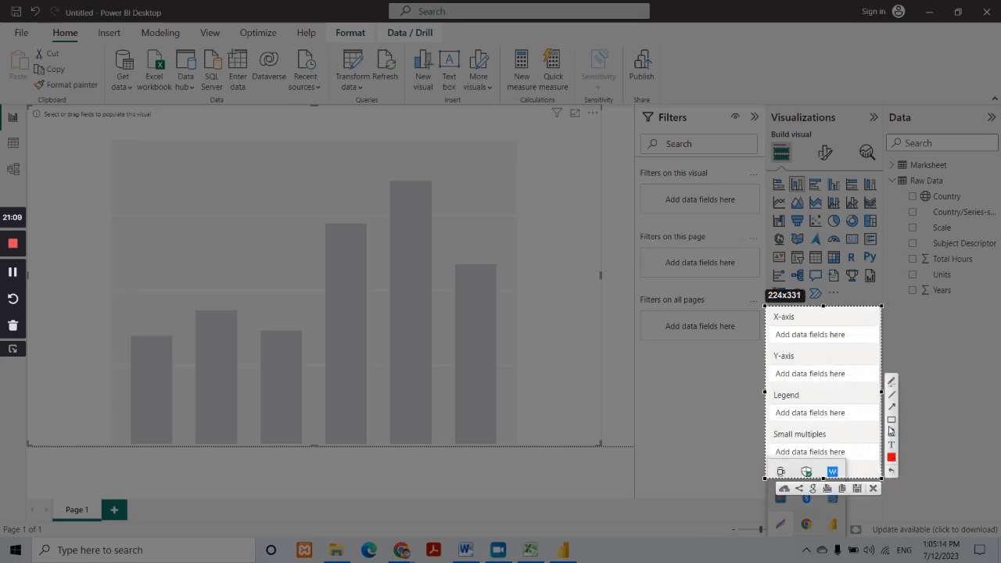
pyautogui.click(891, 420)
pyautogui.moveTo(766, 308); pyautogui.dragTo(878, 341)
pyautogui.moveTo(766, 346); pyautogui.dragTo(881, 385)
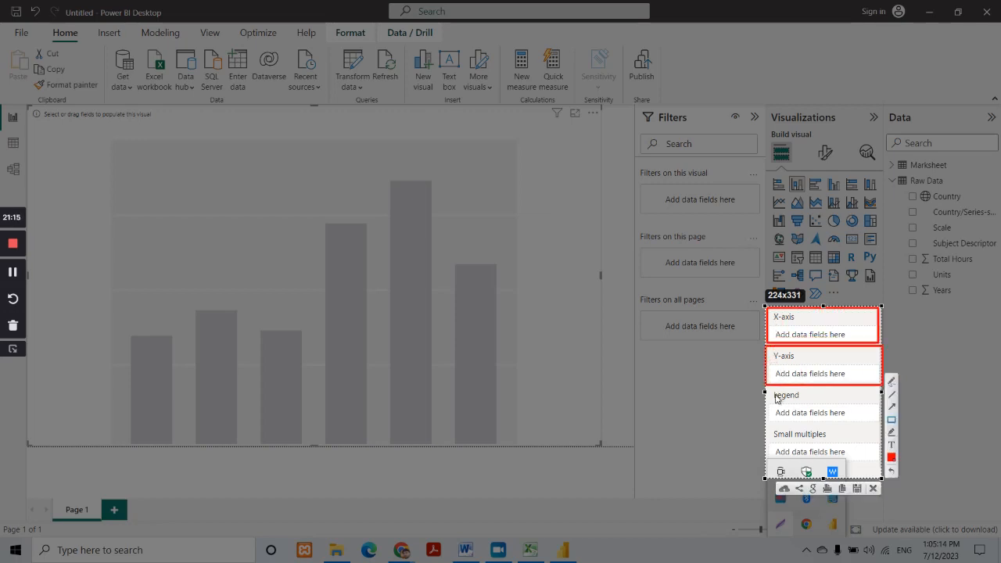
pyautogui.moveTo(766, 386); pyautogui.dragTo(876, 428)
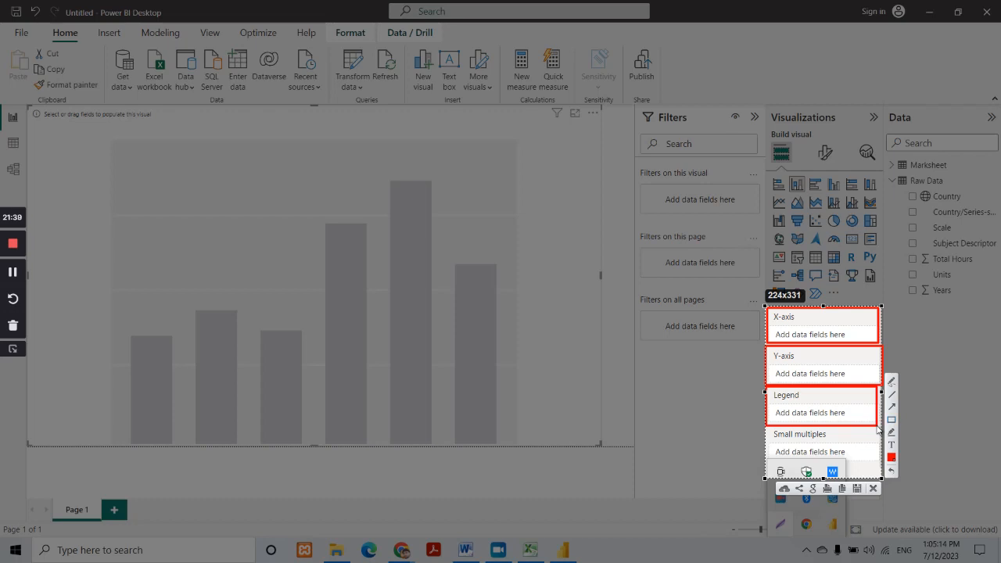
pyautogui.press('Escape')
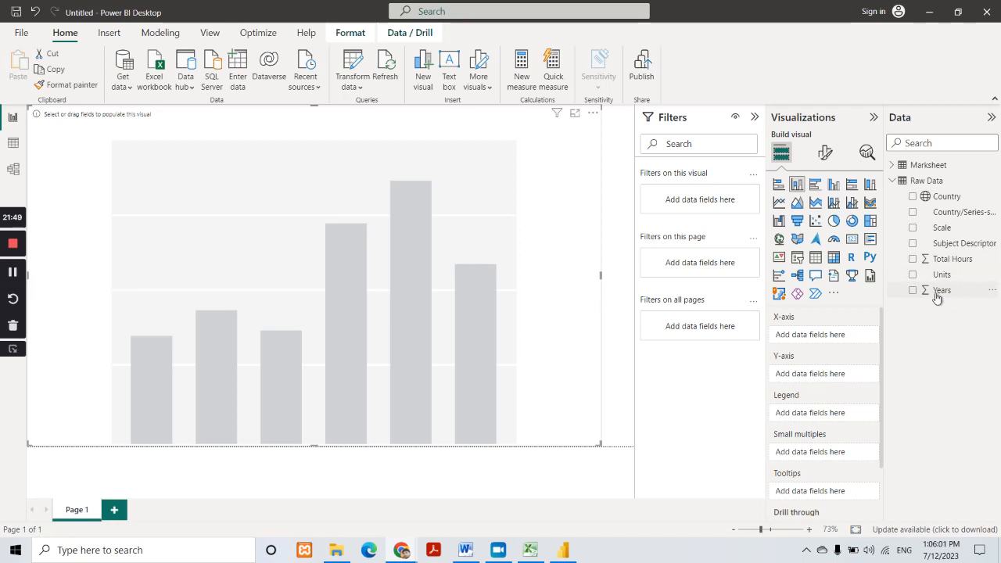
# Step: Assign Years to the chart's X-axis, Total Hours to its Y-axis and Country to its Legend, and dismiss the tip banner
pyautogui.moveTo(942, 294); pyautogui.dragTo(830, 337)
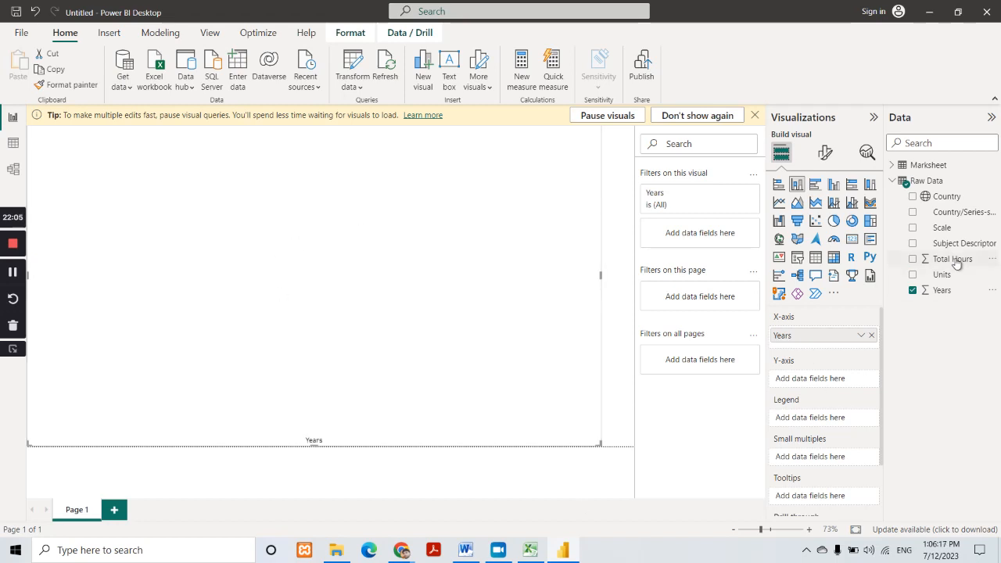
pyautogui.moveTo(956, 263); pyautogui.dragTo(834, 379)
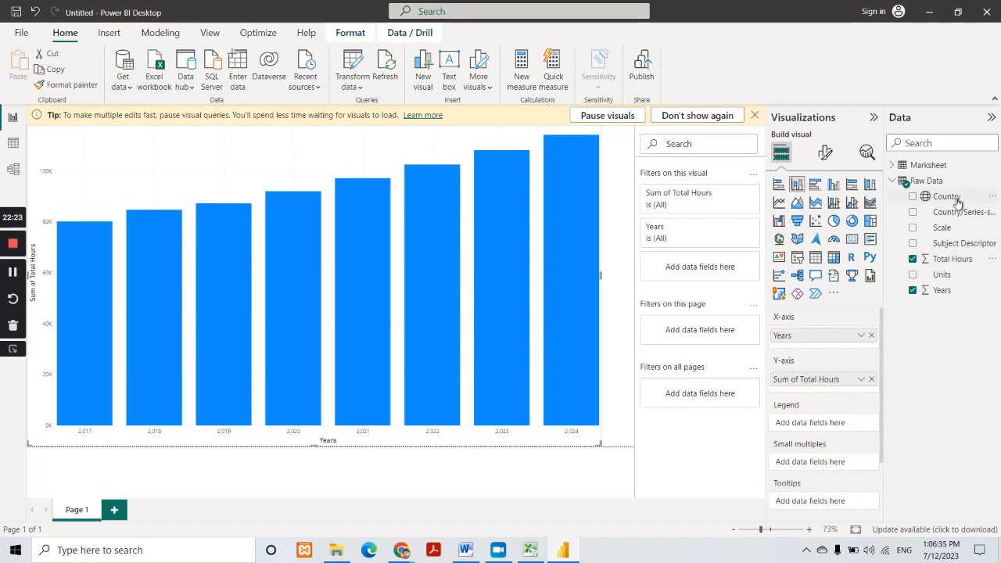
pyautogui.moveTo(951, 200); pyautogui.dragTo(831, 434)
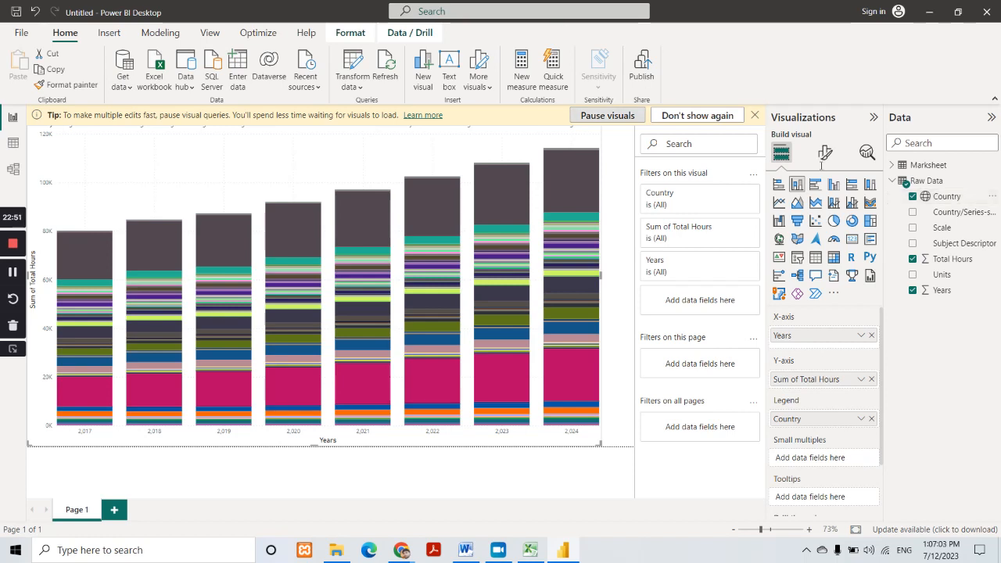
pyautogui.click(756, 115)
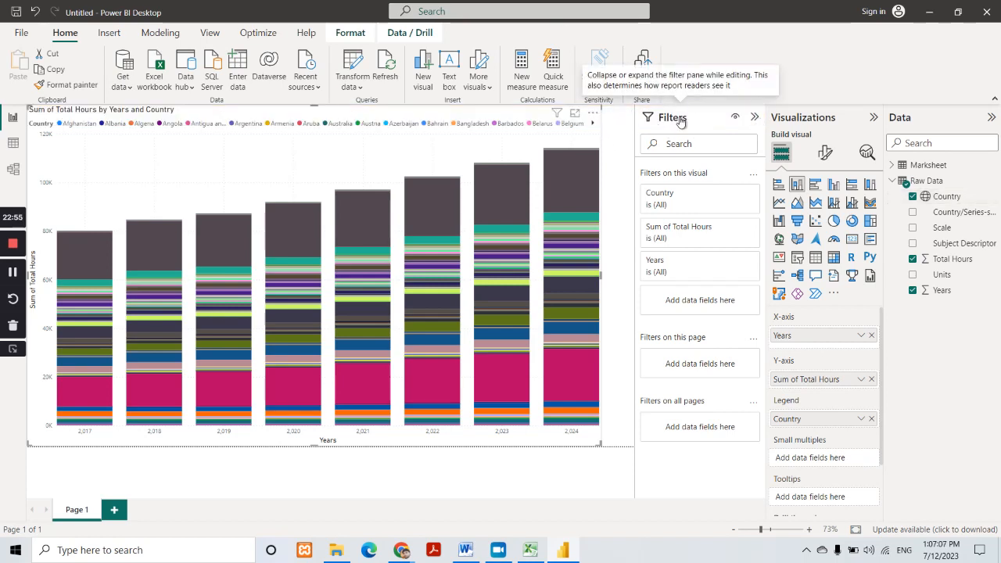
# Step: Frame the Filters pane in a temporary screen capture, and discard the capture
pyautogui.click(806, 550)
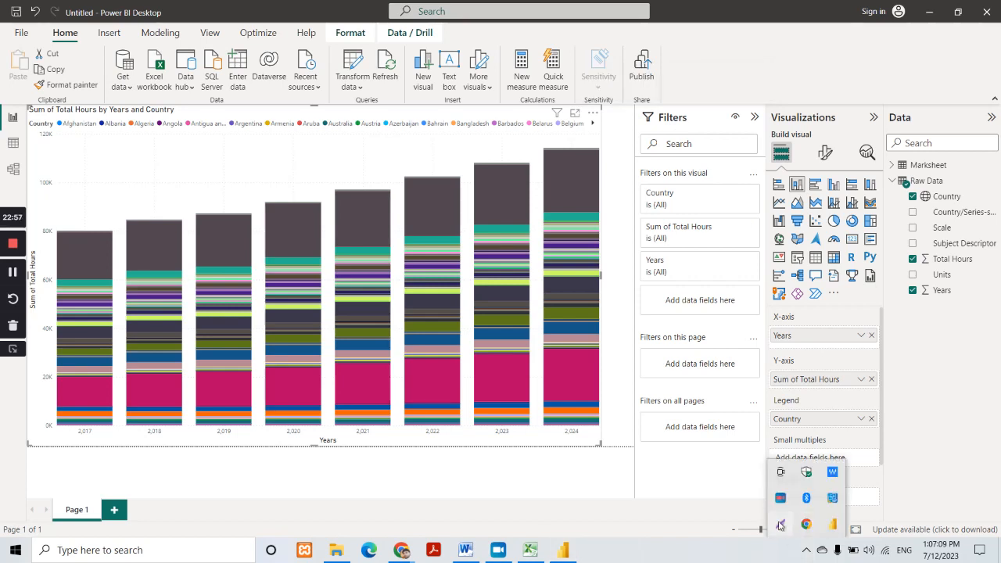
pyautogui.click(781, 529)
pyautogui.moveTo(633, 107)
pyautogui.mouseDown()
pyautogui.moveTo(684, 254)
pyautogui.moveTo(767, 441)
pyautogui.mouseUp()
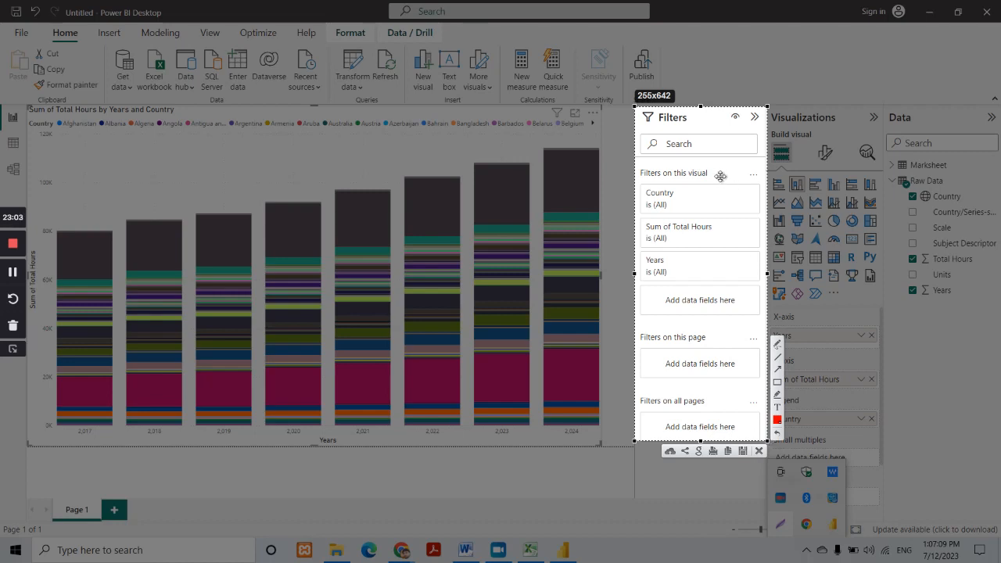
pyautogui.press('Escape')
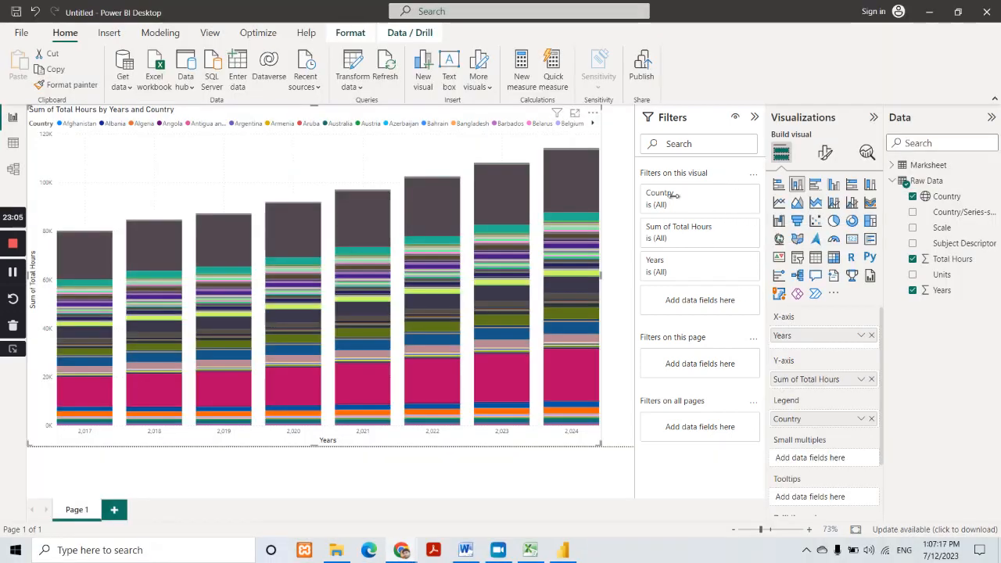
# Step: Filter the chart's Country field to the Top N 5 items by Sum of Total Hours, apply it and collapse the Filters pane
pyautogui.click(735, 195)
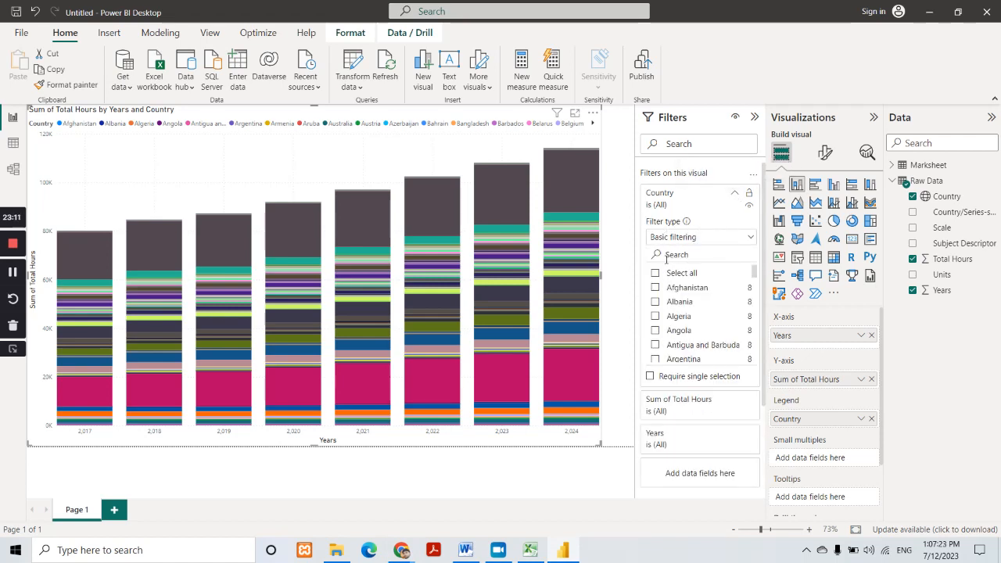
pyautogui.scroll(-5, 677, 322)
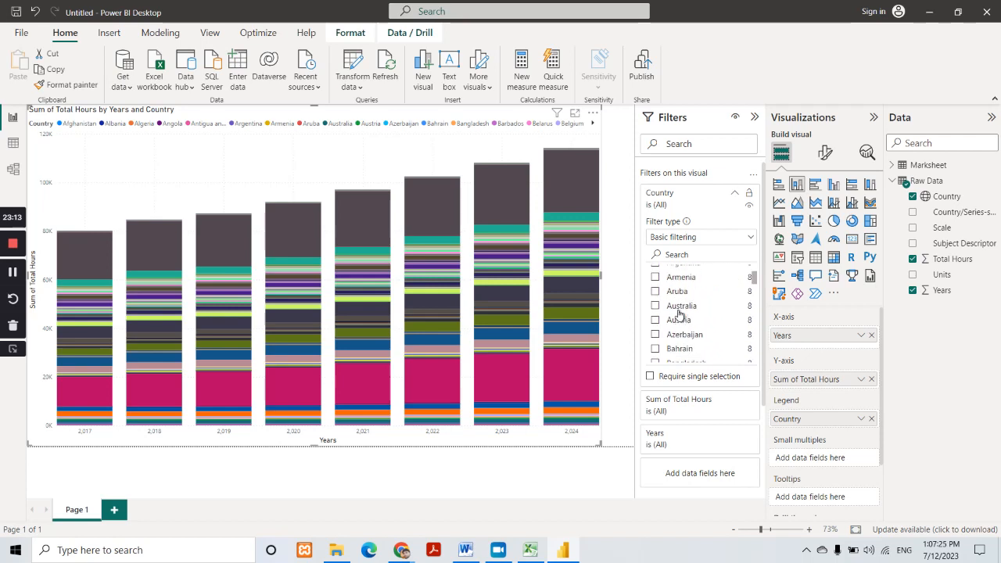
pyautogui.scroll(-1, 679, 315)
pyautogui.scroll(6, 678, 313)
pyautogui.scroll(1, 679, 311)
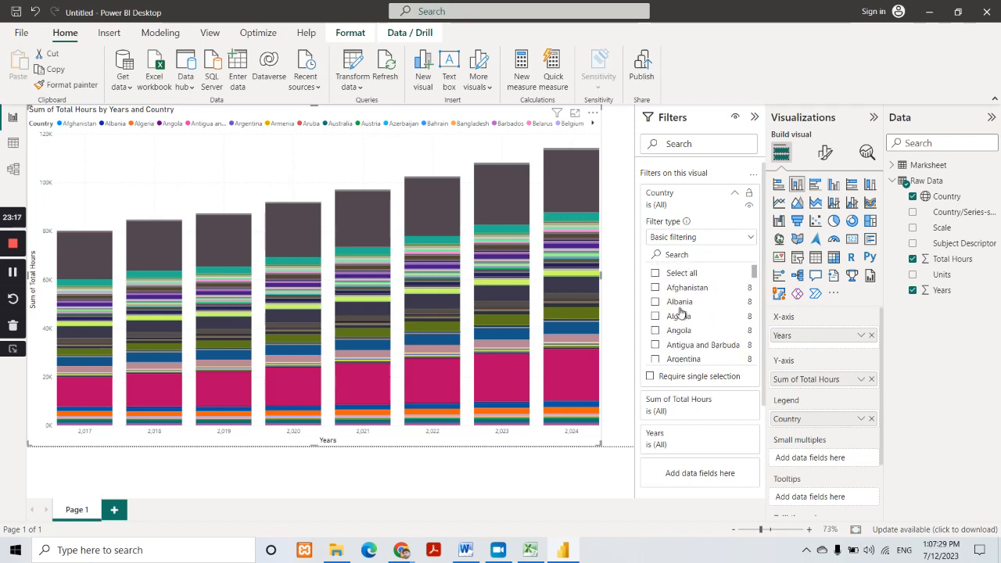
pyautogui.click(698, 238)
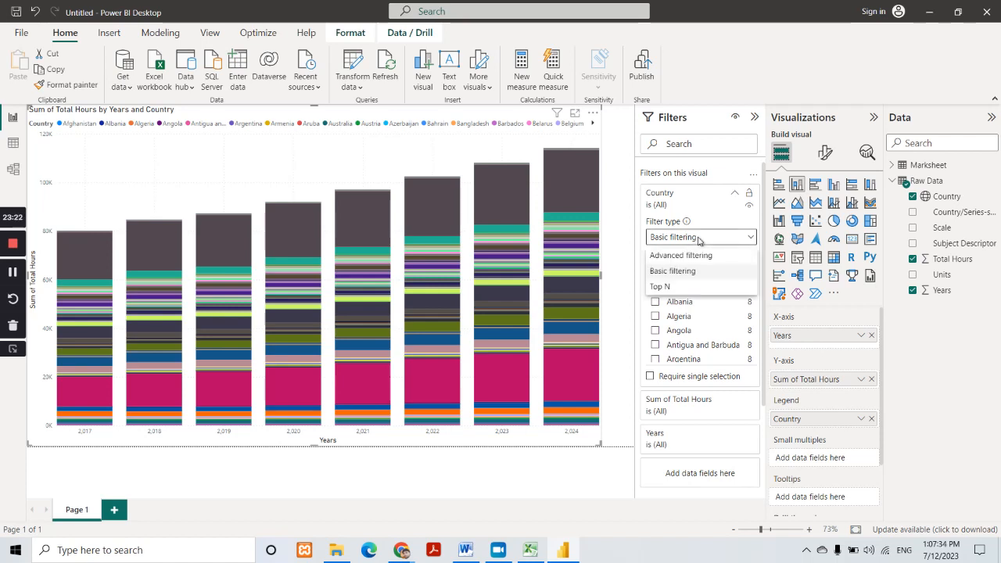
pyautogui.click(669, 286)
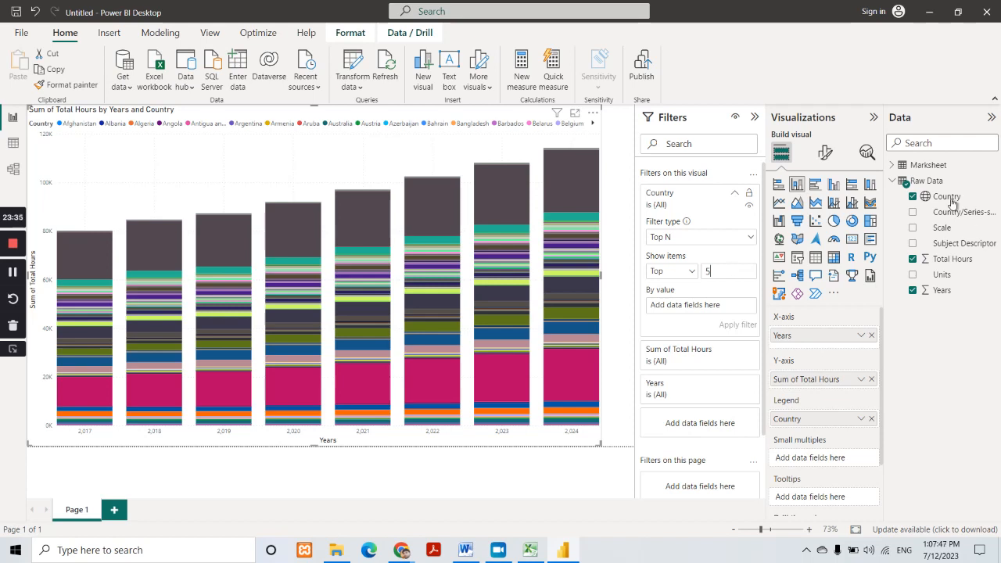
pyautogui.moveTo(955, 261); pyautogui.dragTo(711, 307)
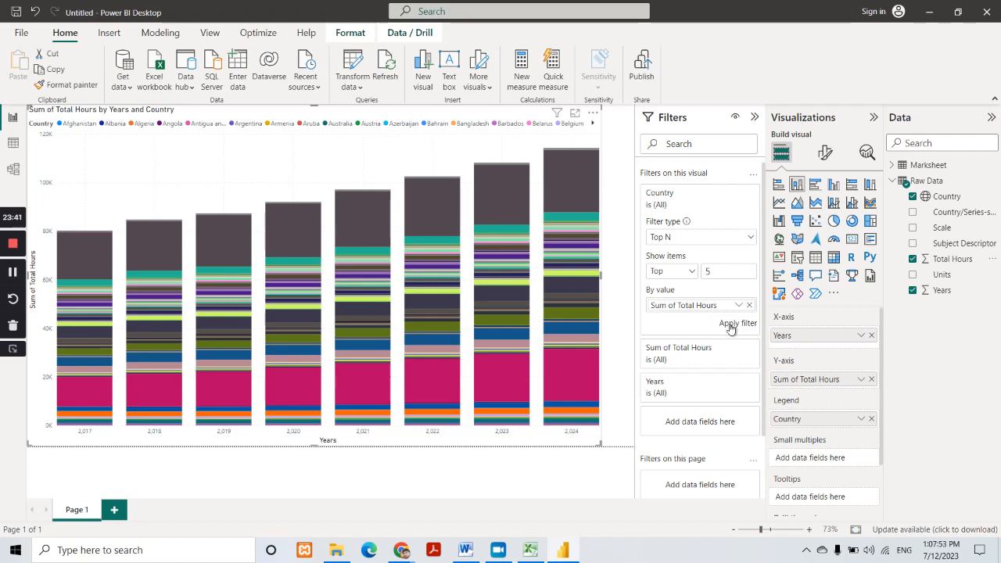
pyautogui.click(731, 329)
pyautogui.click(731, 329)
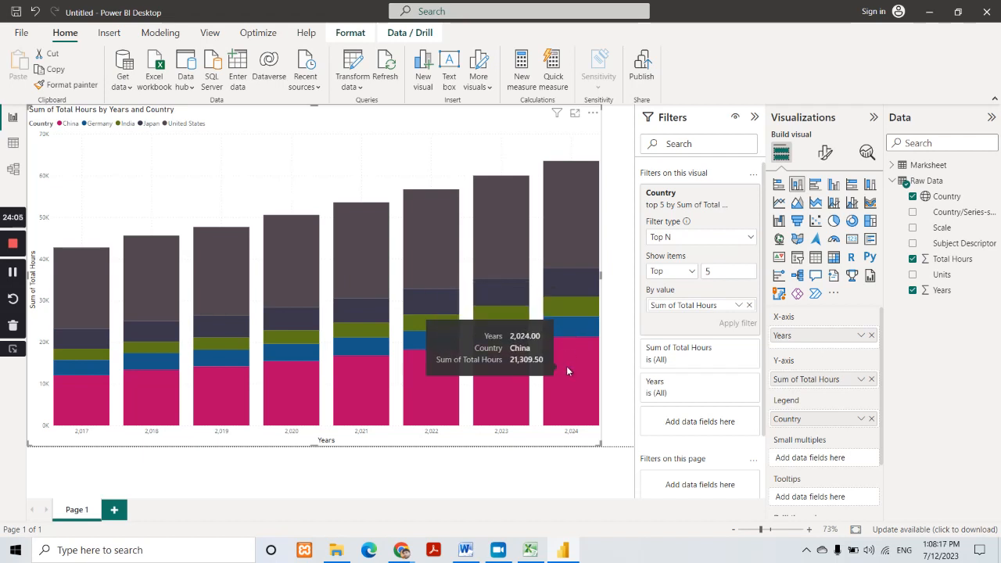
pyautogui.click(753, 119)
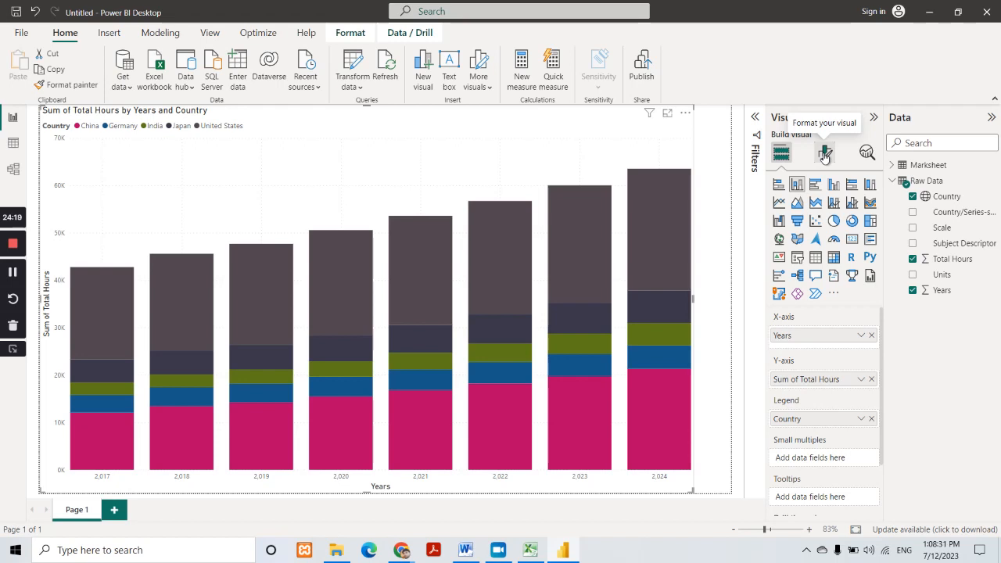
# Step: Outline the visual-formatting control and the X-axis area on a temporary screen capture of the Visualizations pane, and discard the capture
pyautogui.click(806, 551)
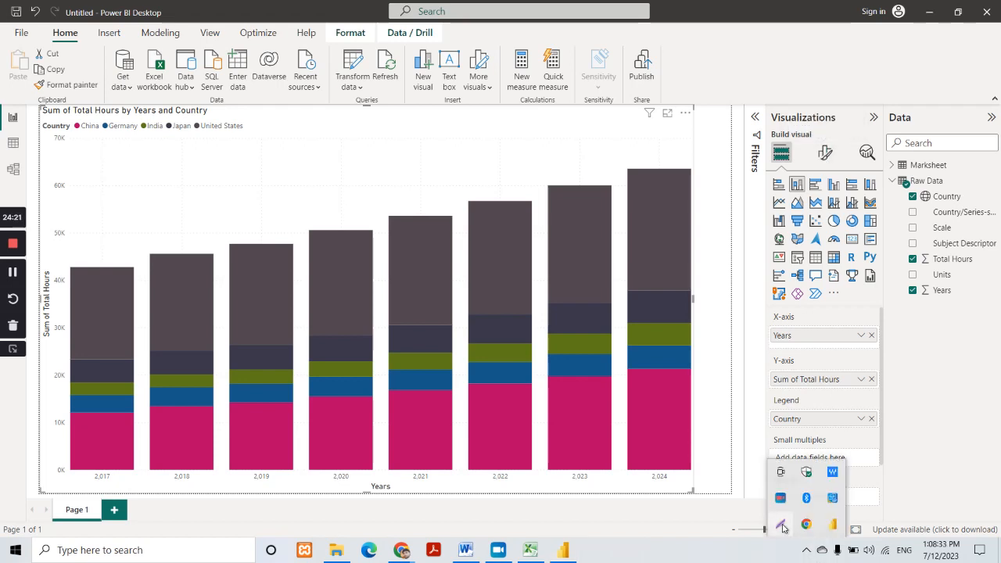
pyautogui.click(782, 526)
pyautogui.moveTo(765, 115)
pyautogui.mouseDown()
pyautogui.moveTo(891, 359)
pyautogui.moveTo(881, 369)
pyautogui.mouseUp()
pyautogui.moveTo(810, 138); pyautogui.dragTo(837, 165)
pyautogui.moveTo(802, 307)
pyautogui.mouseDown()
pyautogui.moveTo(860, 336)
pyautogui.moveTo(844, 328)
pyautogui.mouseUp()
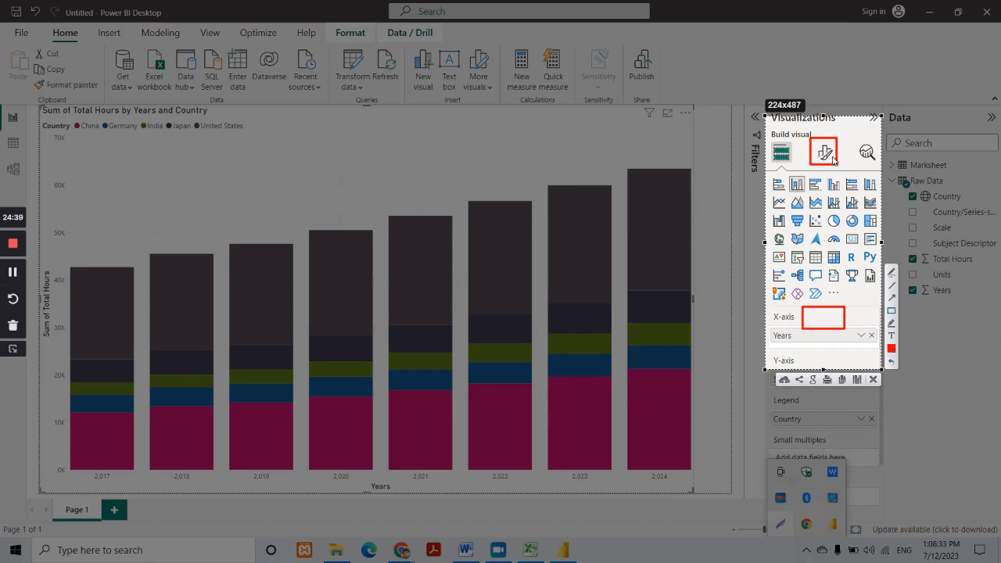
pyautogui.press('Escape')
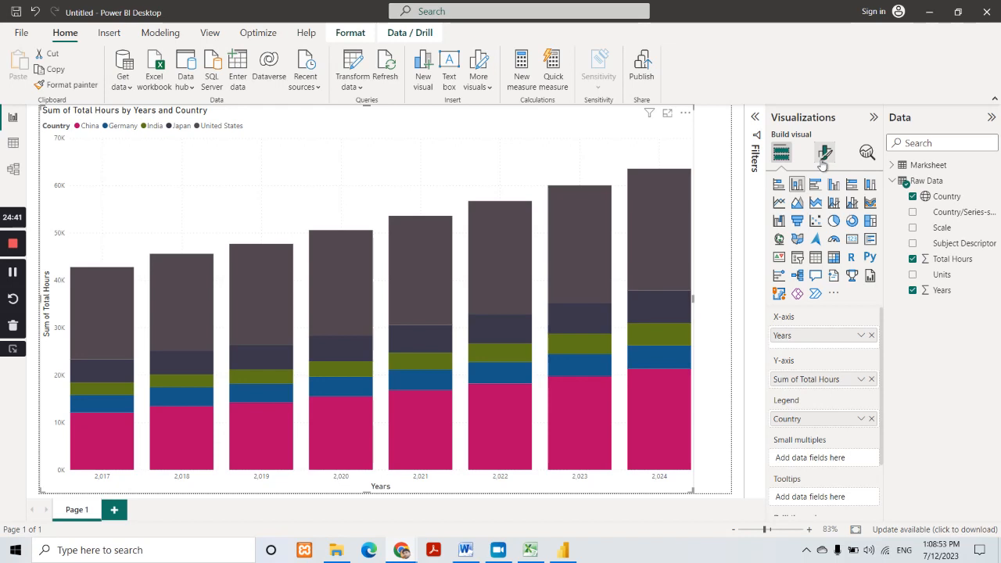
# Step: Turn on data labels in the stacked column chart's visual formatting
pyautogui.click(823, 156)
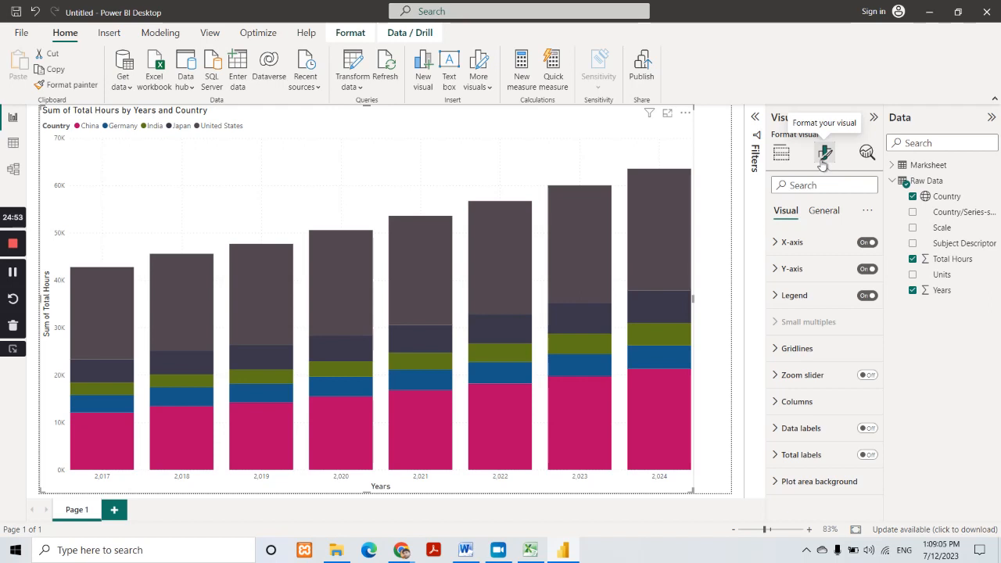
pyautogui.click(869, 429)
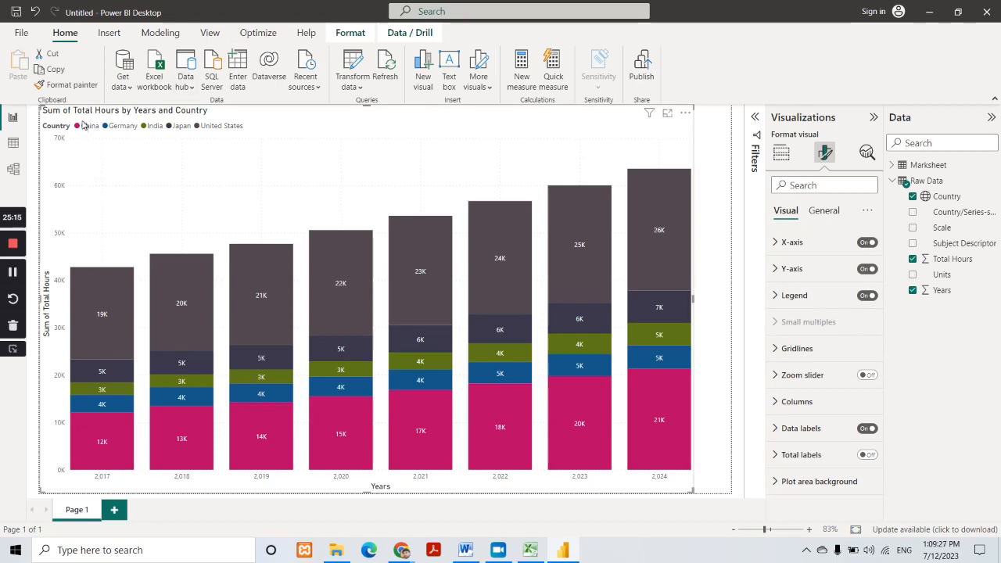
# Step: Frame the chart's Country legend in a temporary screen capture, and close the capture
pyautogui.click(807, 552)
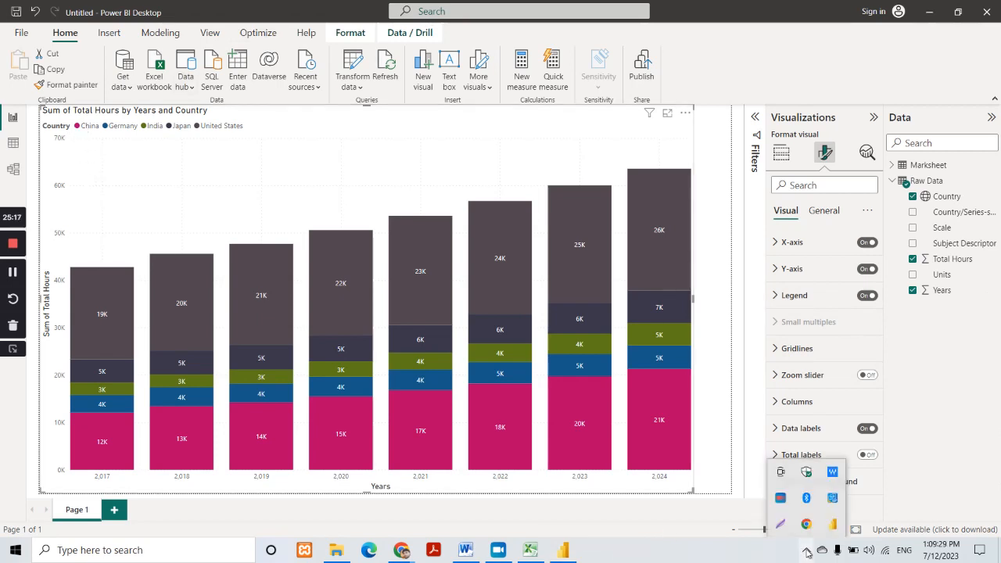
pyautogui.click(780, 524)
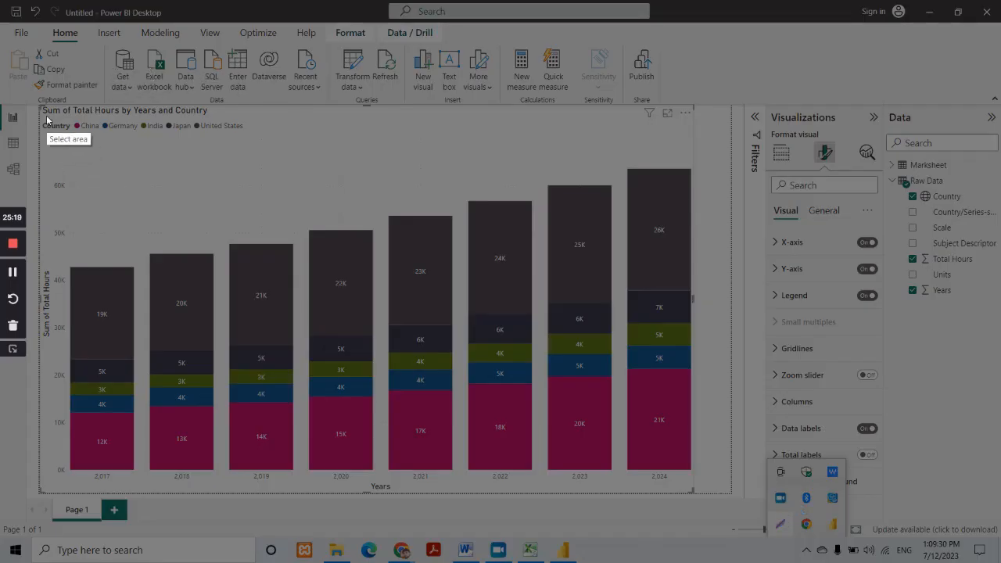
pyautogui.moveTo(40, 115); pyautogui.dragTo(284, 144)
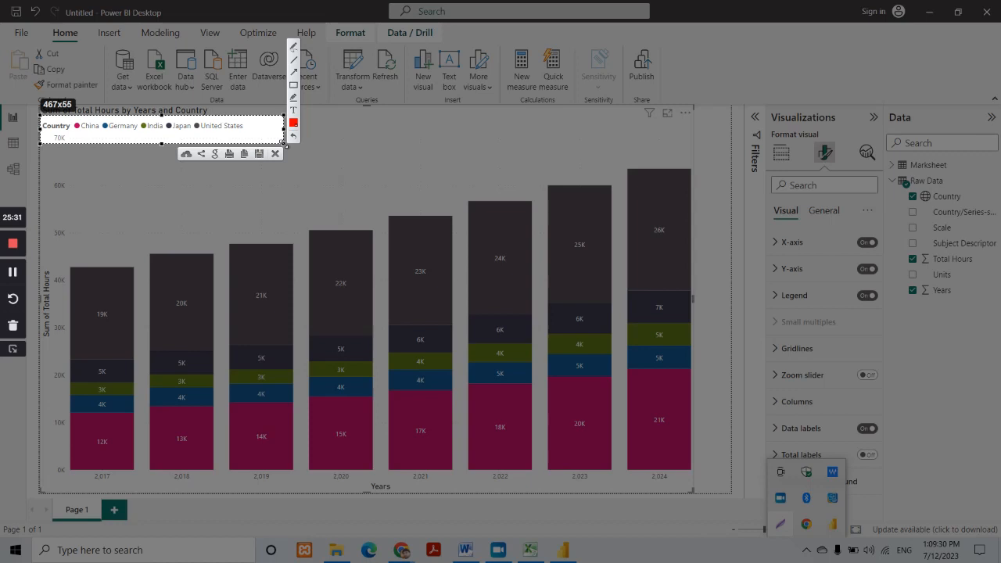
pyautogui.hotkey('ctrl', 'c')
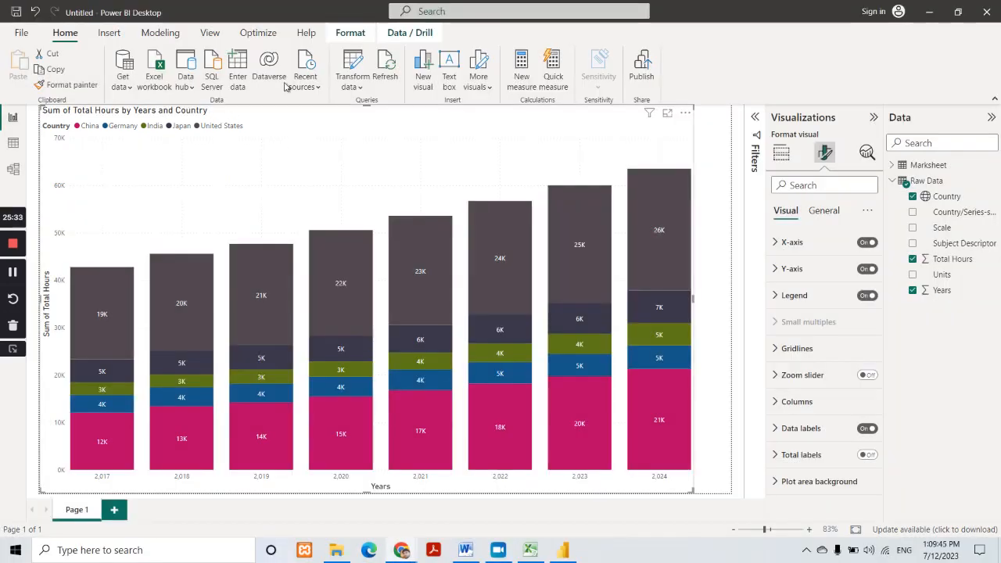
# Step: Set the chart legend's position to Top center
pyautogui.click(776, 298)
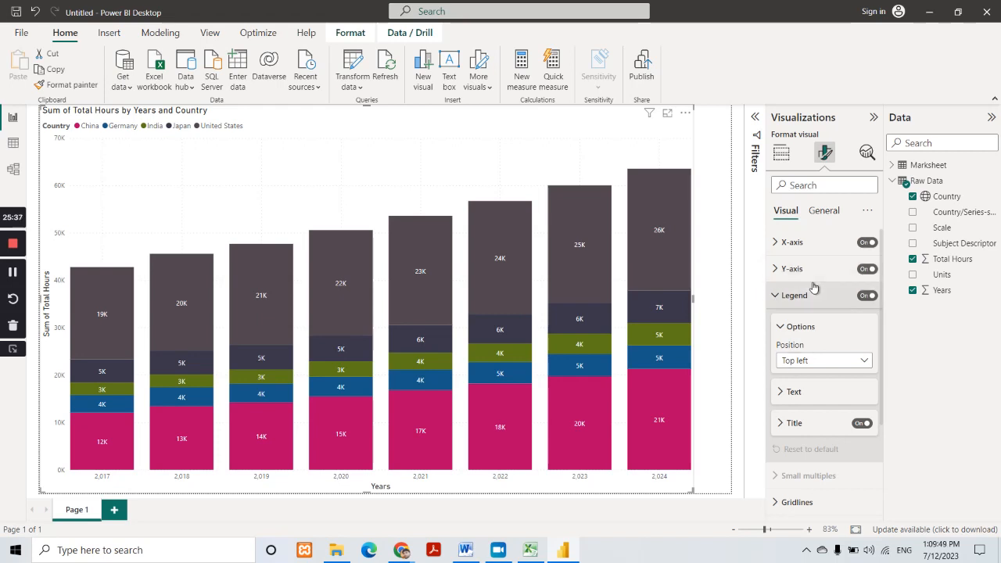
pyautogui.click(817, 365)
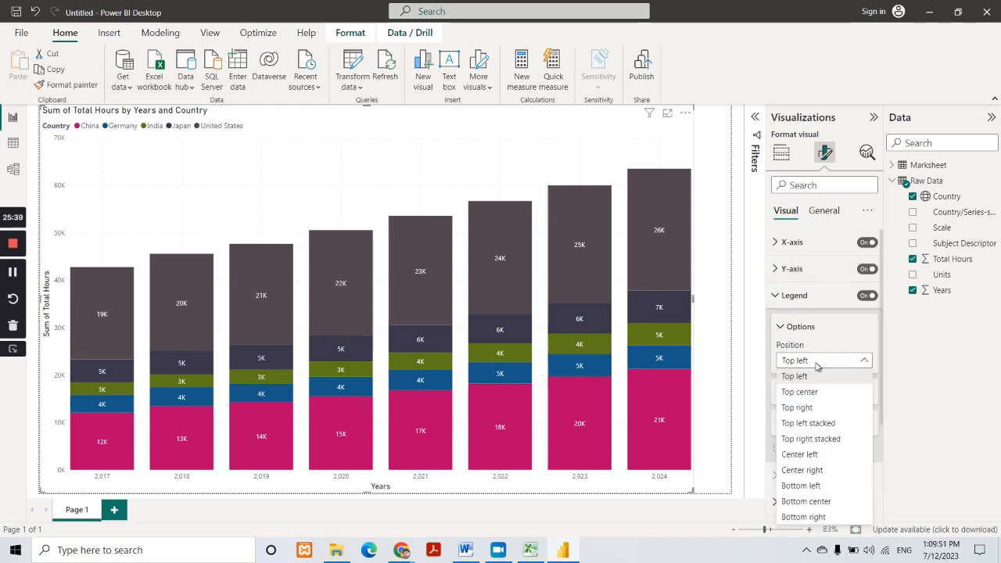
pyautogui.click(821, 392)
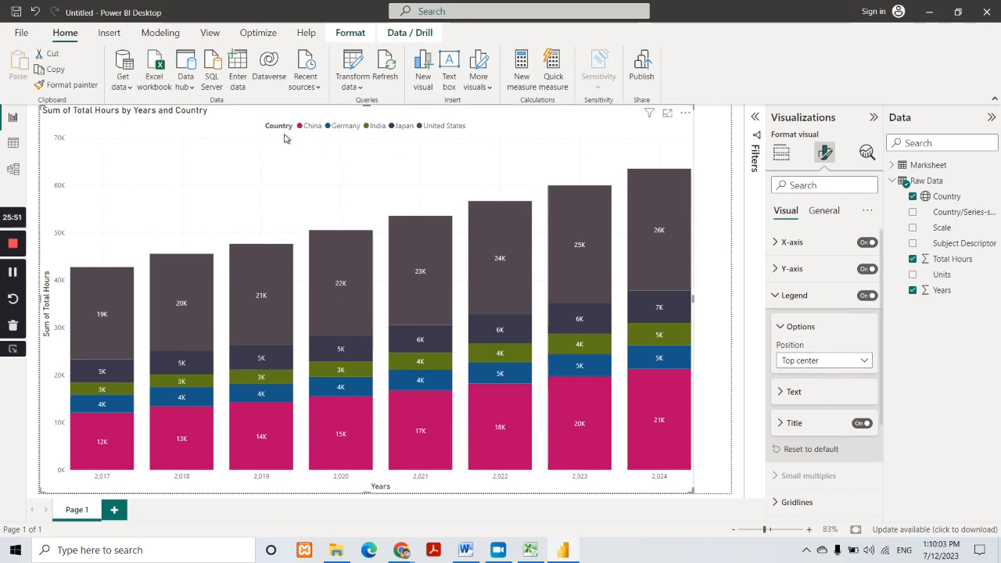
# Step: Try the Top right position for the legend and return it to Top center
pyautogui.click(799, 362)
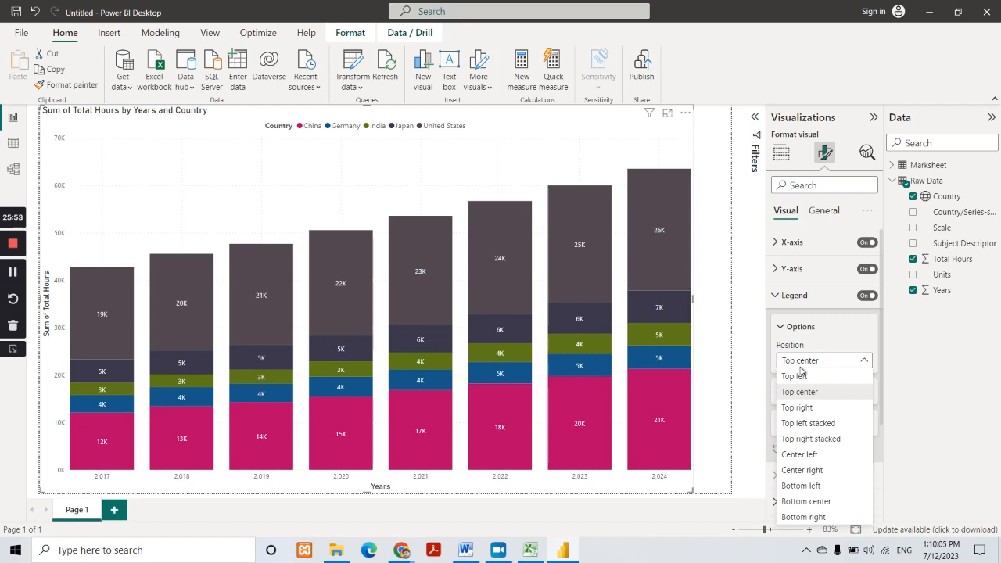
pyautogui.press('Escape')
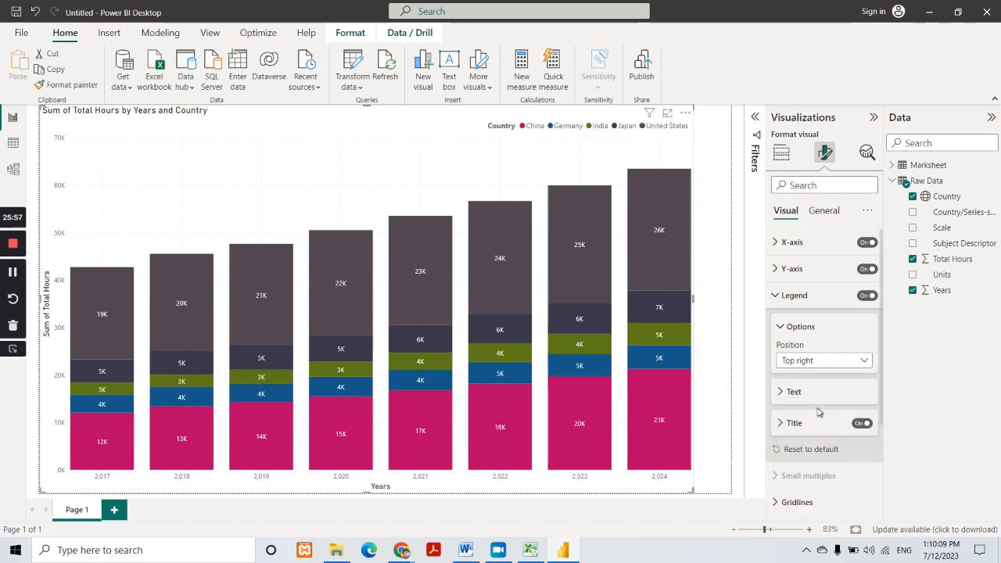
pyautogui.click(809, 360)
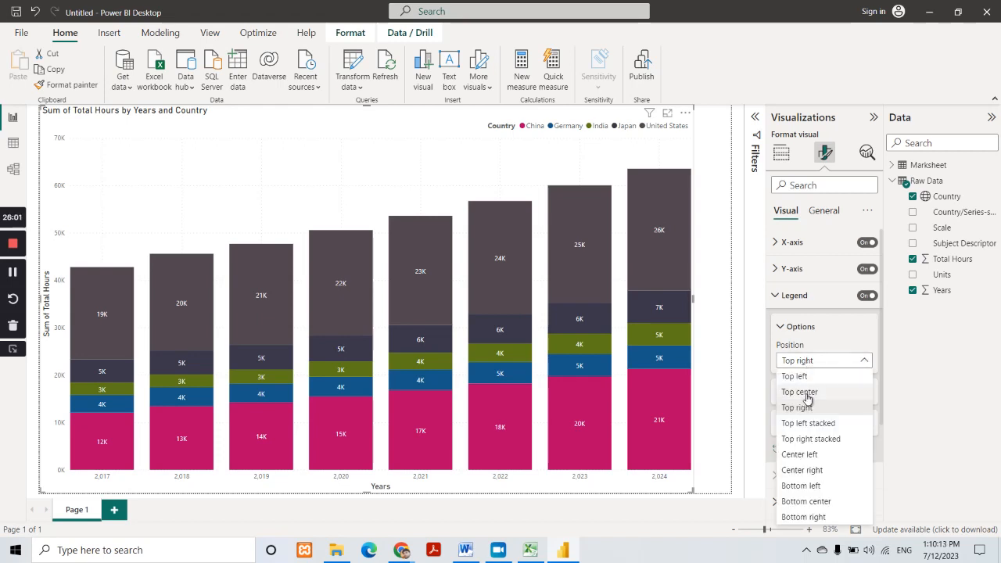
pyautogui.click(806, 394)
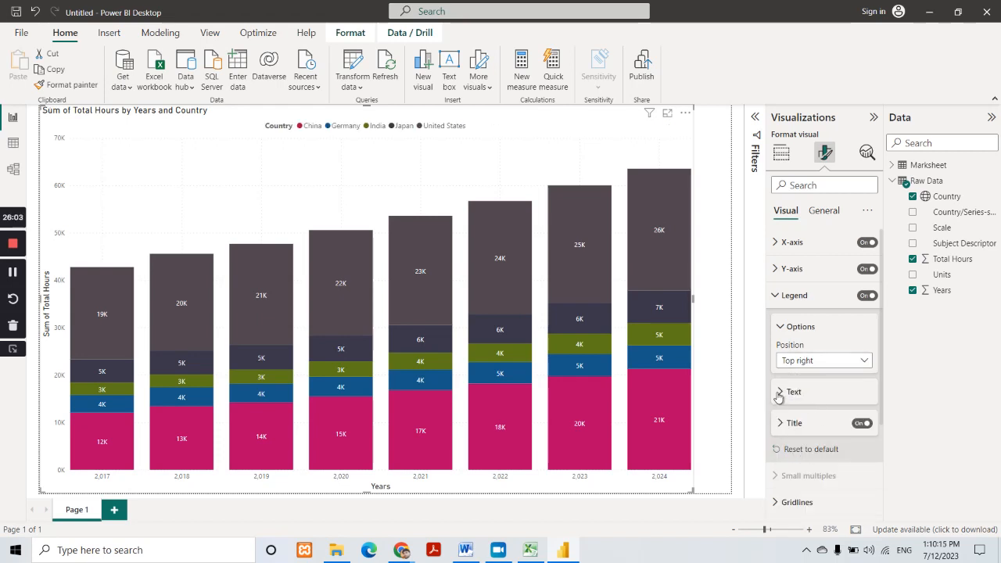
# Step: Format the legend text as bold Times New Roman at size 13
pyautogui.click(779, 392)
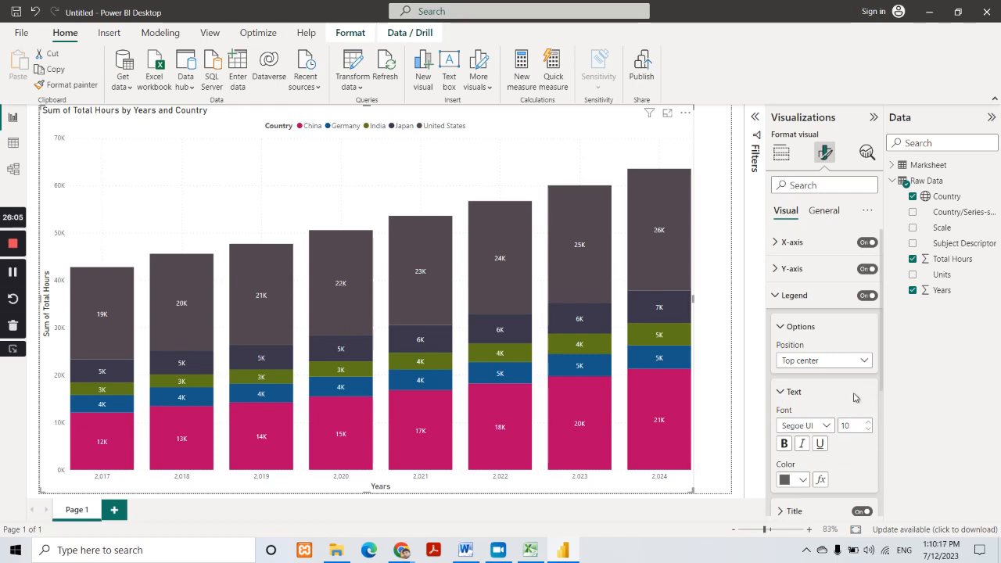
pyautogui.scroll(-1, 853, 398)
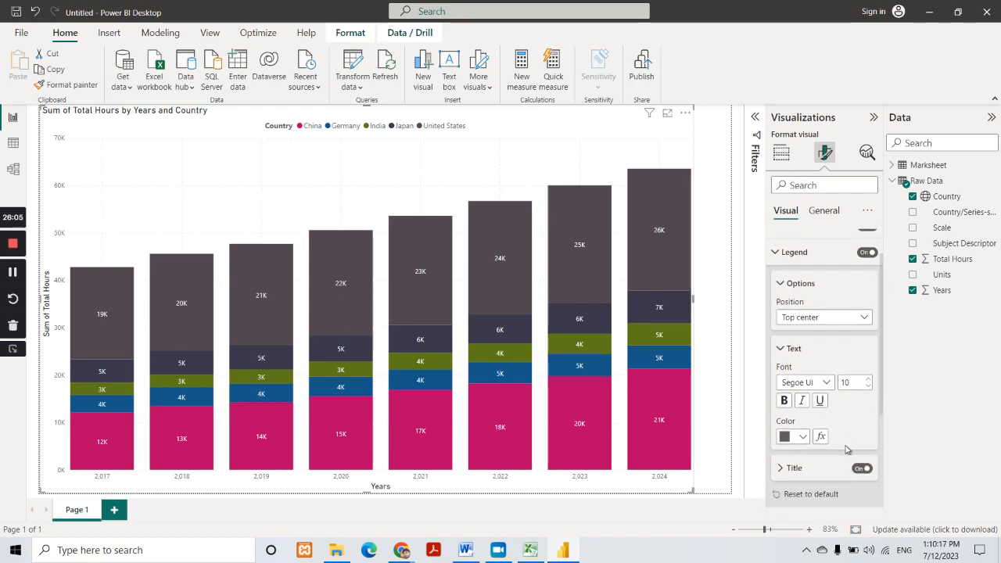
pyautogui.click(826, 382)
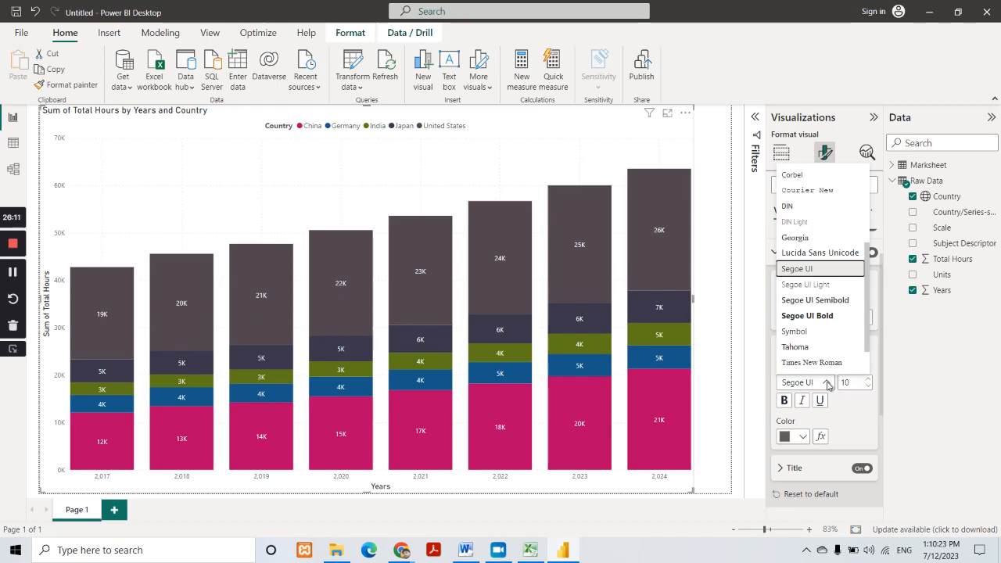
pyautogui.scroll(5, 821, 337)
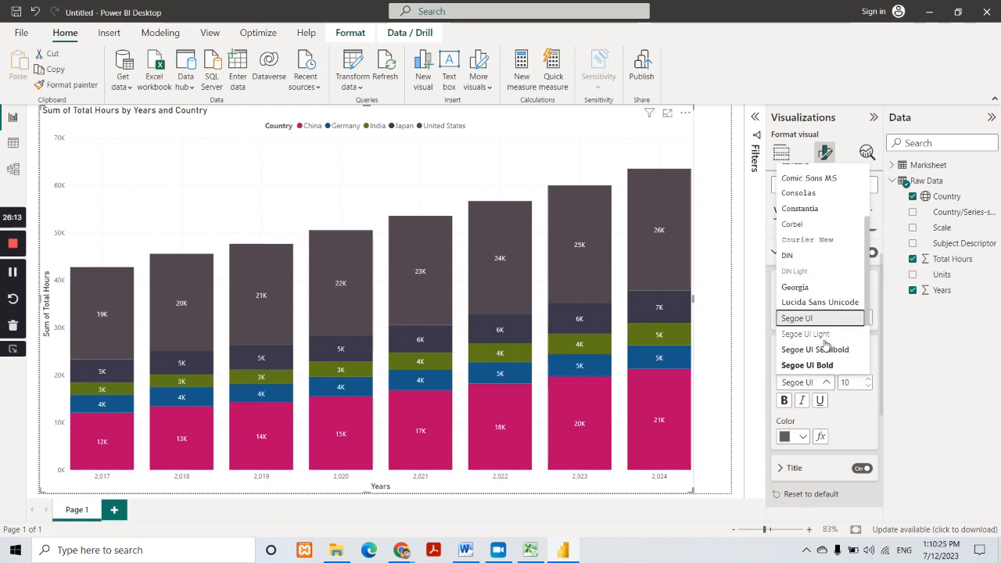
pyautogui.scroll(-5, 819, 312)
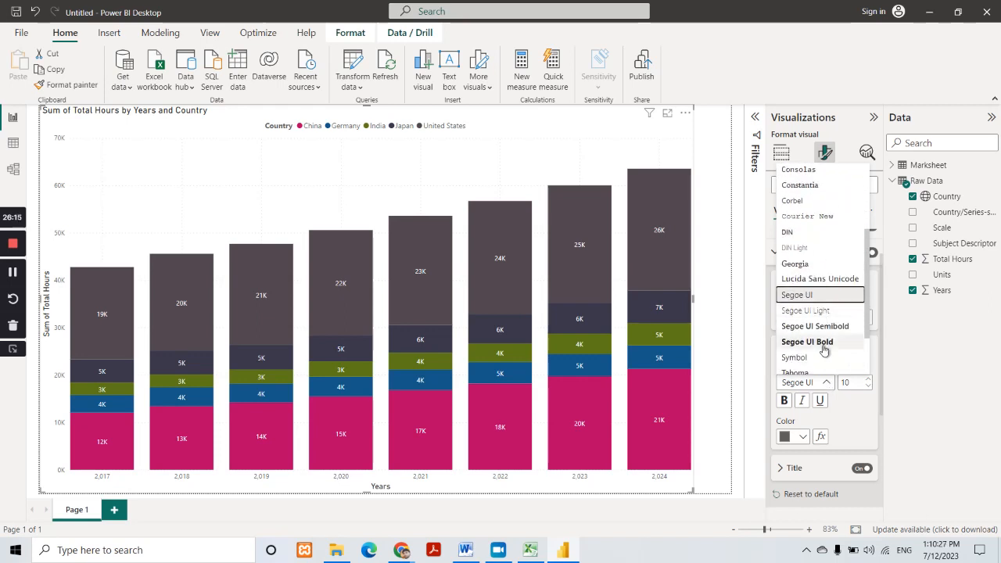
pyautogui.scroll(-1, 822, 320)
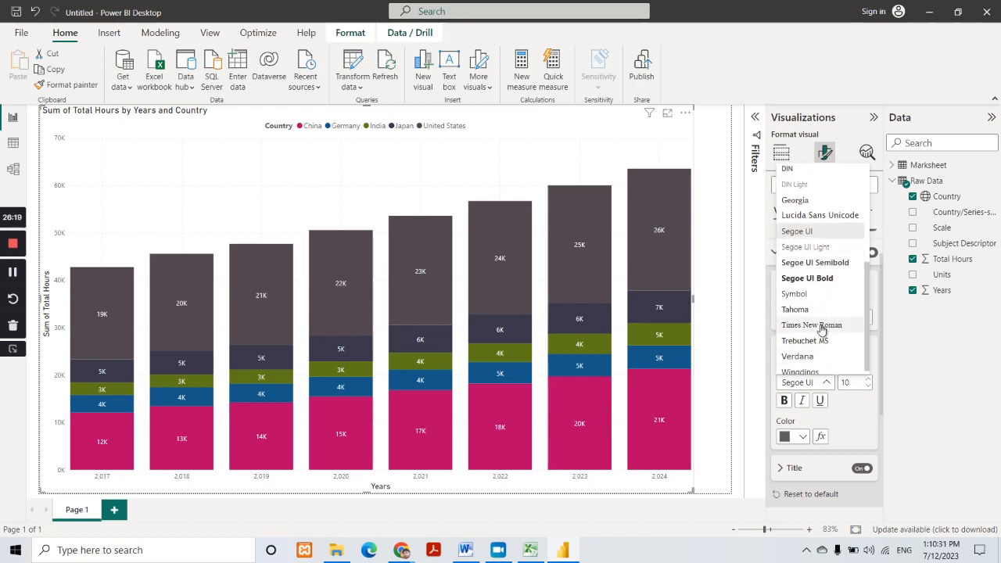
pyautogui.click(820, 326)
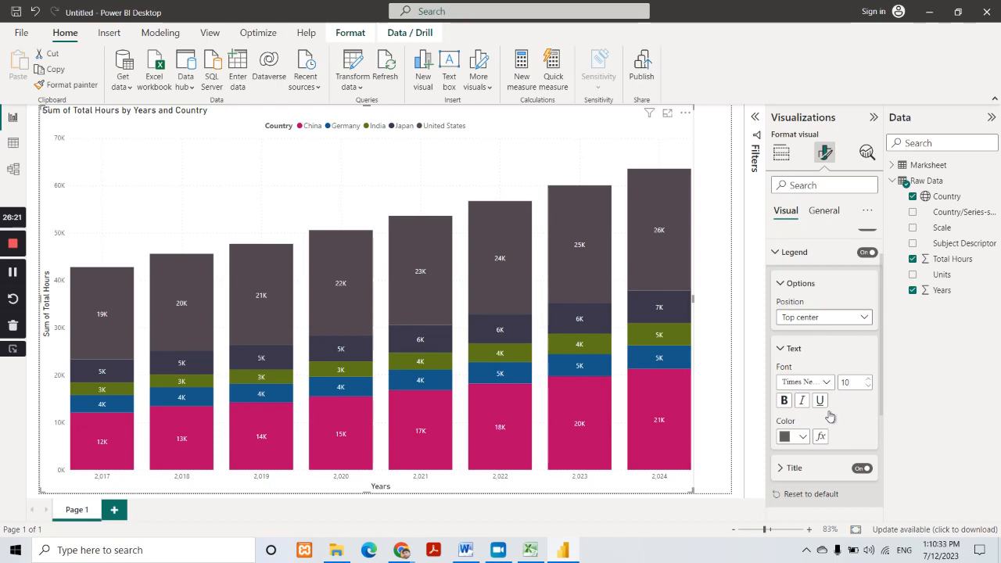
pyautogui.click(783, 400)
pyautogui.click(867, 378)
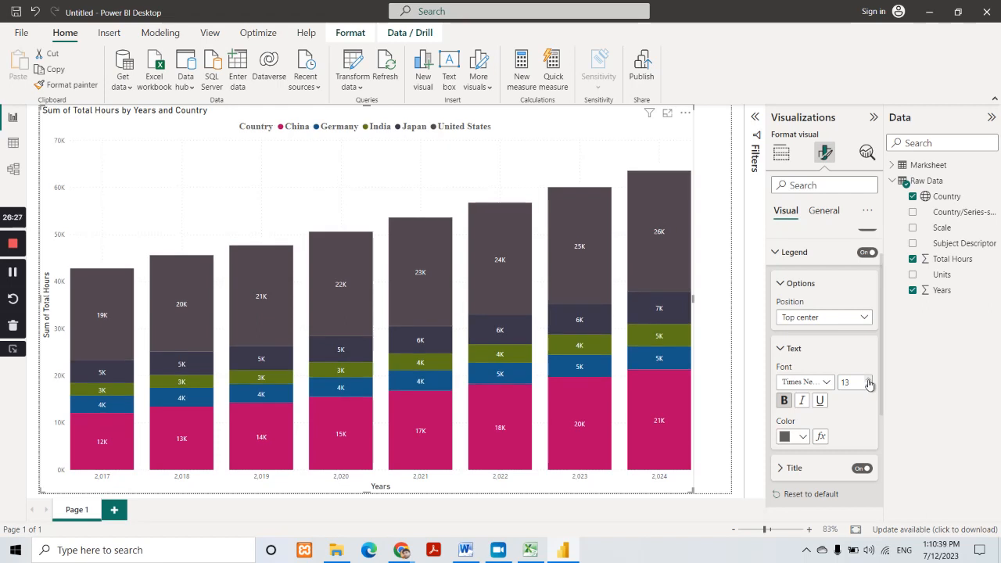
# Step: Increase the legend text size to 14 and keep its current color
pyautogui.click(868, 380)
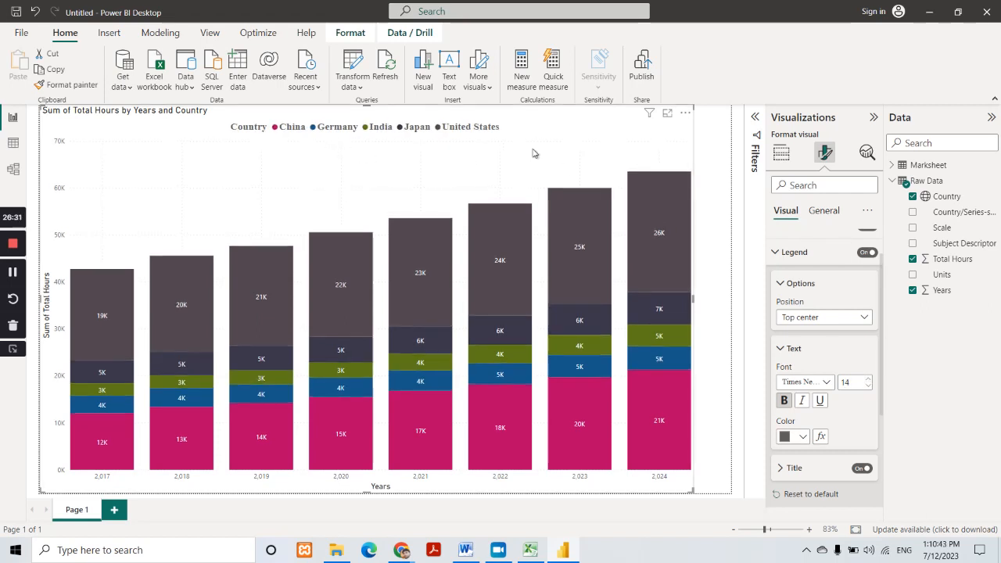
pyautogui.click(805, 438)
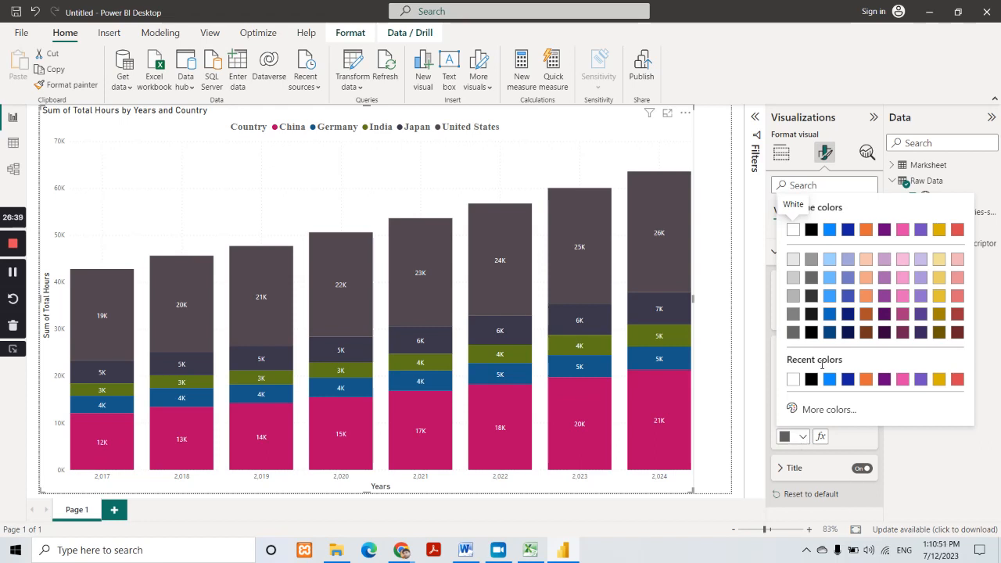
pyautogui.click(849, 443)
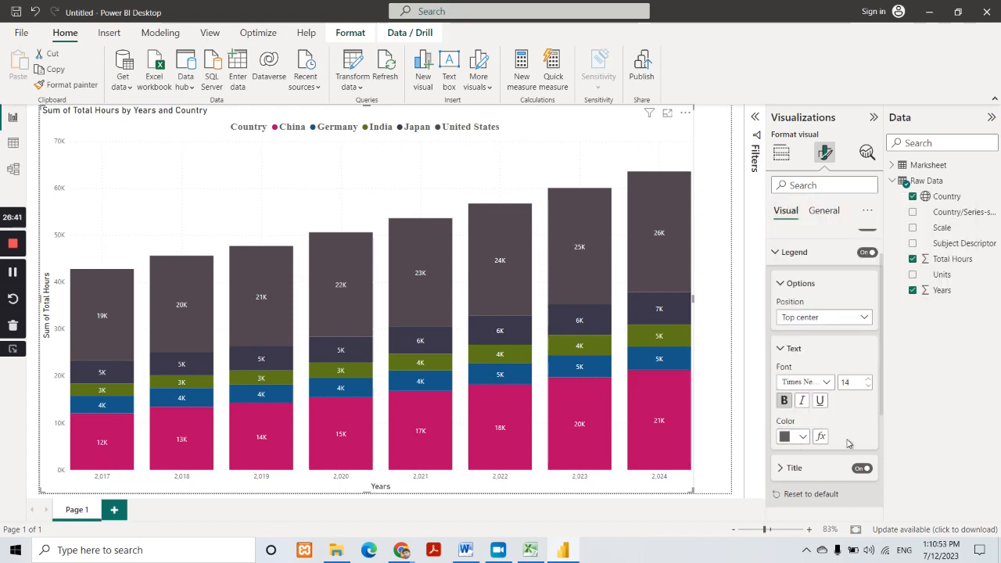
pyautogui.click(780, 351)
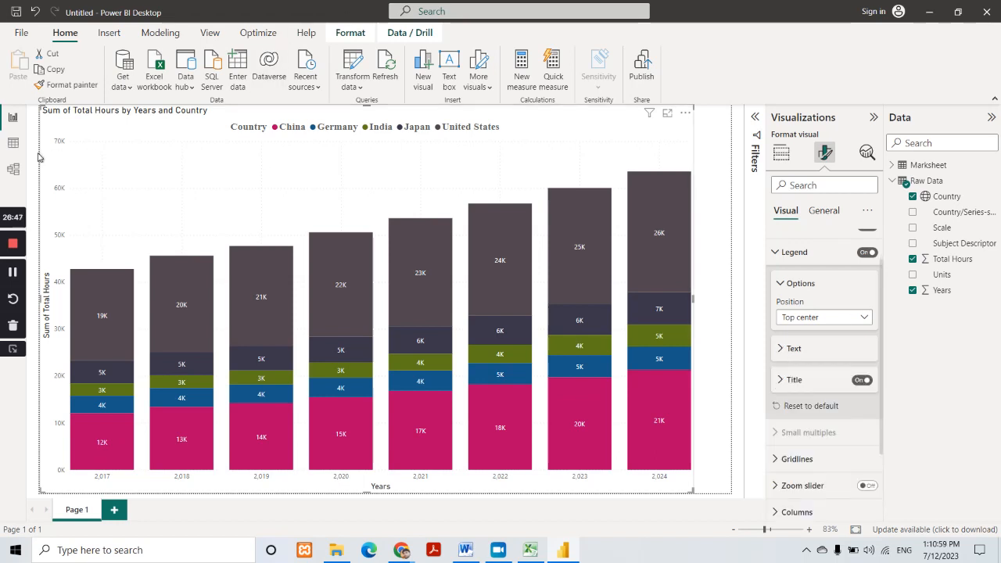
# Step: Try hiding the legend title, and turn it back on
pyautogui.click(780, 381)
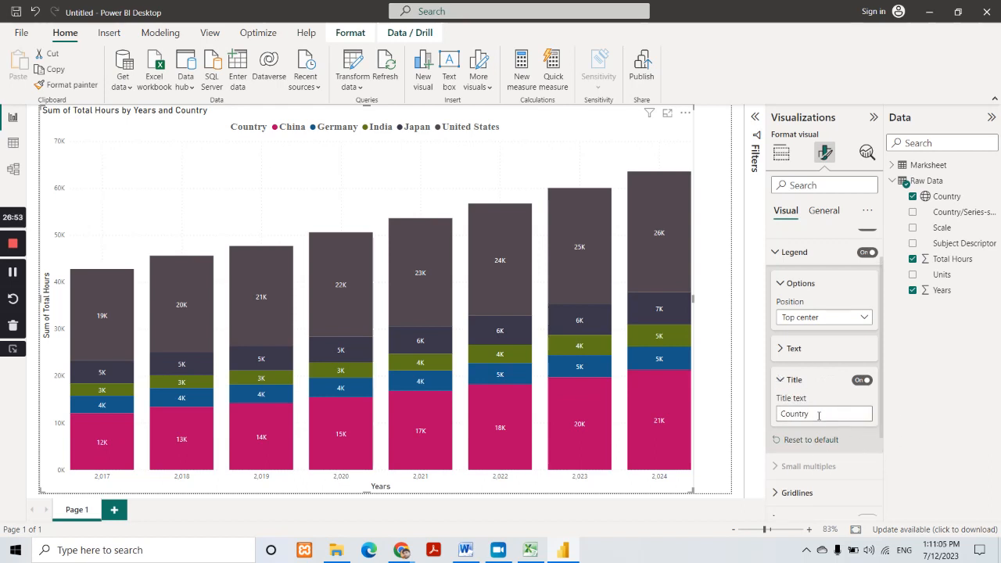
pyautogui.scroll(-2, 828, 413)
pyautogui.scroll(1, 826, 415)
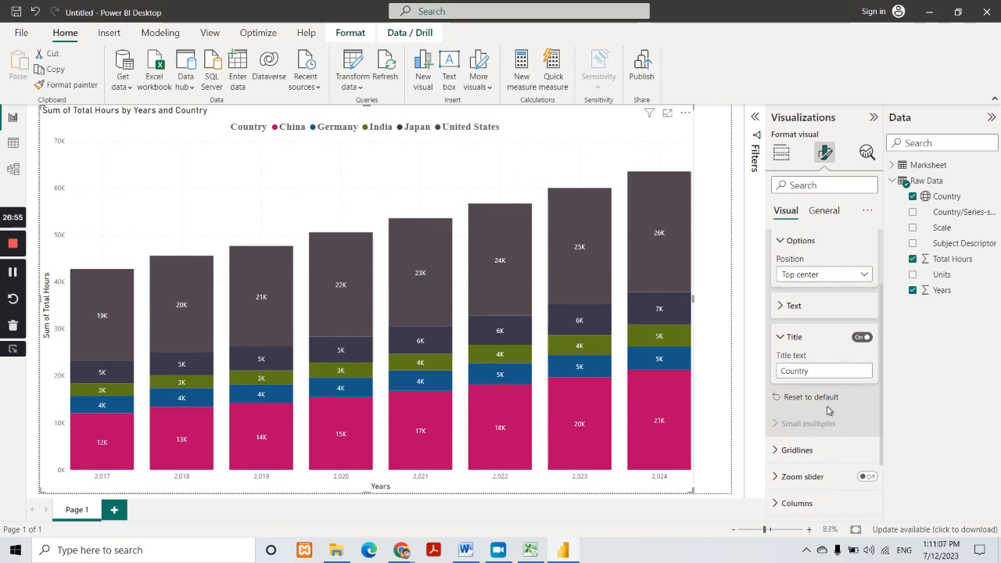
pyautogui.click(857, 339)
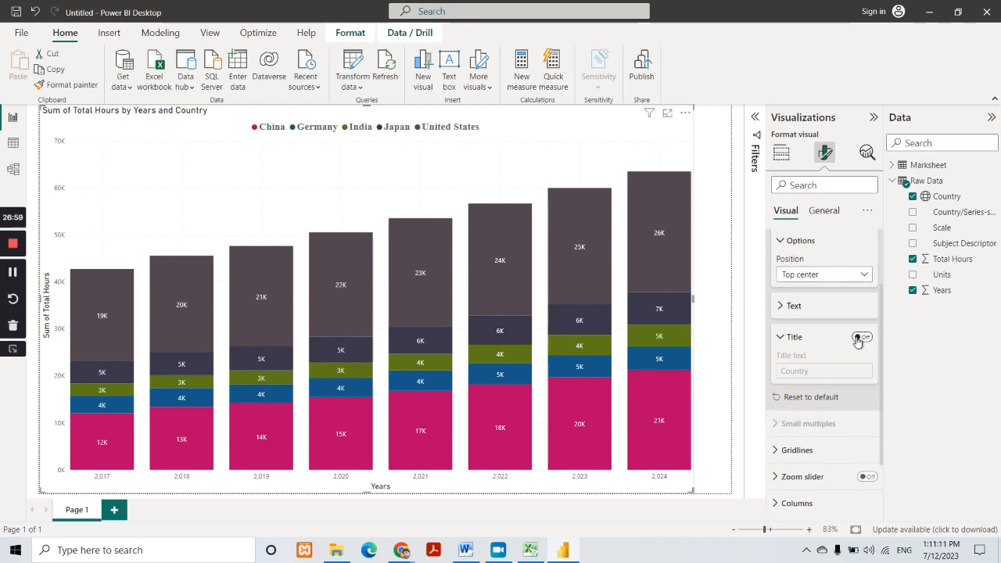
pyautogui.click(857, 340)
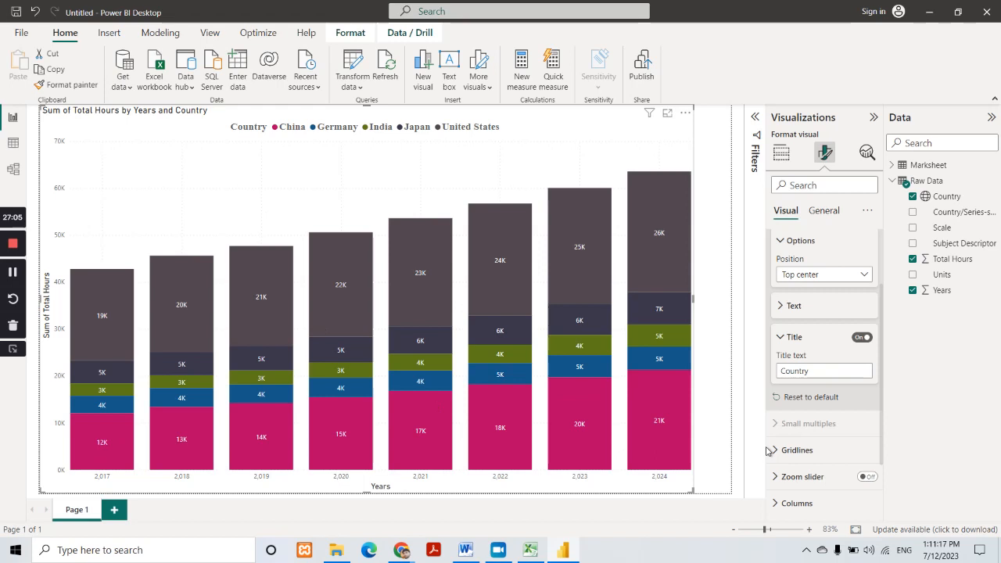
# Step: Change the legend title text to "All Country" and close the legend settings
pyautogui.click(782, 365)
pyautogui.write('All')
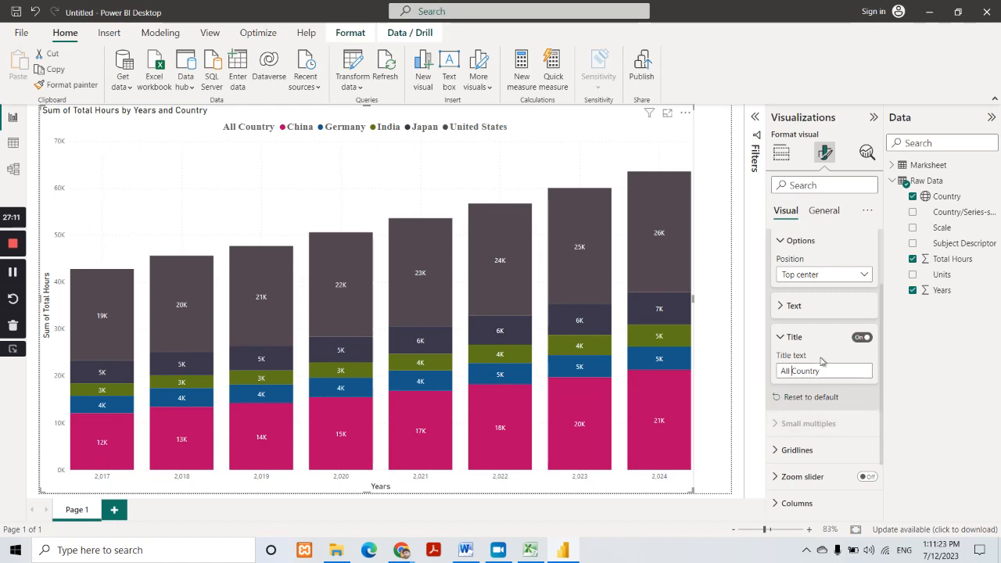
pyautogui.click(784, 342)
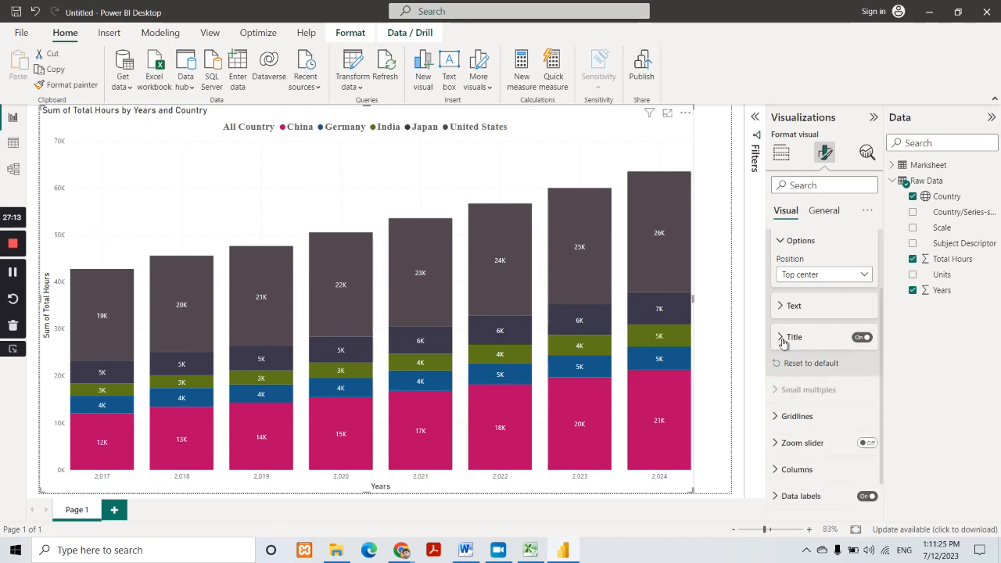
pyautogui.click(781, 241)
pyautogui.scroll(2, 808, 355)
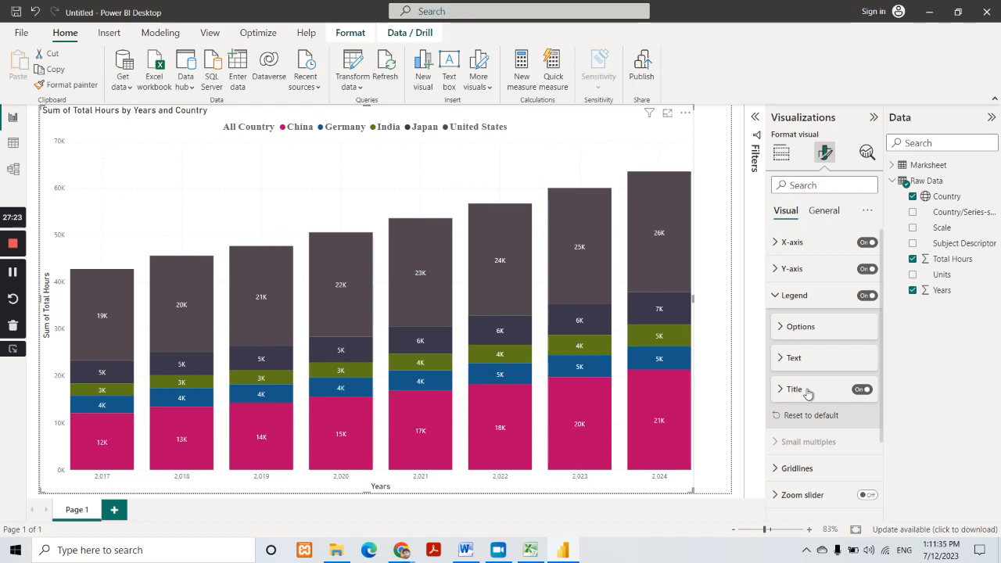
pyautogui.click(778, 296)
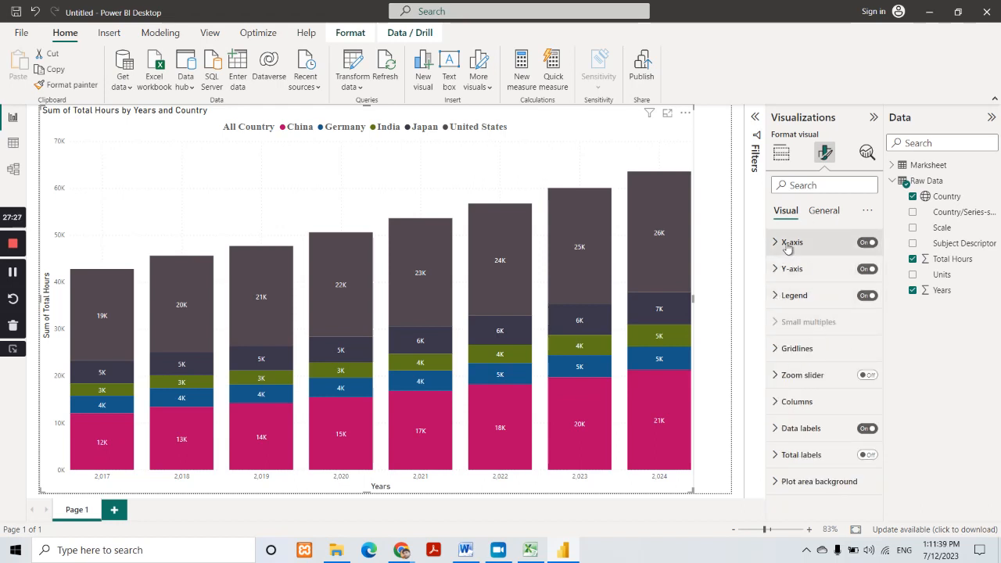
# Step: Review the legend's available position options and the column tooltips without changing the legend
pyautogui.click(775, 298)
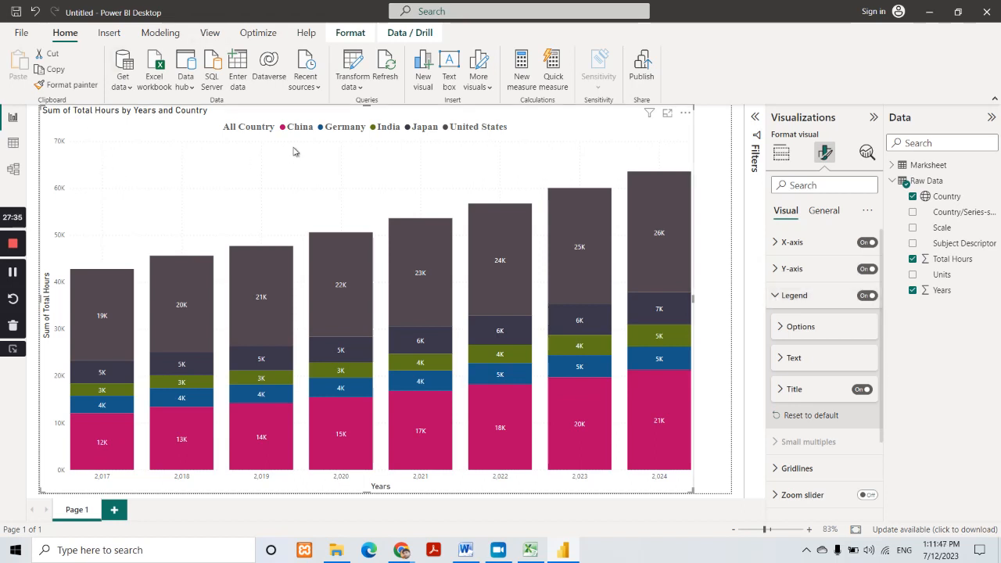
pyautogui.moveTo(649, 259)
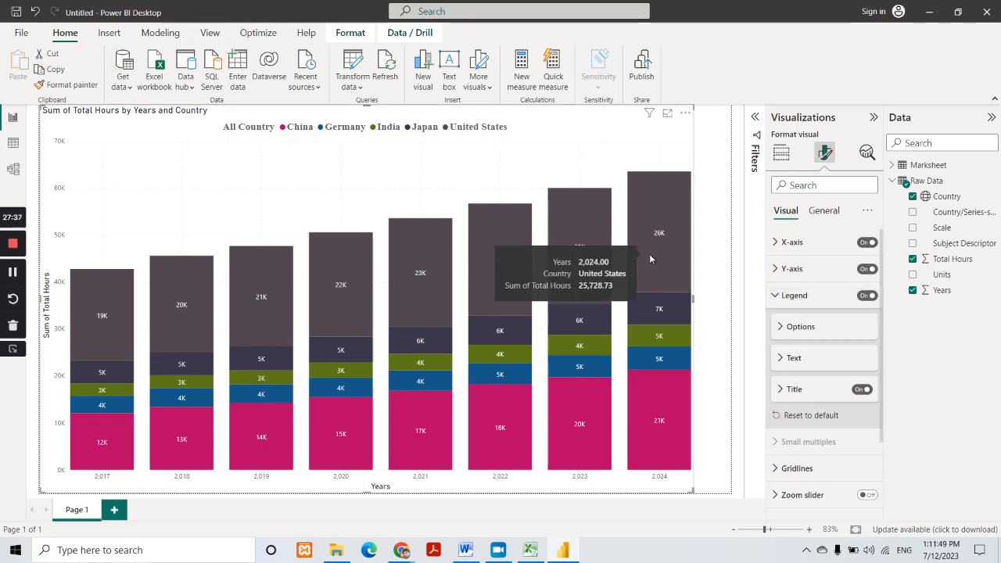
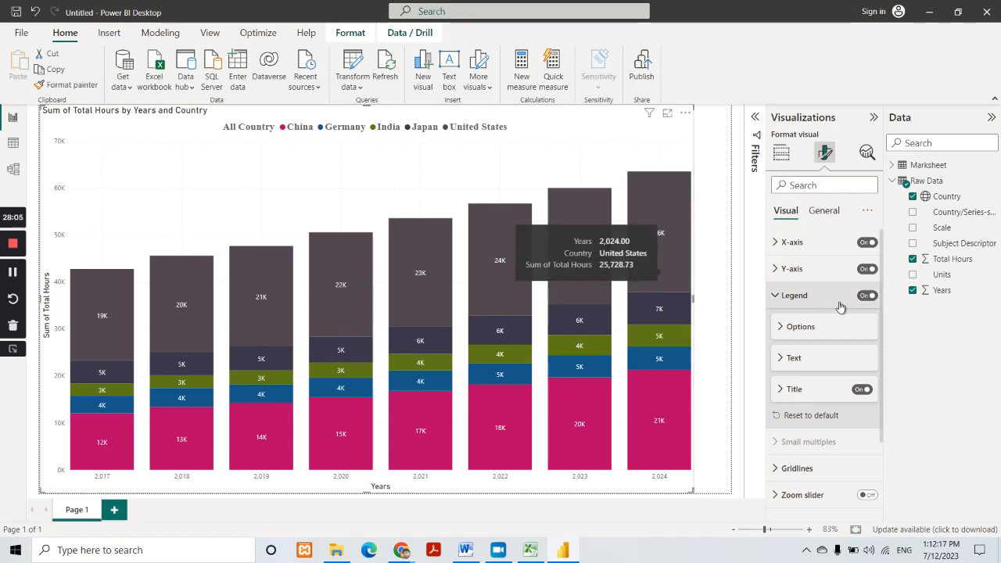
pyautogui.click(798, 326)
pyautogui.click(822, 361)
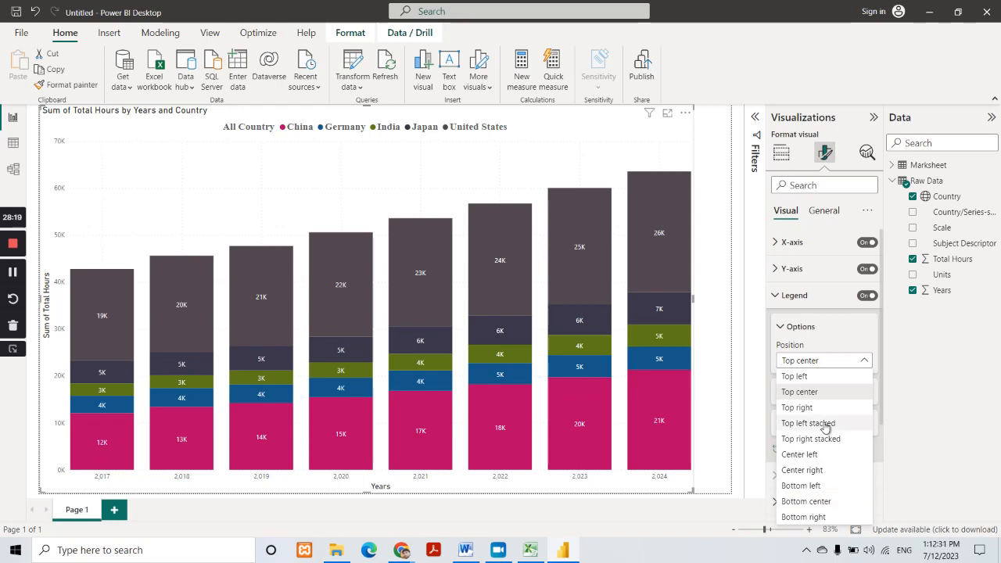
pyautogui.click(779, 330)
pyautogui.click(780, 329)
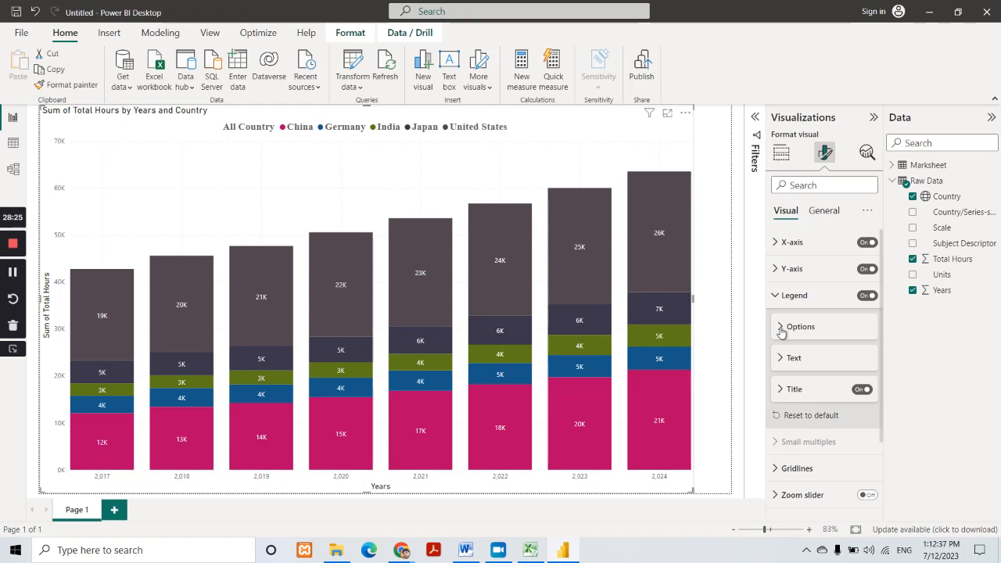
pyautogui.click(774, 295)
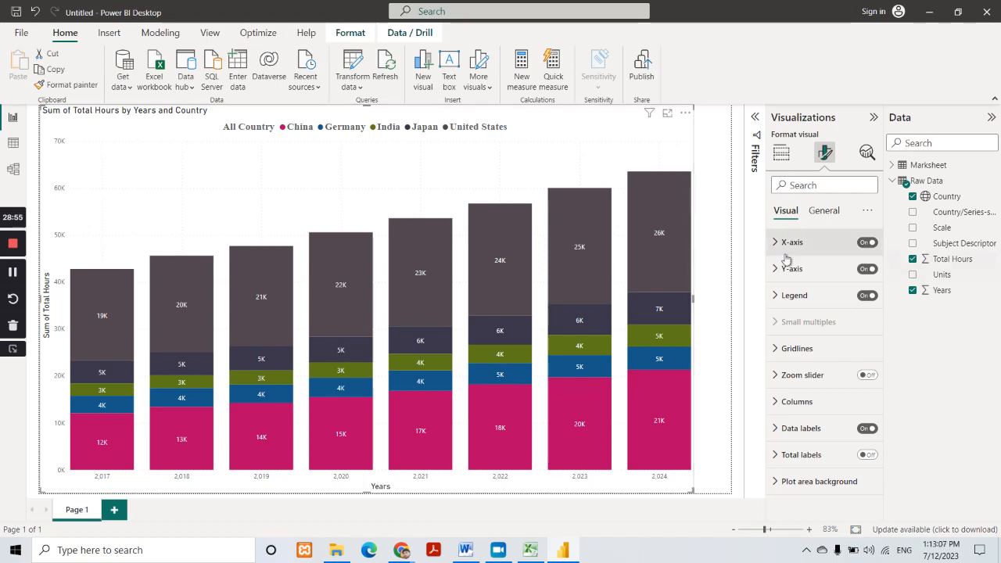
pyautogui.moveTo(477, 427)
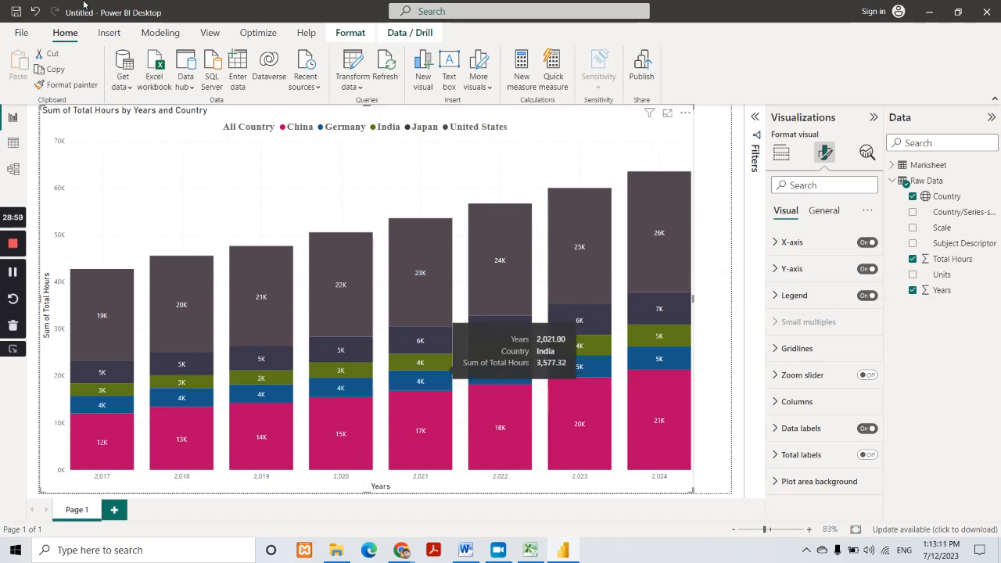
# Step: Turn off the chart's X-axis
pyautogui.click(774, 244)
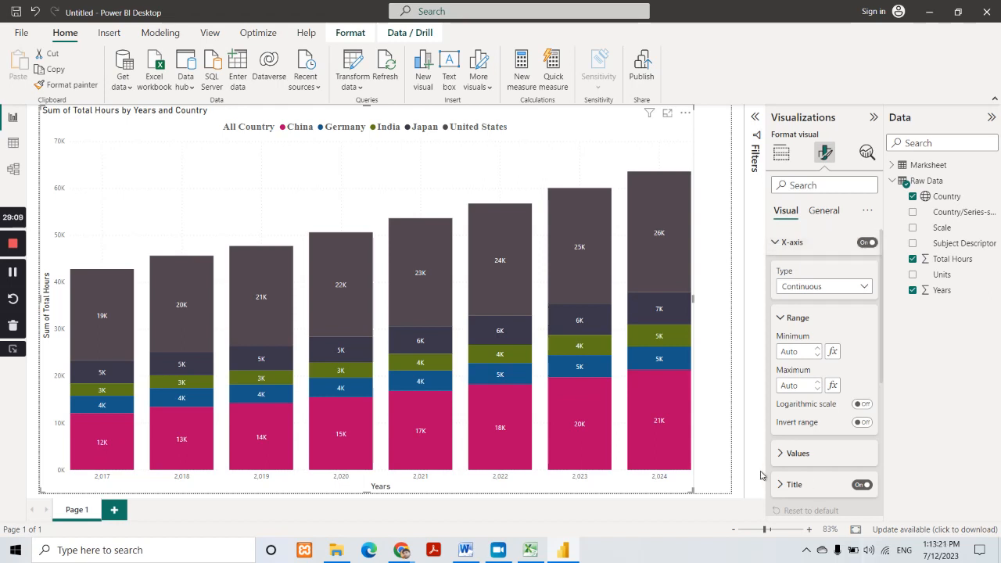
pyautogui.click(866, 242)
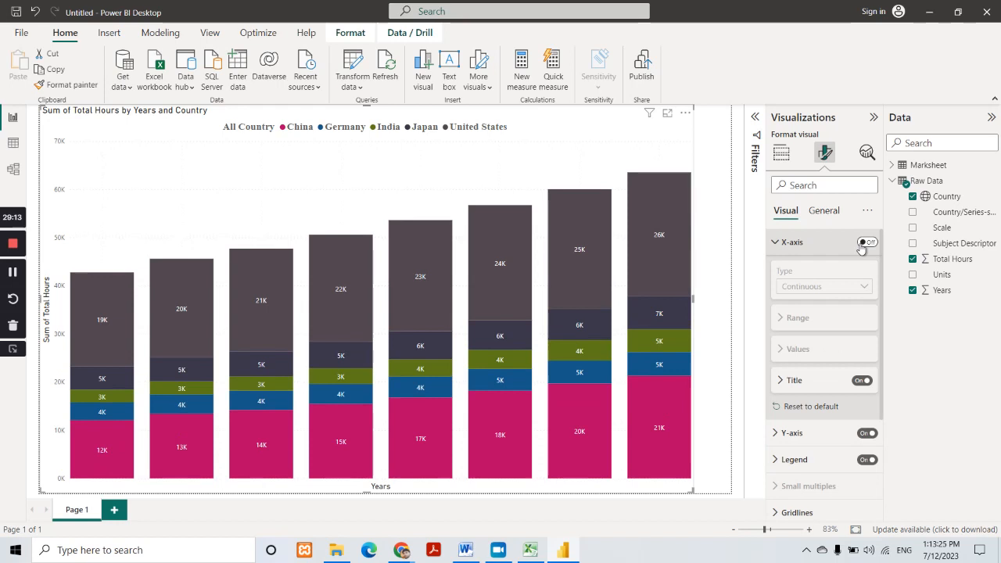
# Step: Frame the X-axis area below the columns in a temporary screen capture, and close the capture
pyautogui.click(806, 549)
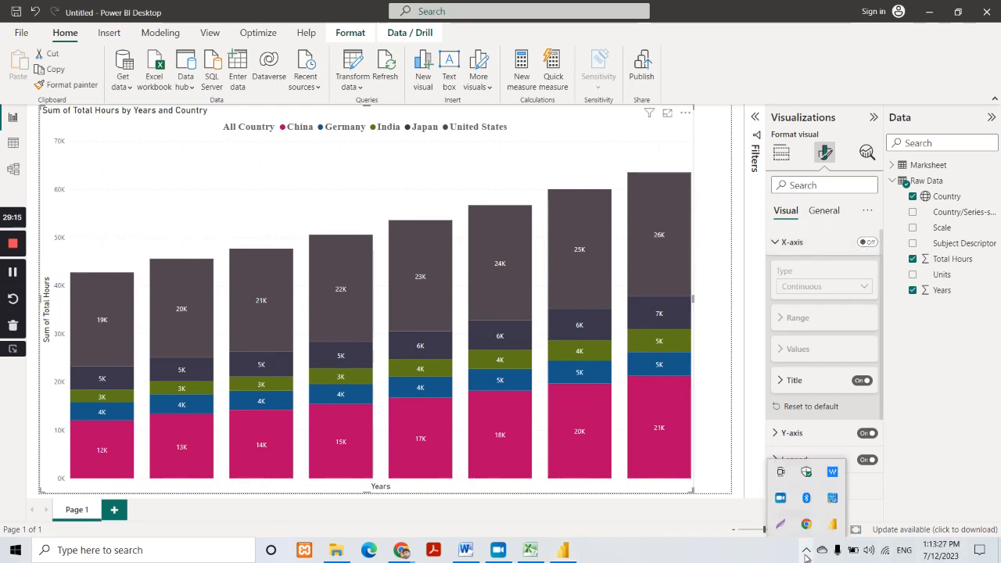
pyautogui.click(780, 526)
pyautogui.moveTo(43, 462)
pyautogui.mouseDown()
pyautogui.moveTo(51, 483)
pyautogui.moveTo(96, 493)
pyautogui.moveTo(746, 503)
pyautogui.moveTo(710, 498)
pyautogui.mouseUp()
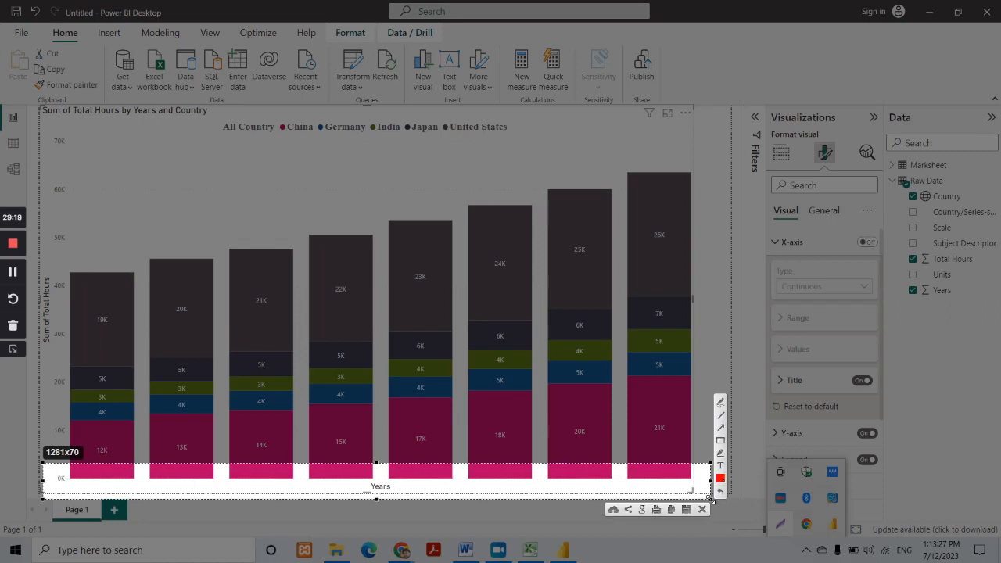
pyautogui.click(719, 440)
pyautogui.moveTo(69, 477); pyautogui.dragTo(689, 493)
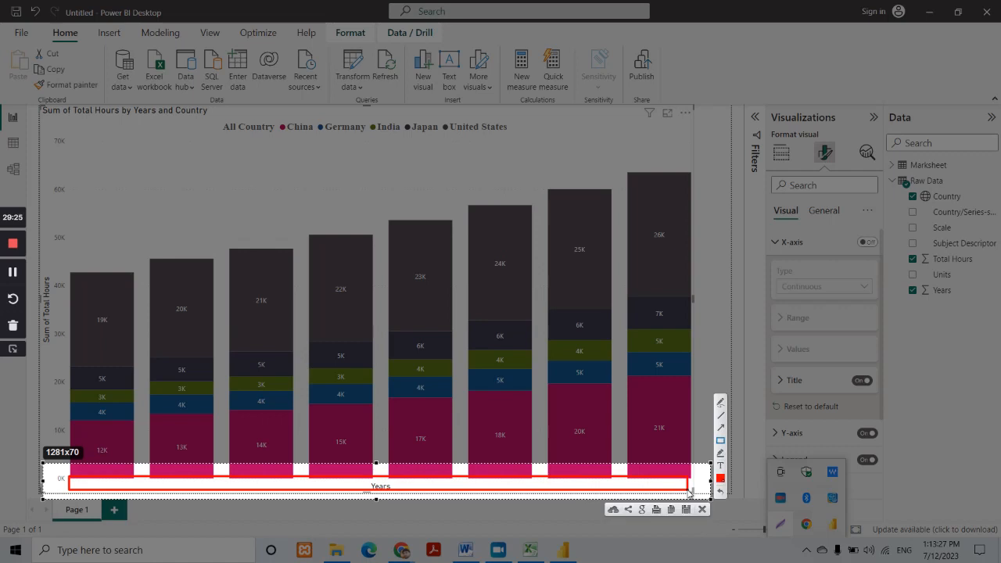
pyautogui.press('Escape')
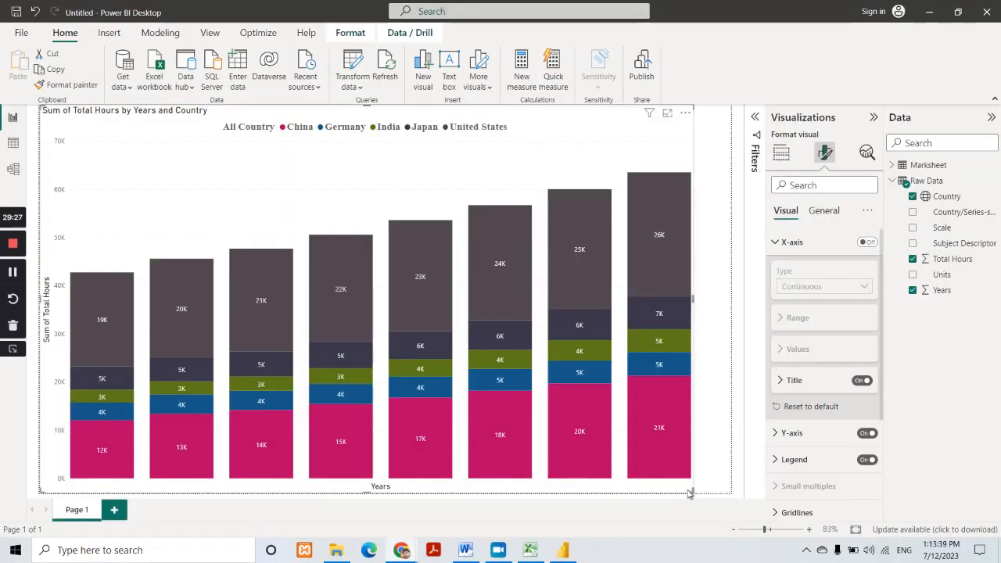
# Step: Turn the X-axis back on, and try the Categorical axis type before returning to Continuous
pyautogui.click(871, 246)
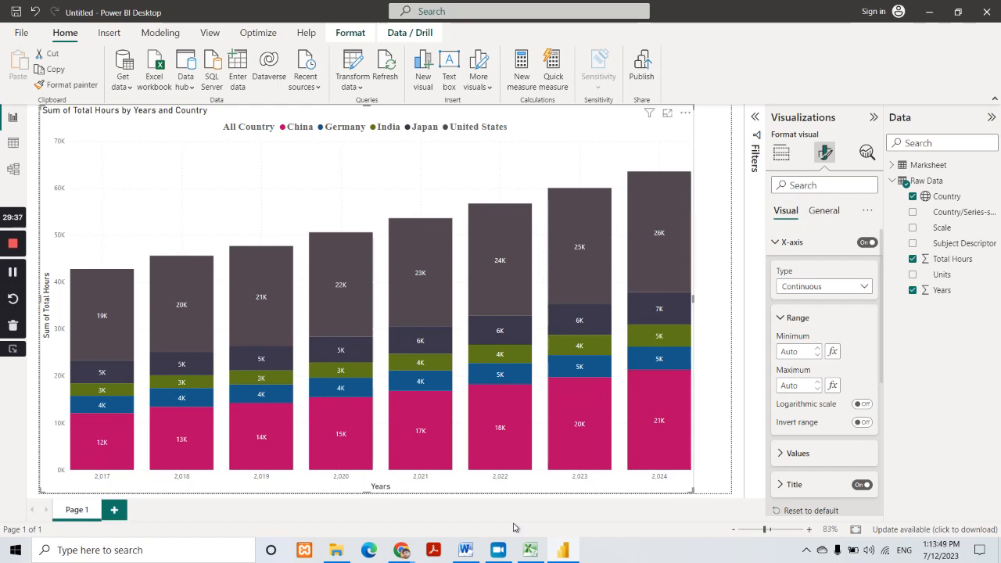
pyautogui.click(829, 289)
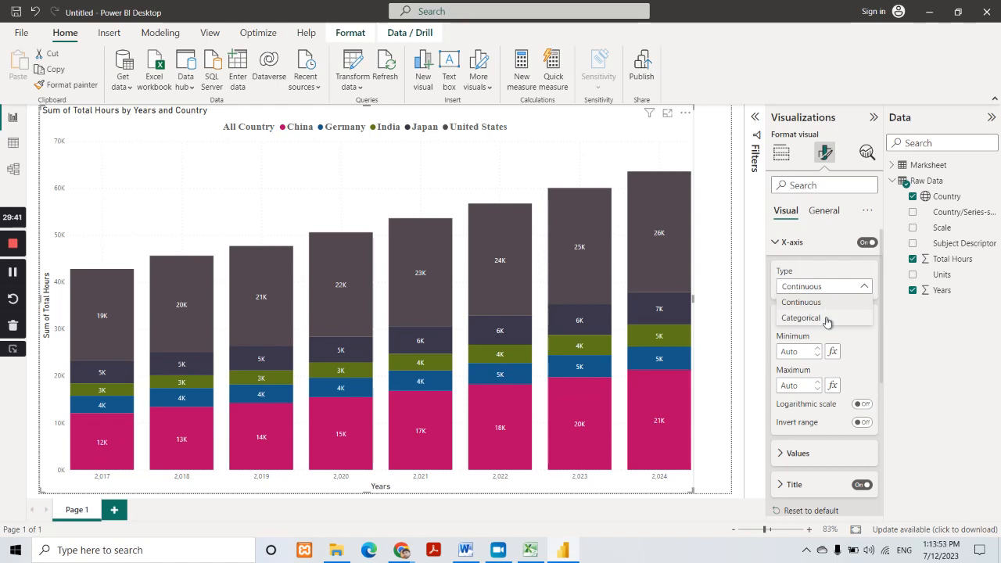
pyautogui.click(827, 320)
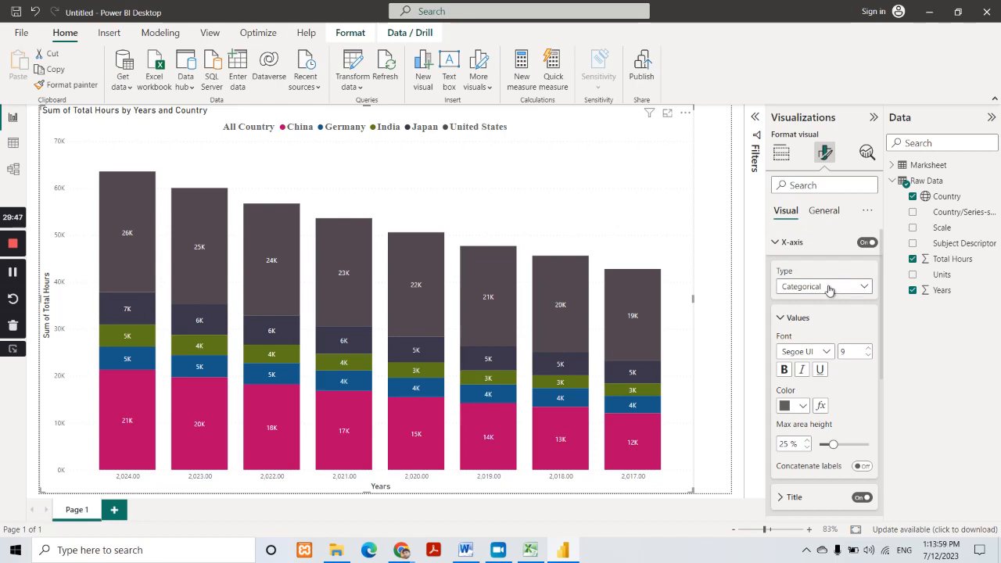
pyautogui.click(827, 286)
pyautogui.click(823, 305)
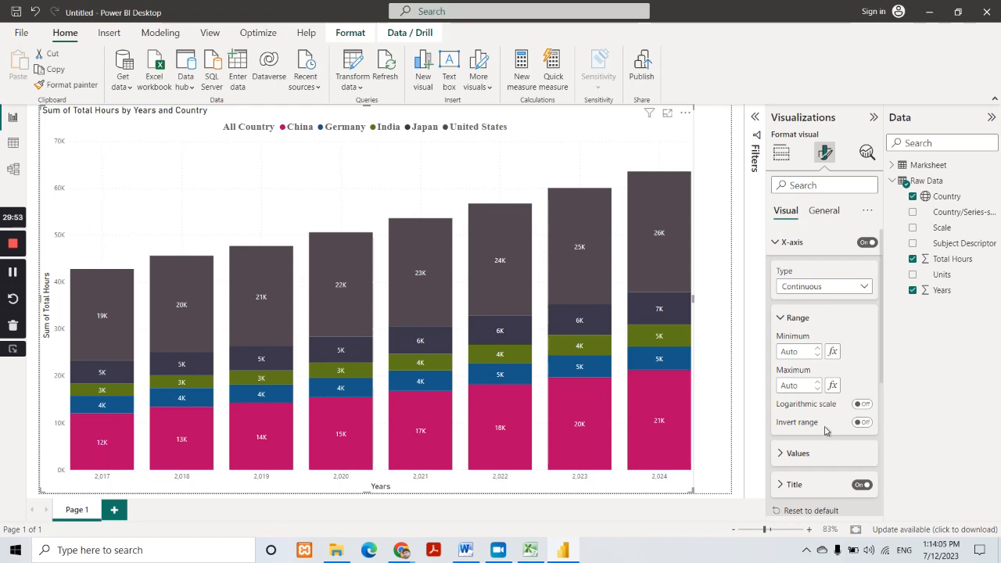
# Step: Try a minimum of 6 for the X-axis range, and clear the value again
pyautogui.click(817, 349)
pyautogui.click(818, 350)
pyautogui.click(818, 349)
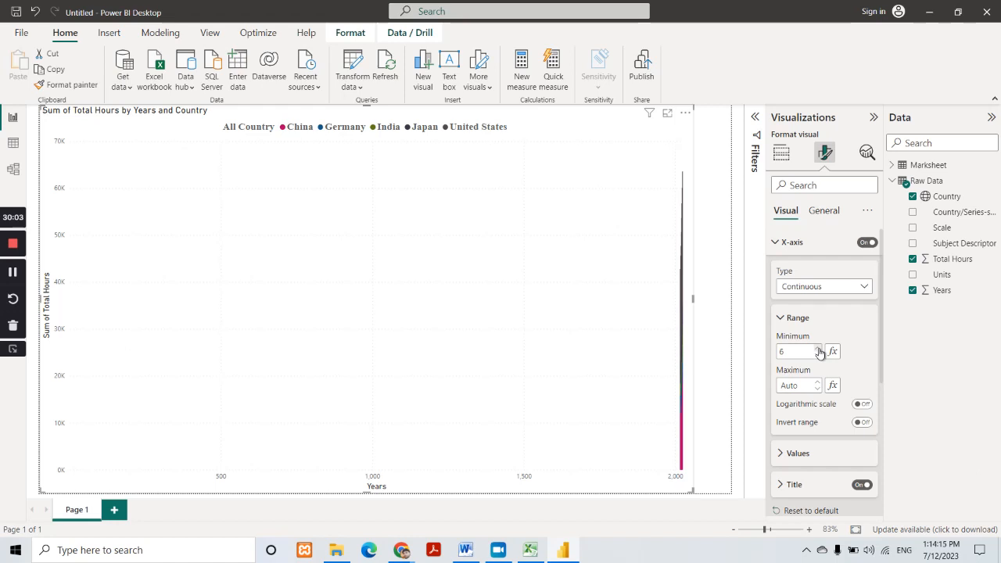
pyautogui.moveTo(802, 353); pyautogui.dragTo(752, 357)
pyautogui.press('BackSpace')
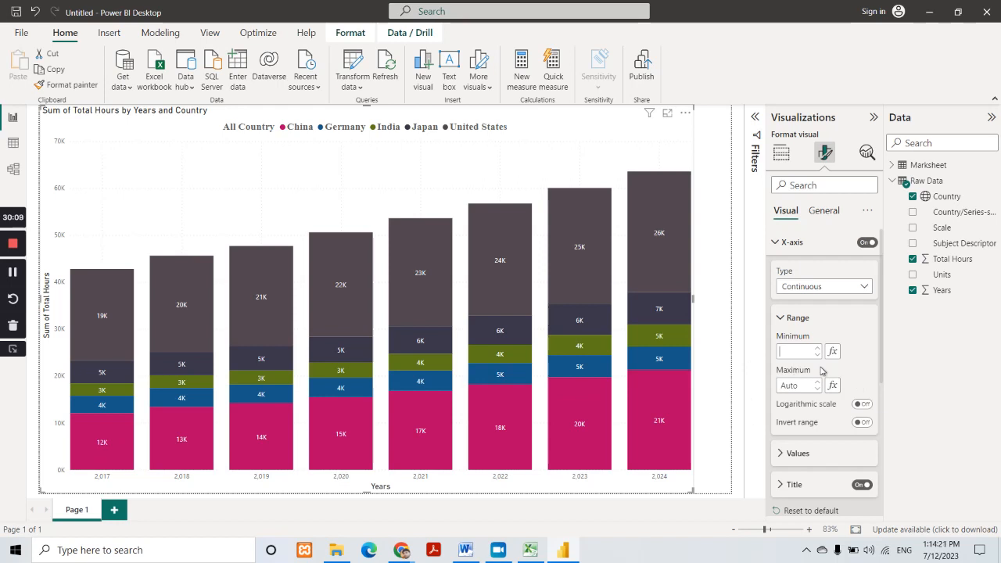
pyautogui.click(779, 318)
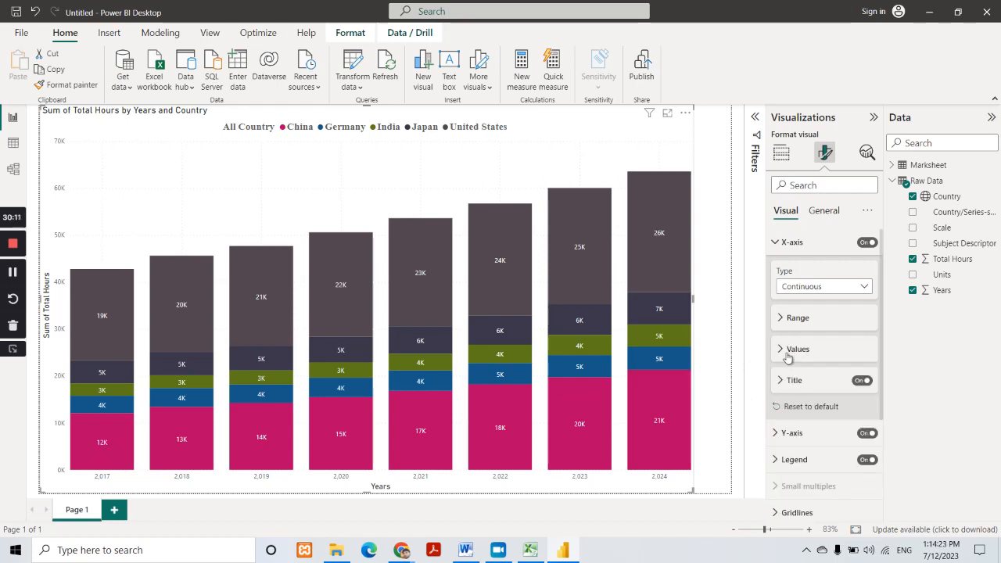
# Step: Set the font of the X-axis values to Times New Roman
pyautogui.click(781, 350)
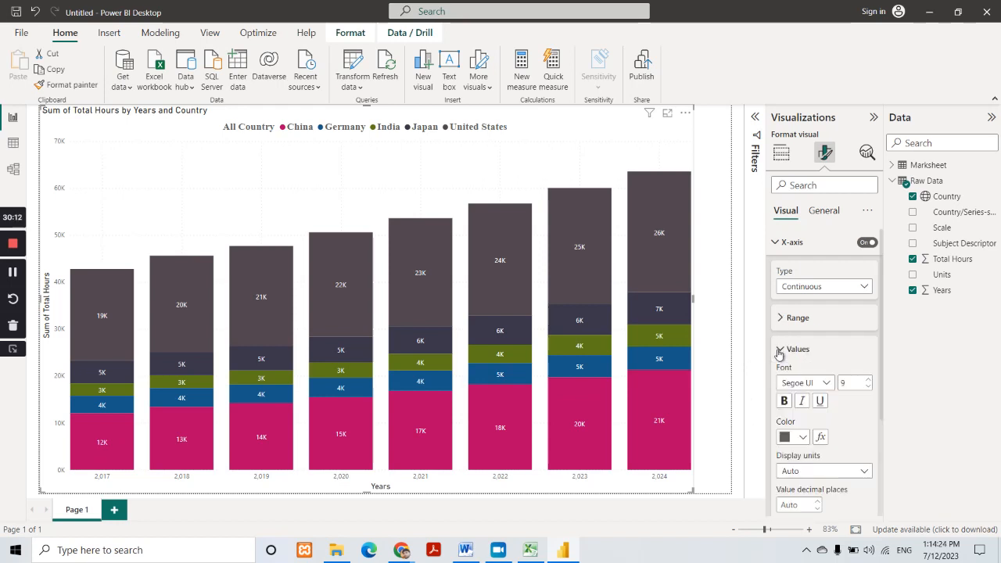
pyautogui.click(825, 382)
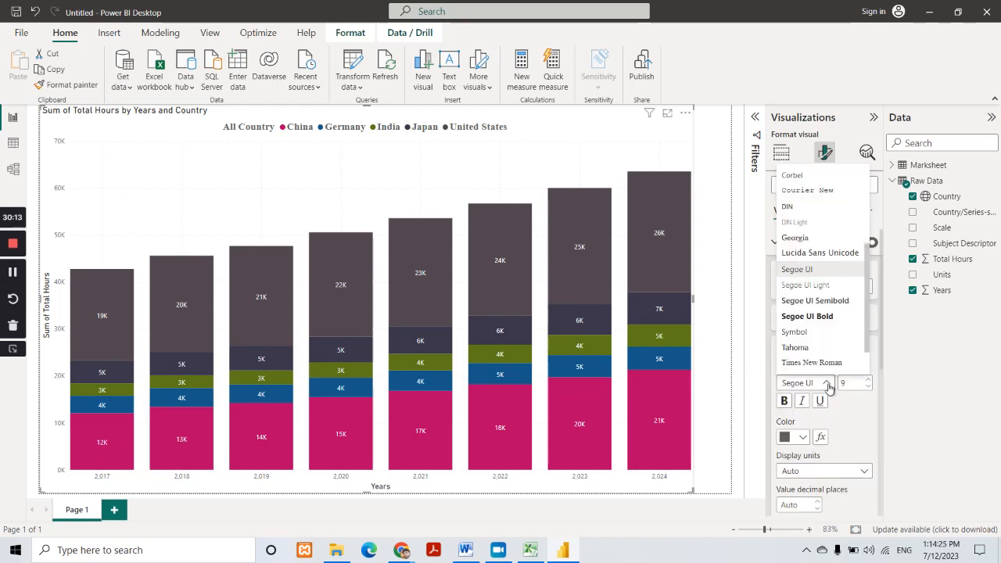
pyautogui.click(814, 362)
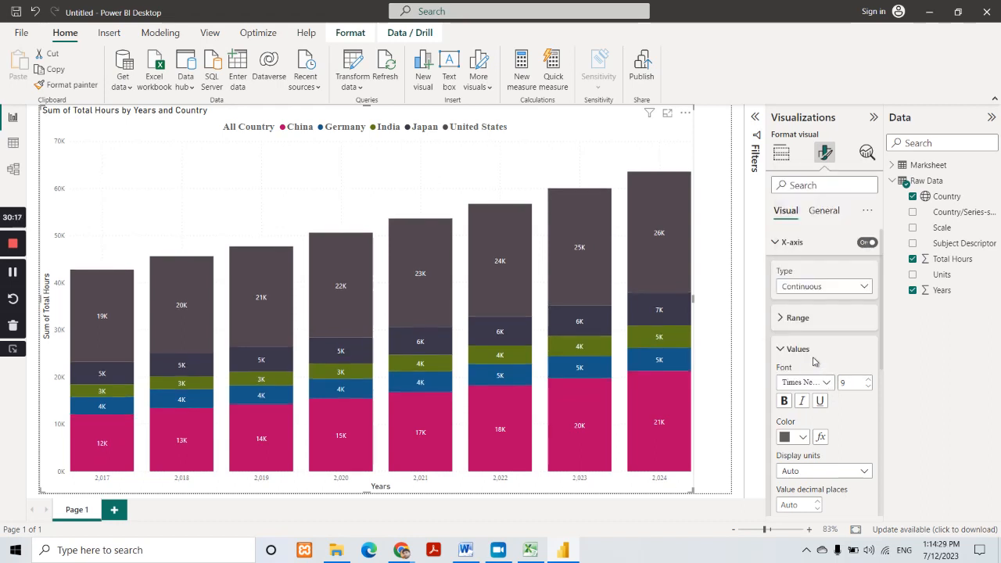
# Step: Format the X-axis values as bold, size 12 and black
pyautogui.click(785, 402)
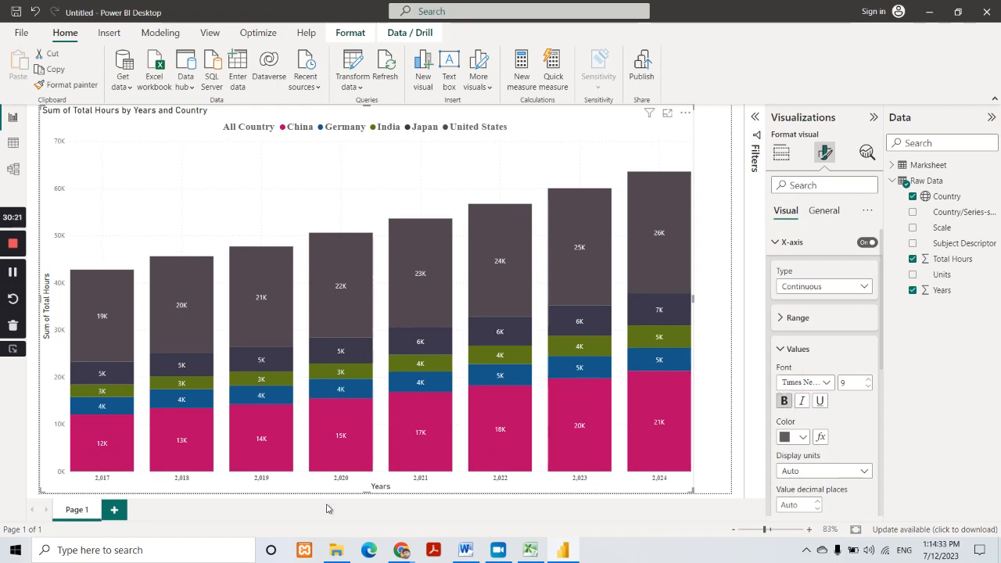
pyautogui.click(867, 379)
pyautogui.click(868, 379)
pyautogui.click(867, 379)
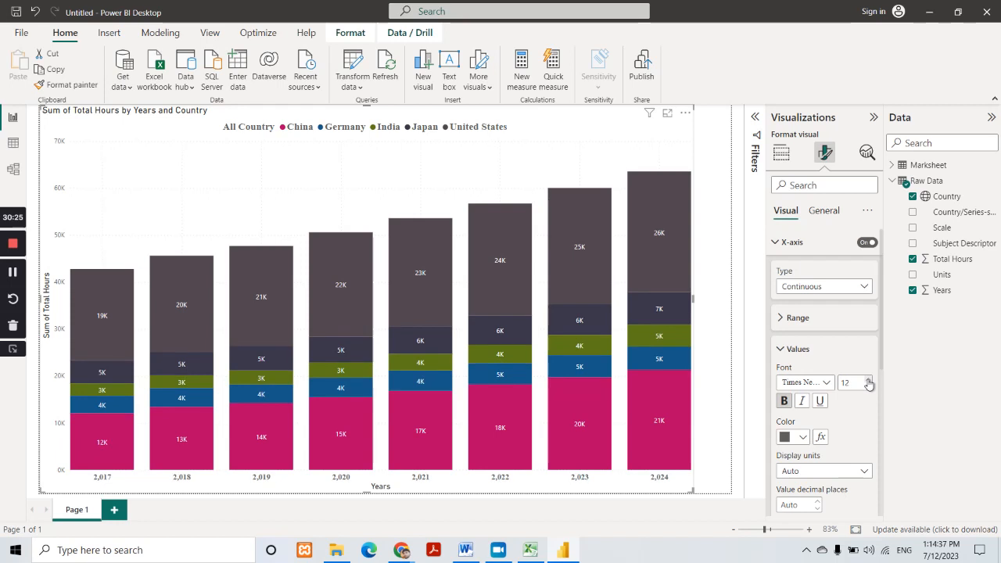
pyautogui.click(867, 379)
pyautogui.click(801, 437)
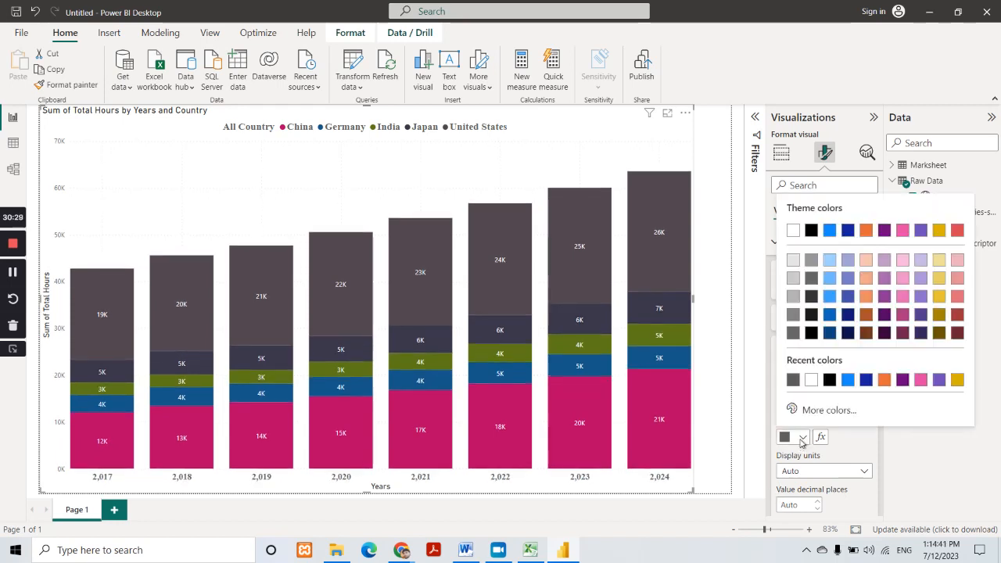
pyautogui.click(830, 380)
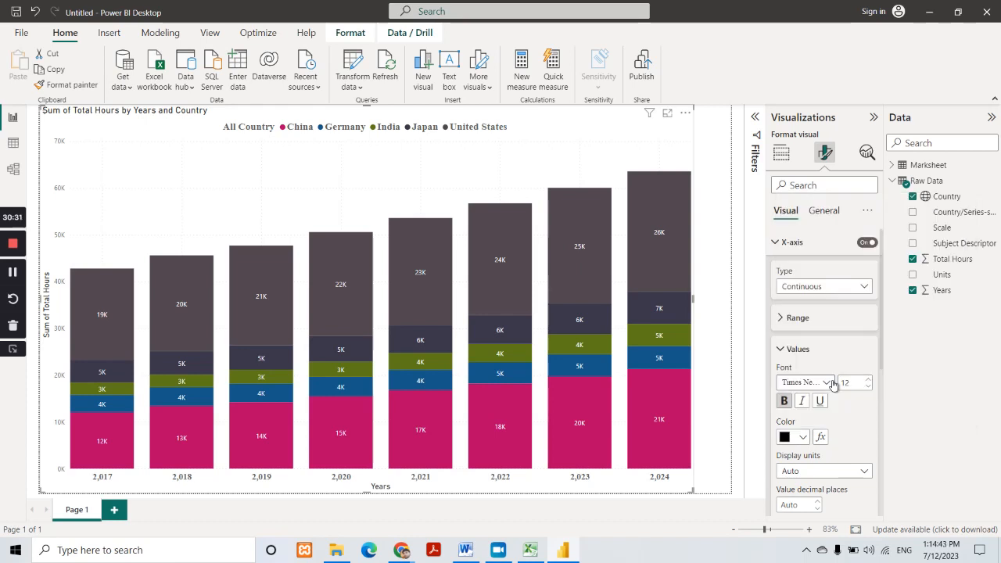
# Step: Look through the display unit options of the X-axis values and the style and font settings of the X-axis title
pyautogui.scroll(-3, 854, 429)
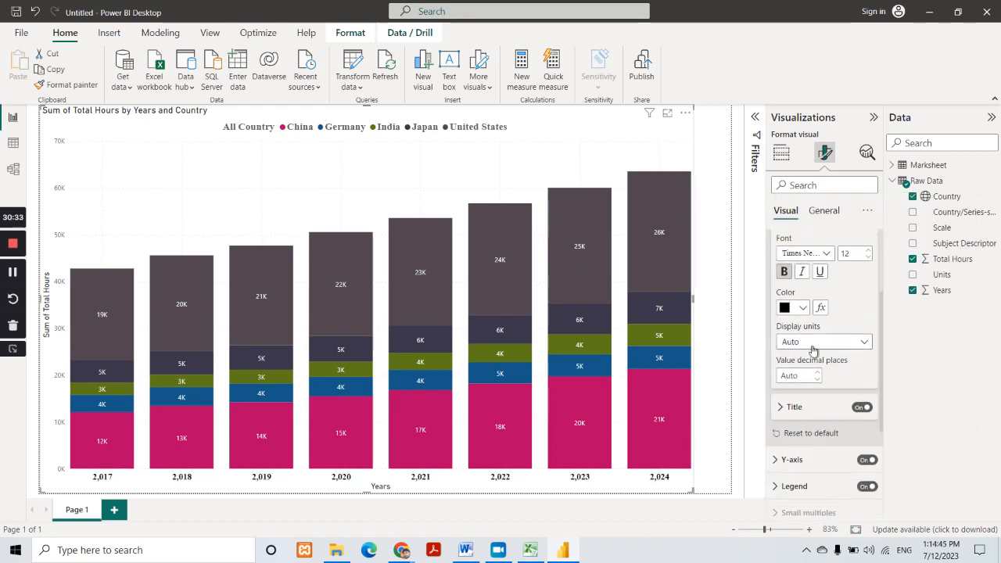
pyautogui.click(865, 344)
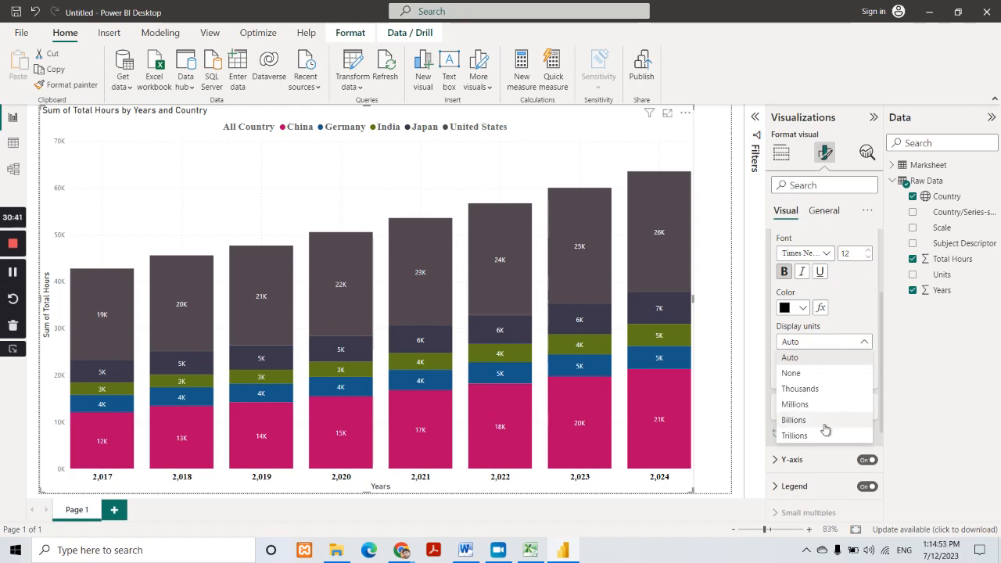
pyautogui.click(858, 328)
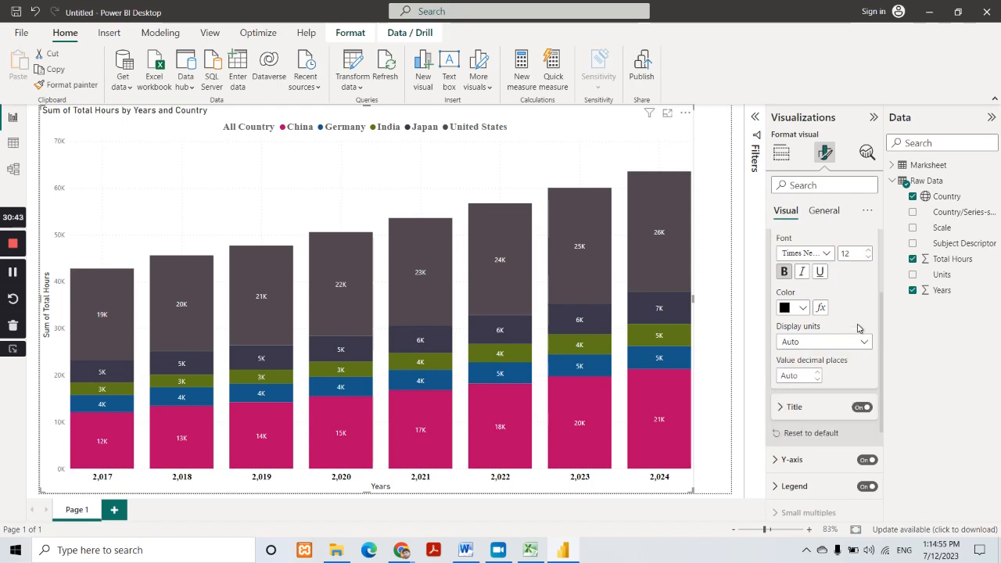
pyautogui.click(779, 408)
pyautogui.scroll(-1, 837, 417)
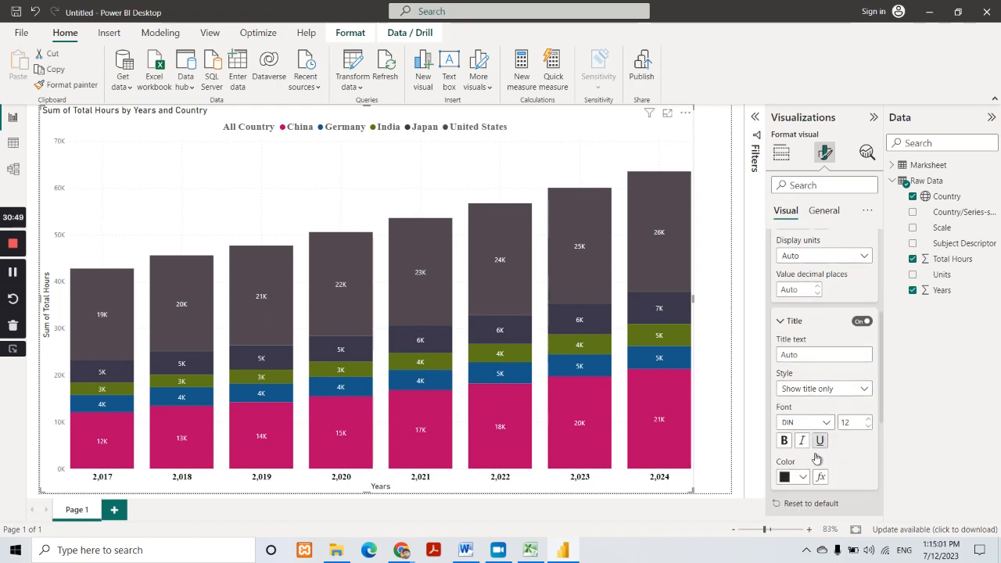
pyautogui.click(860, 394)
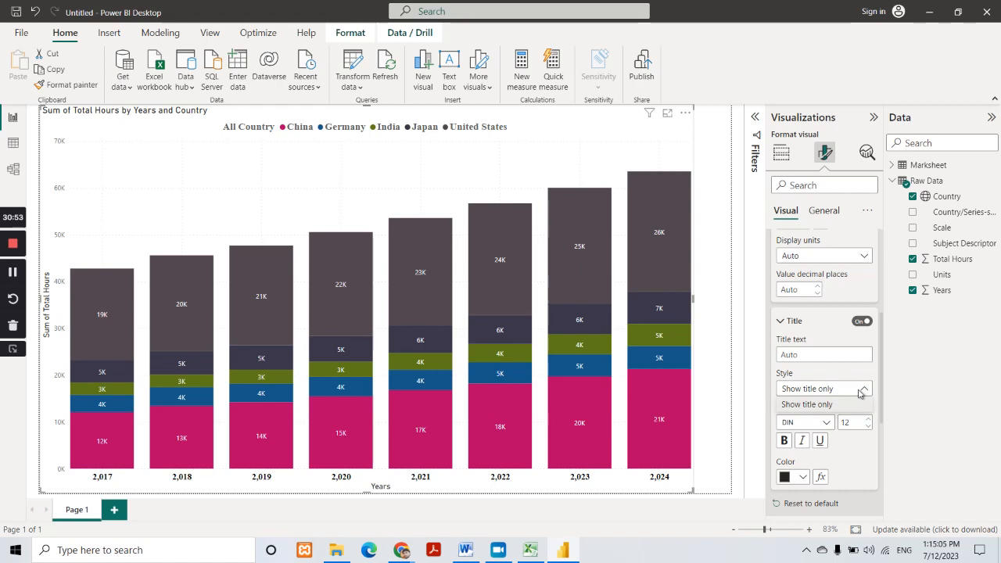
pyautogui.click(860, 393)
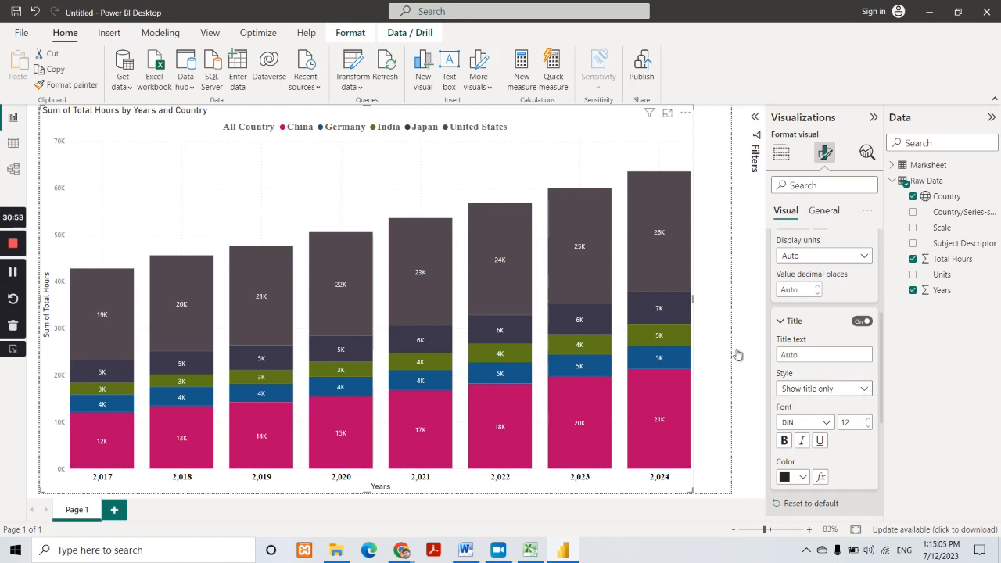
pyautogui.click(781, 321)
pyautogui.scroll(5, 804, 331)
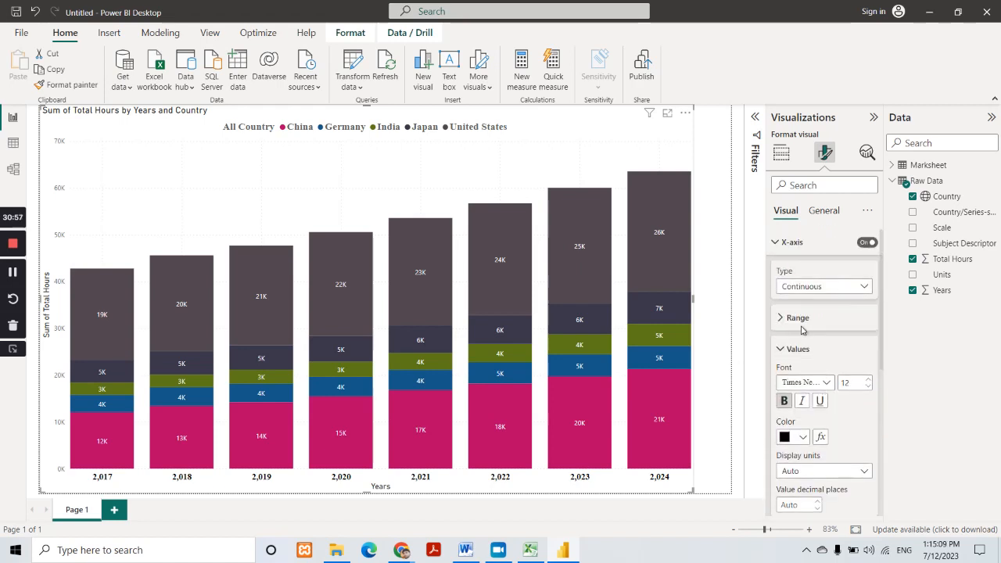
pyautogui.click(780, 244)
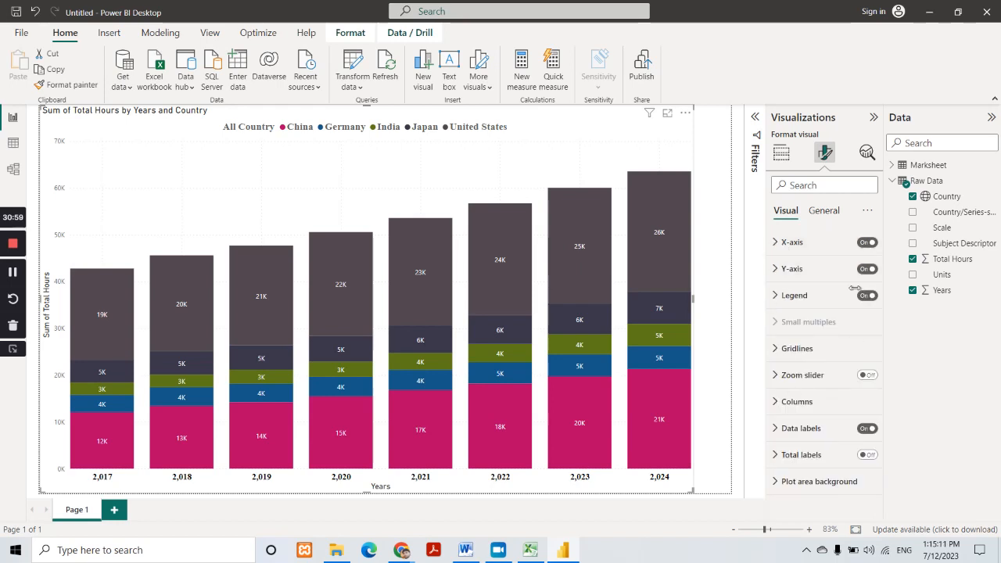
# Step: Turn the Y-axis off and back on
pyautogui.click(775, 271)
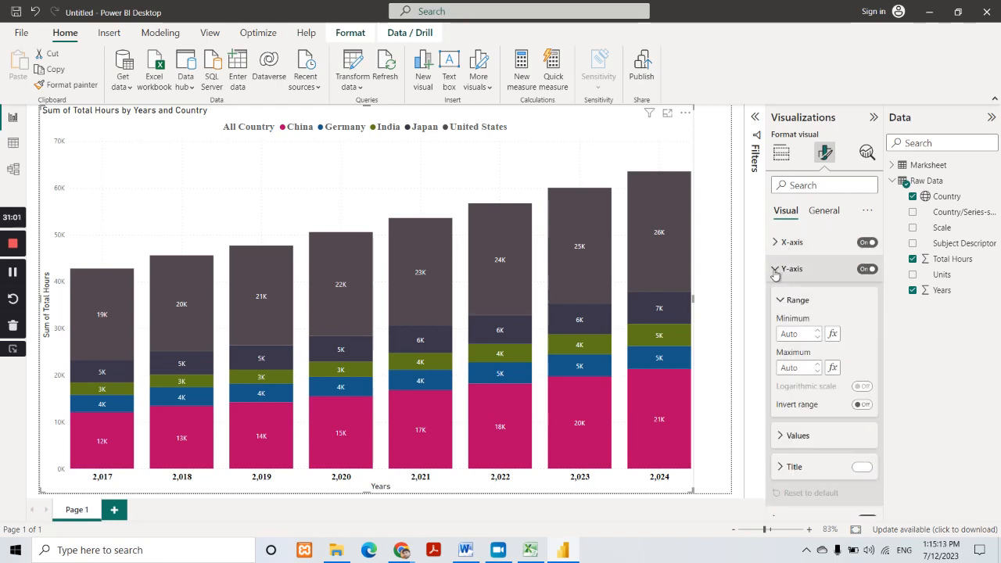
pyautogui.click(864, 271)
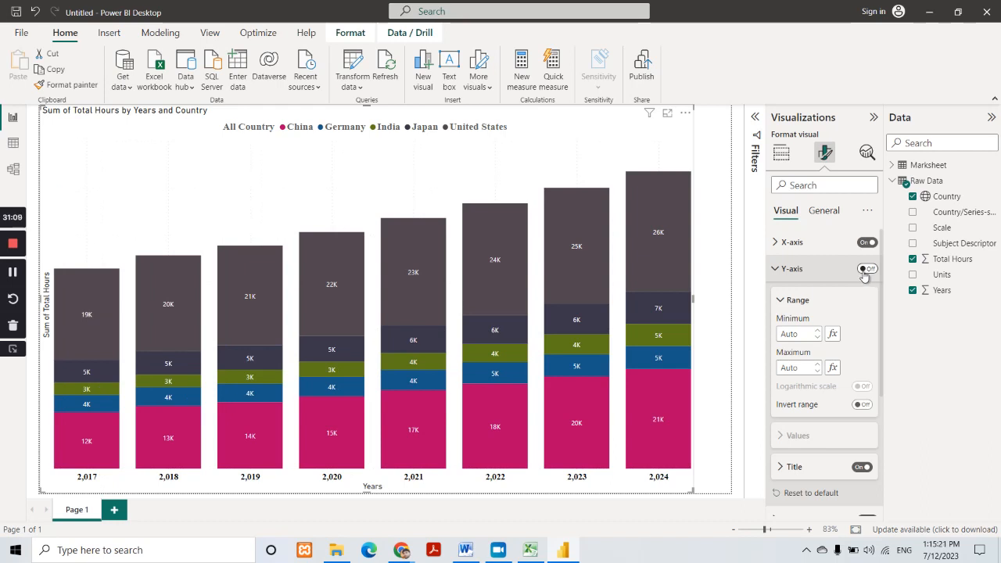
pyautogui.click(864, 270)
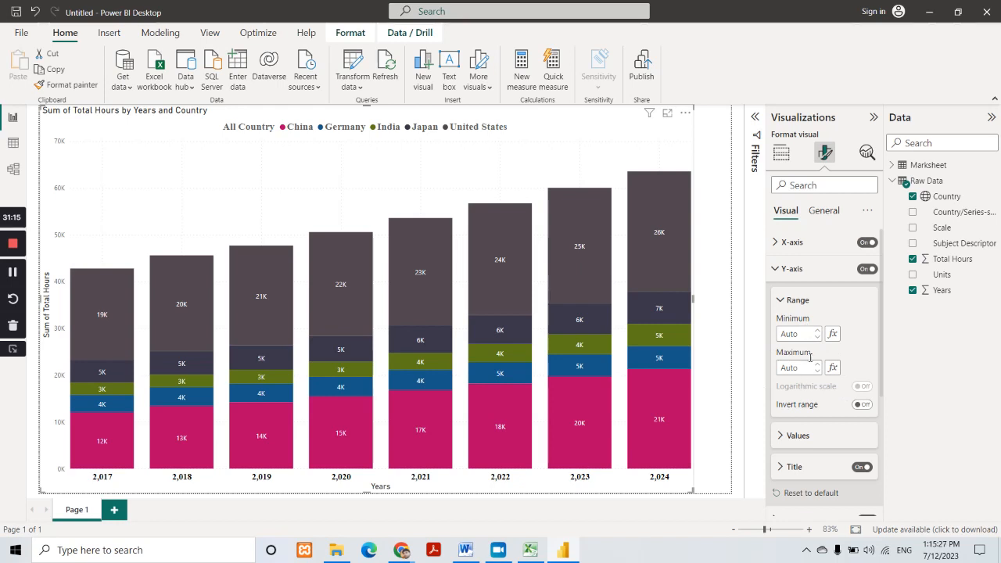
# Step: Format the Y-axis values in Times New Roman, size 14, bold and black
pyautogui.scroll(-1, 813, 325)
pyautogui.scroll(-1, 813, 325)
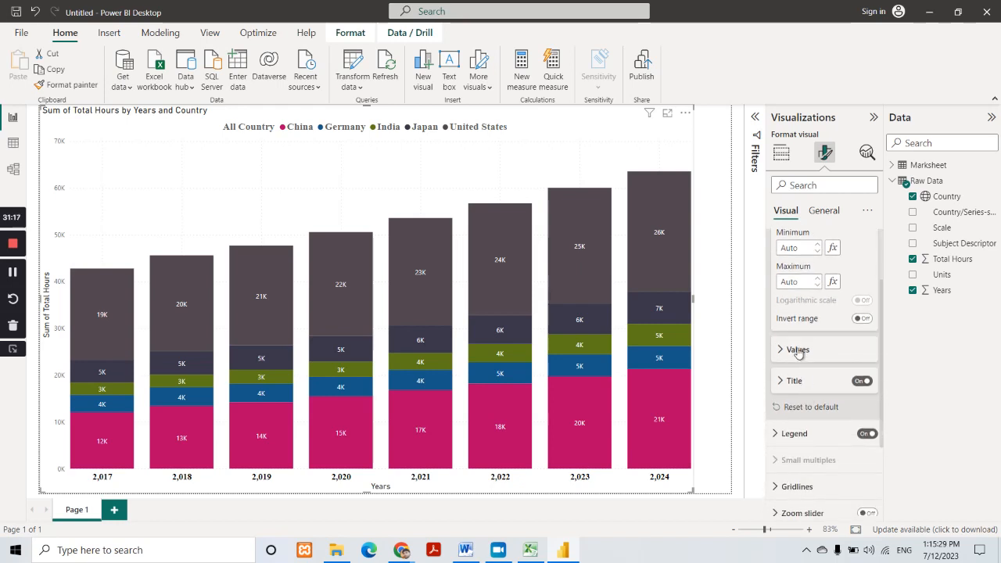
pyautogui.click(797, 350)
pyautogui.click(823, 383)
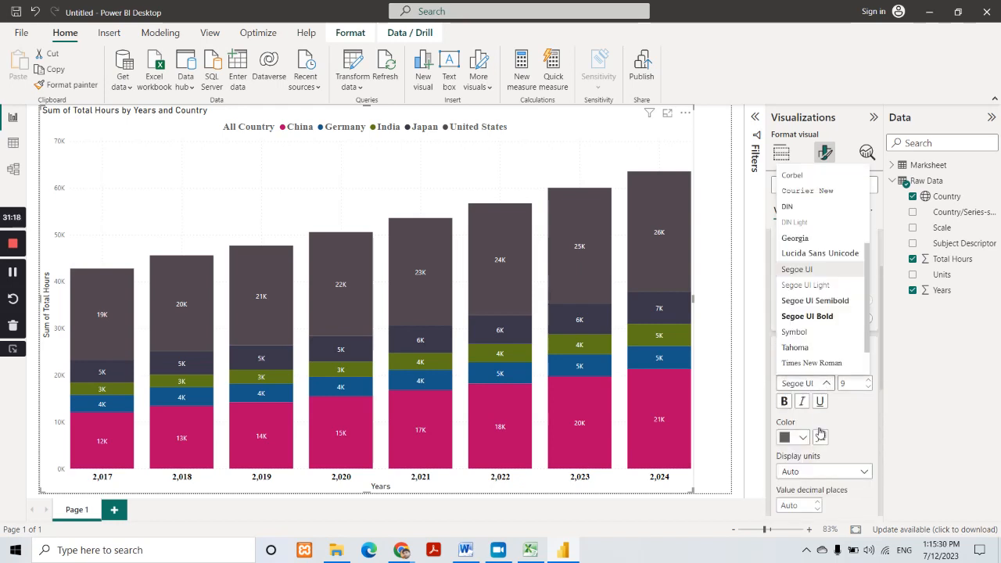
pyautogui.click(812, 364)
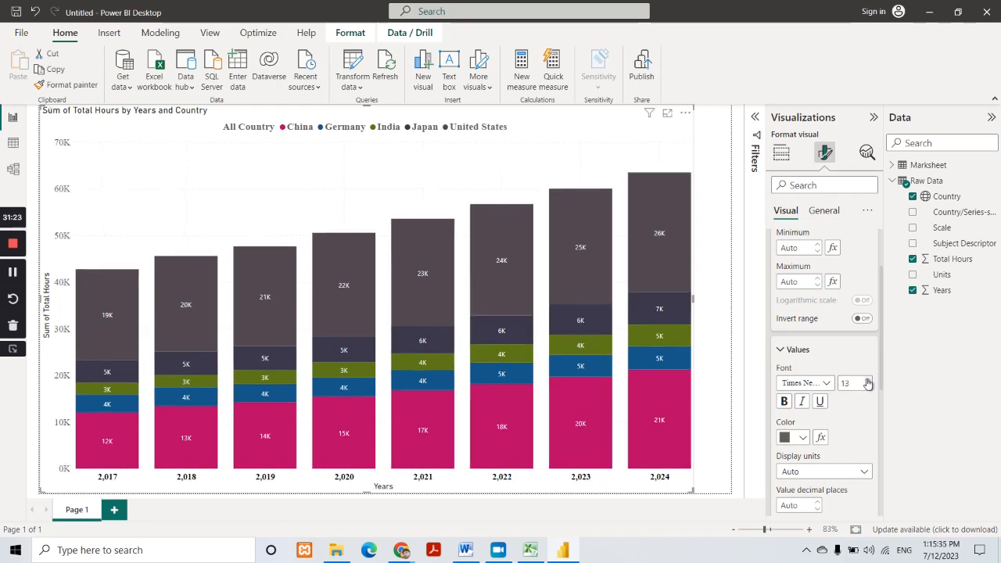
pyautogui.click(783, 401)
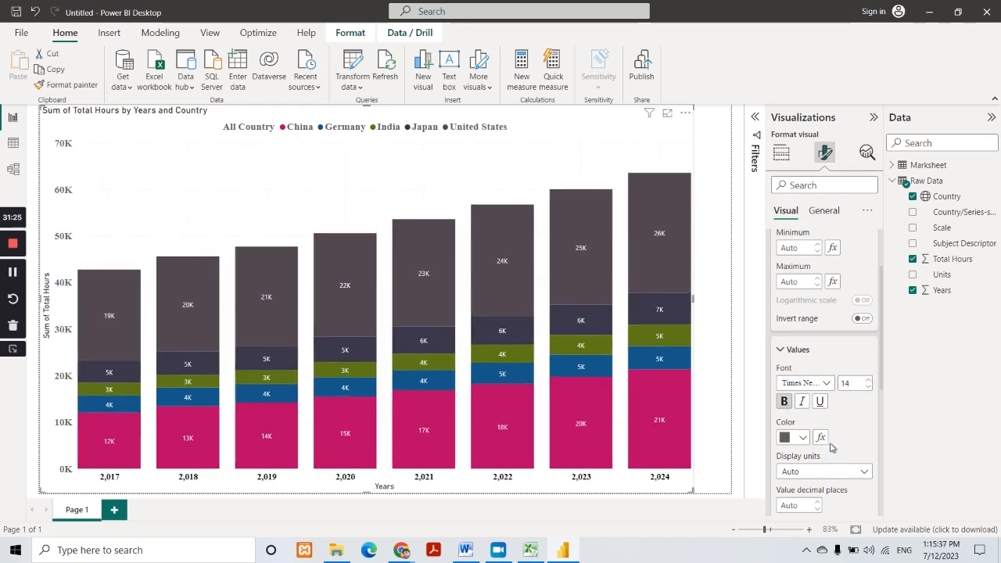
pyautogui.click(800, 438)
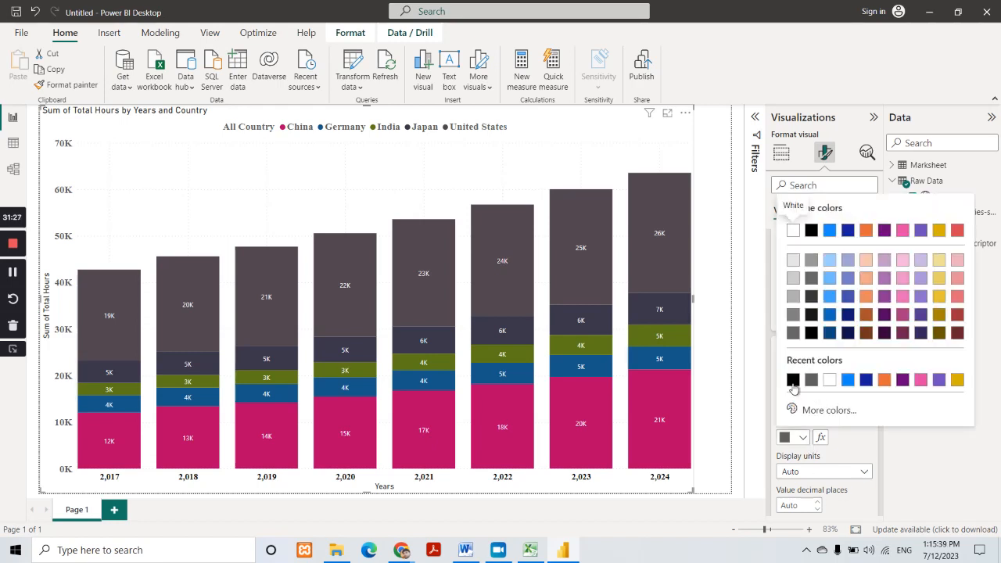
pyautogui.click(851, 450)
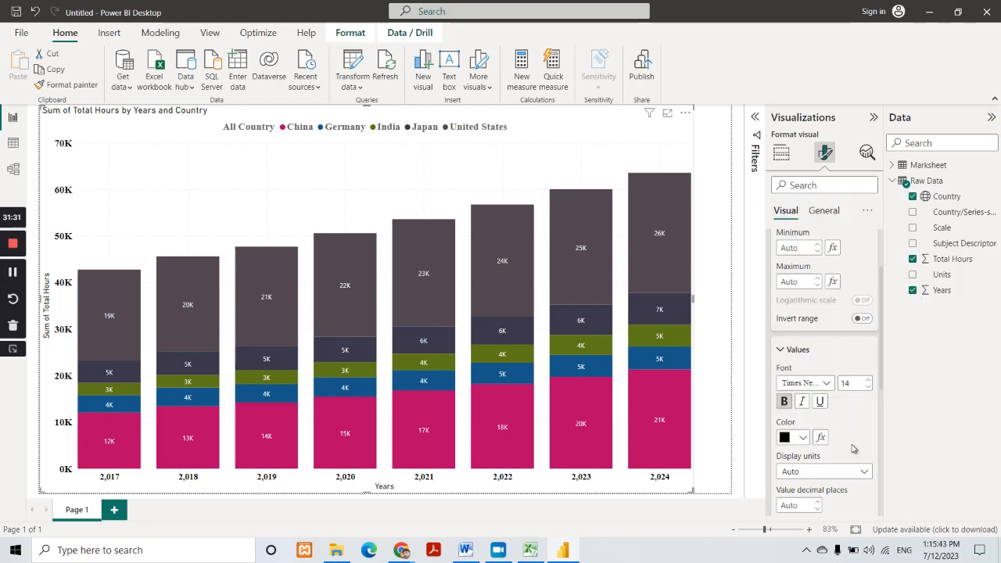
# Step: Try Thousands as the display units of the Y-axis values, and return to Auto
pyautogui.click(782, 349)
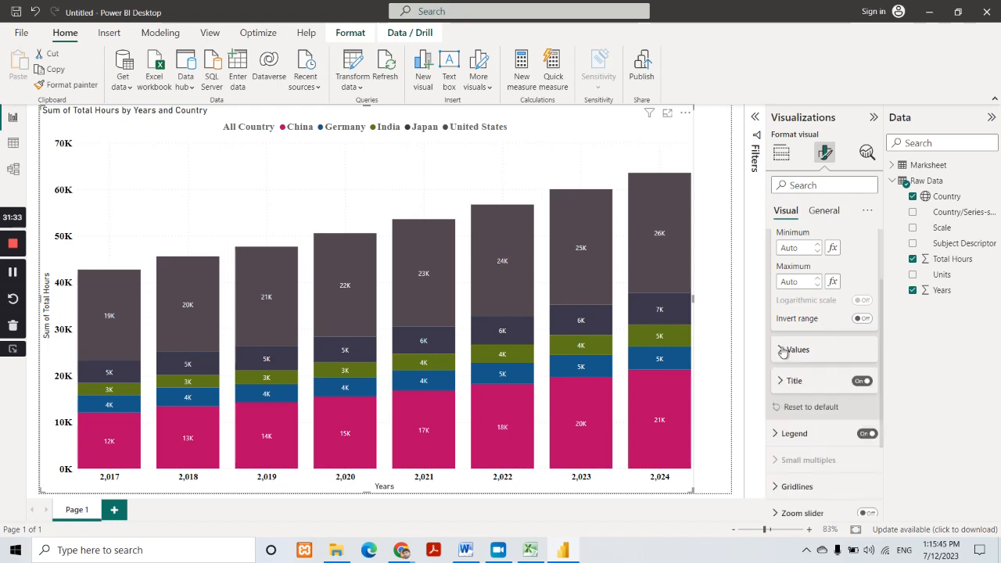
pyautogui.click(782, 351)
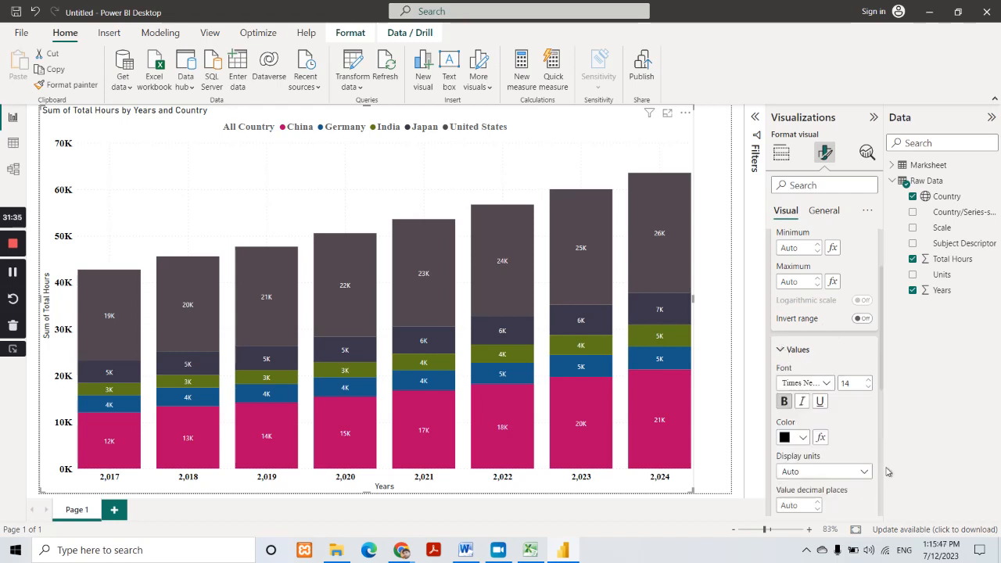
pyautogui.scroll(-3, 860, 430)
pyautogui.click(827, 344)
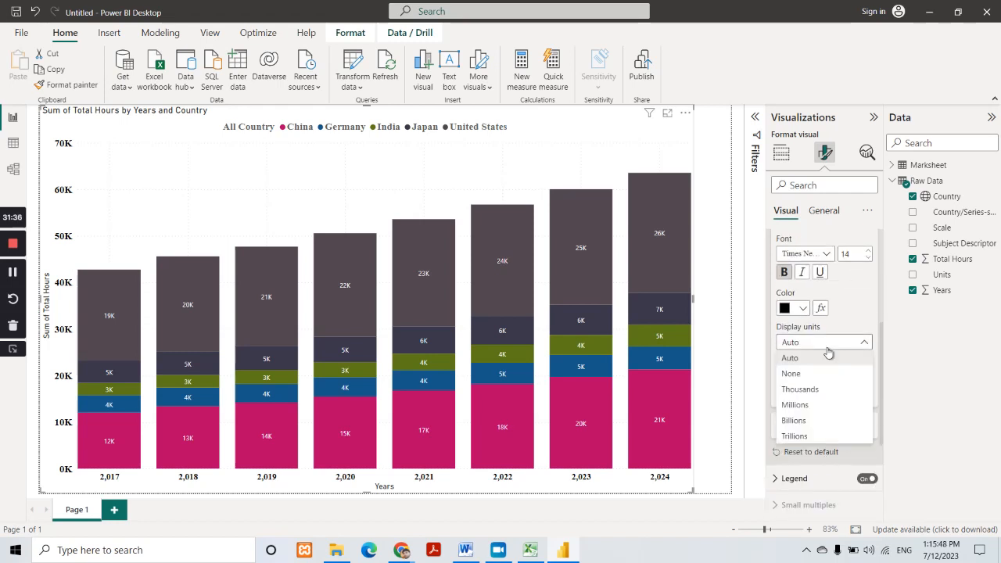
pyautogui.click(816, 390)
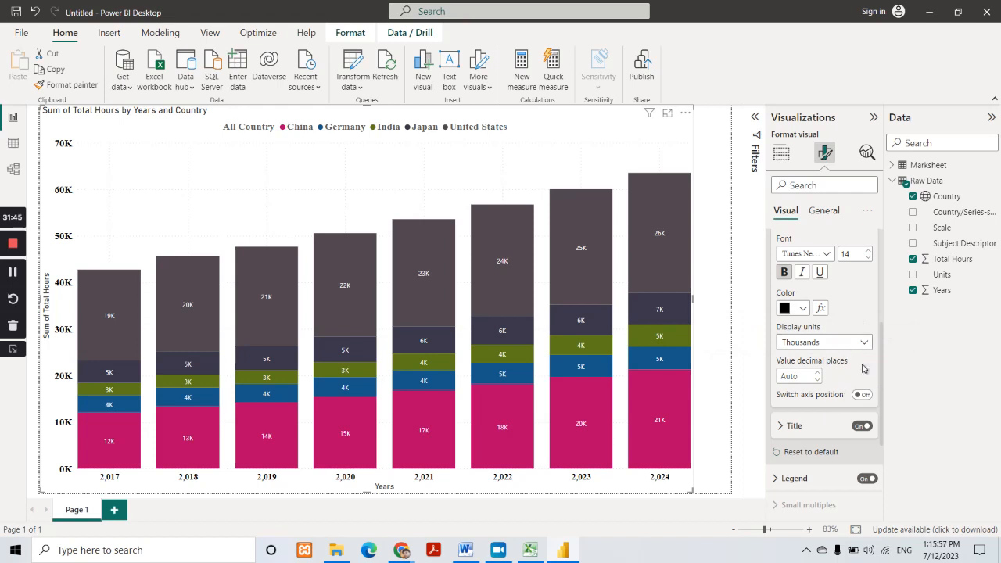
pyautogui.click(844, 347)
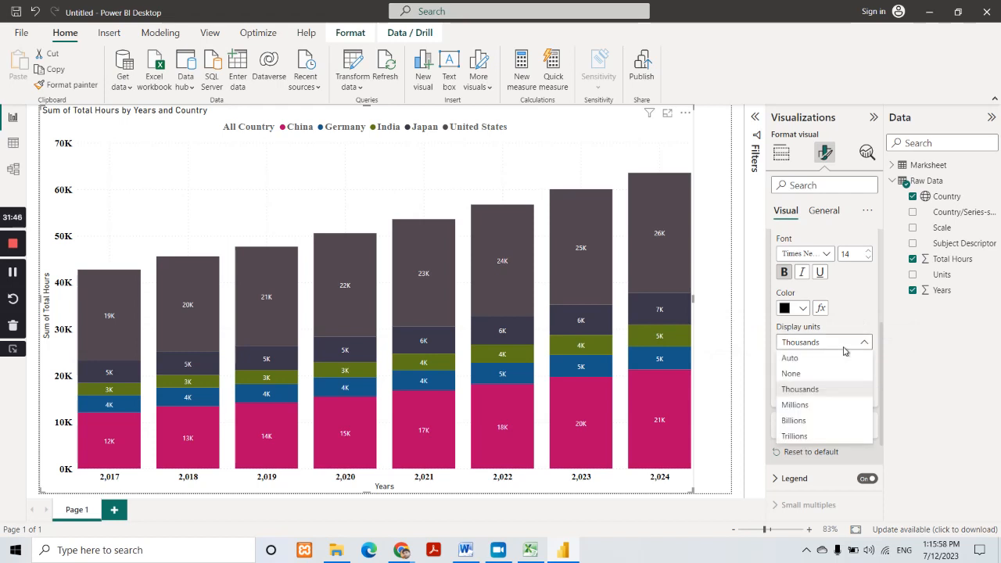
pyautogui.click(801, 359)
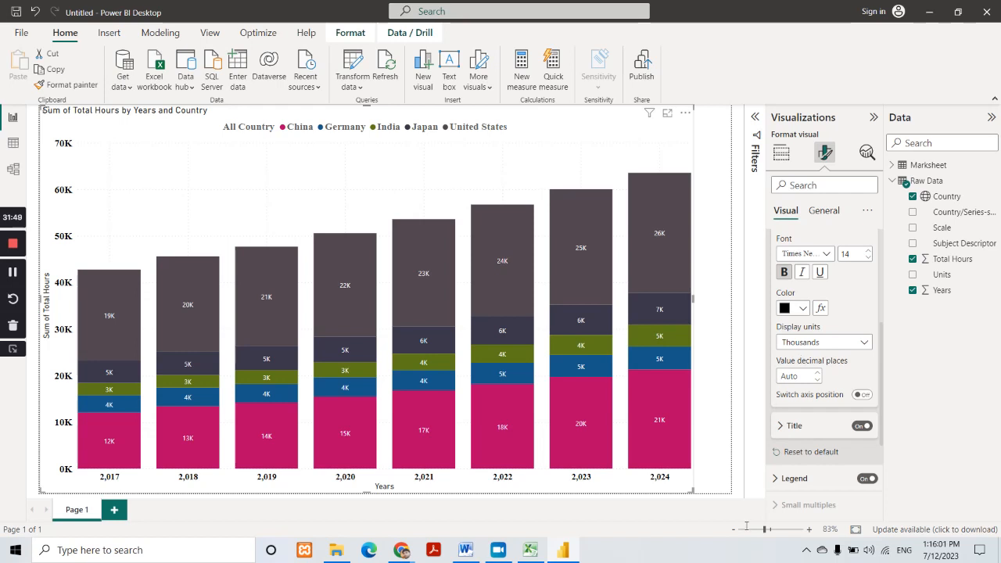
pyautogui.scroll(2, 823, 314)
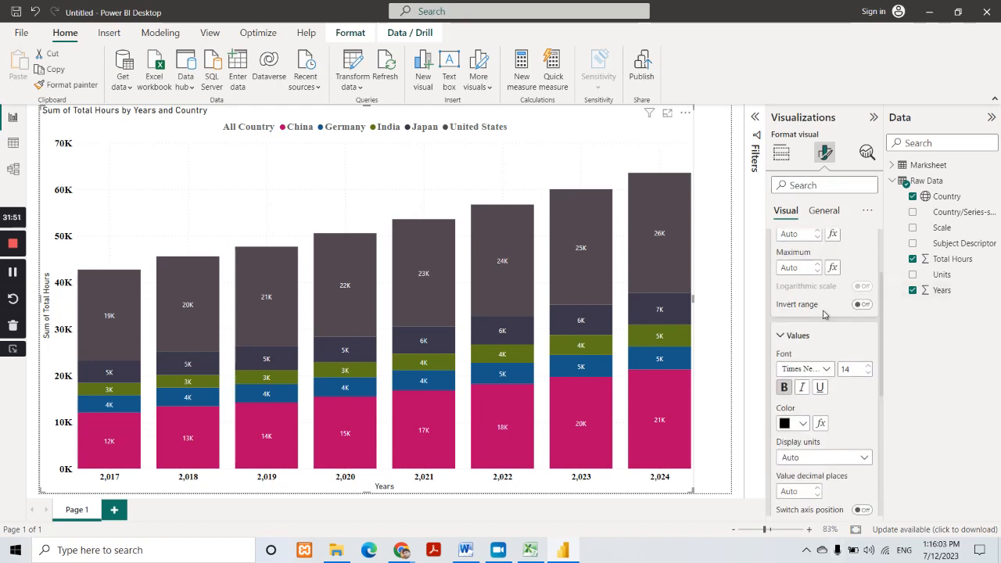
pyautogui.scroll(3, 823, 314)
pyautogui.click(776, 269)
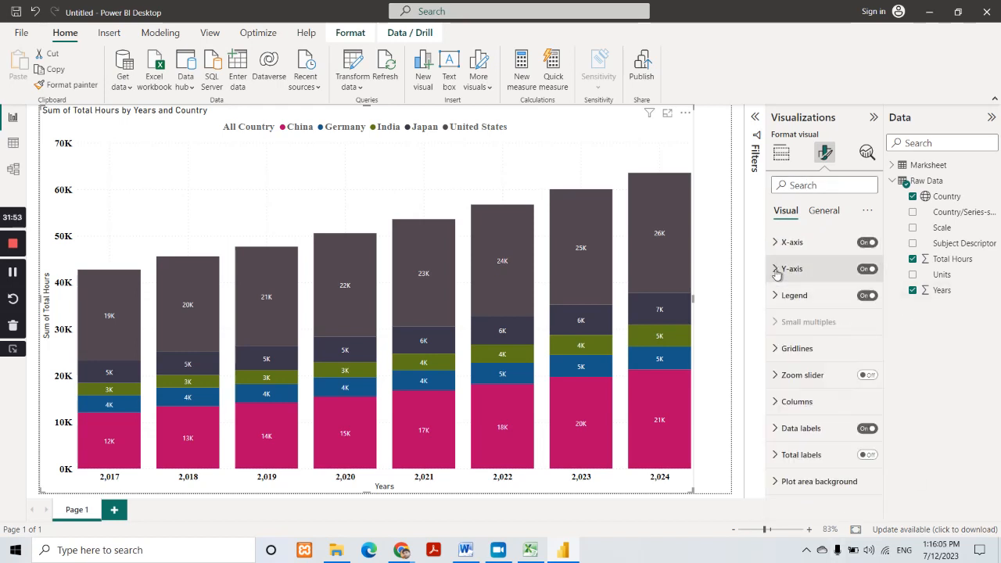
# Step: Make the chart's horizontal gridlines dashed and black, and increase their width
pyautogui.click(775, 349)
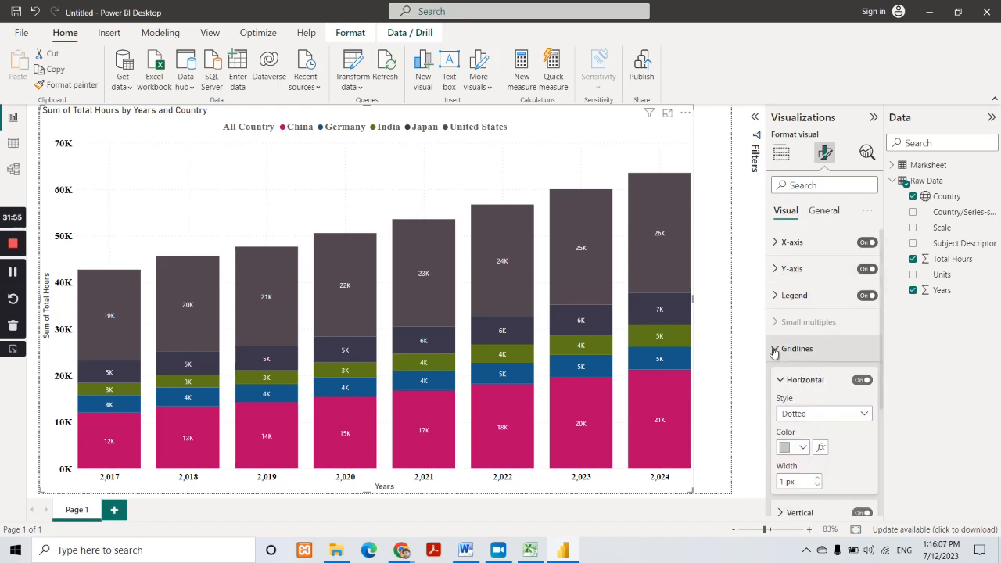
pyautogui.click(841, 416)
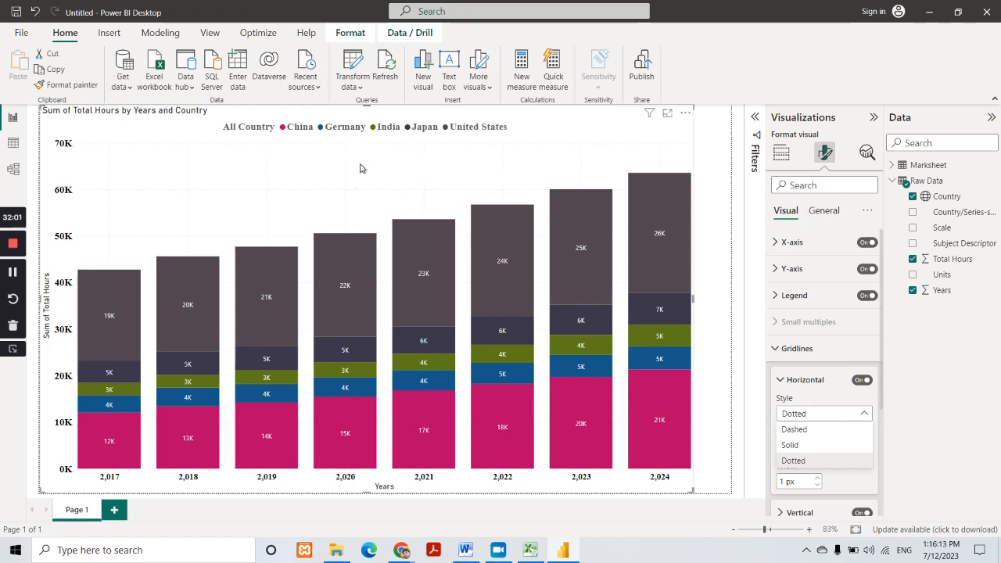
pyautogui.click(793, 429)
pyautogui.click(802, 448)
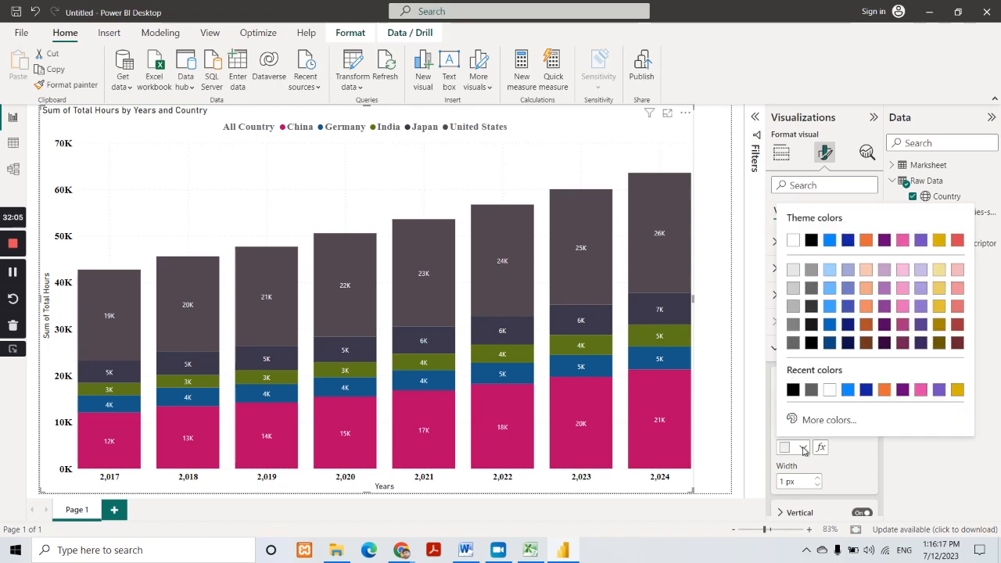
pyautogui.click(793, 390)
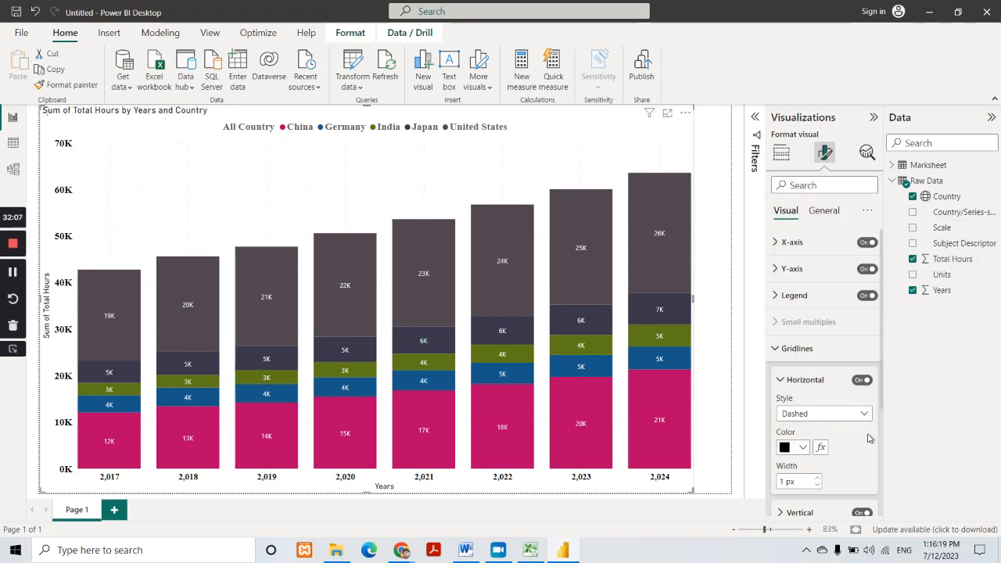
pyautogui.click(817, 479)
pyautogui.click(781, 380)
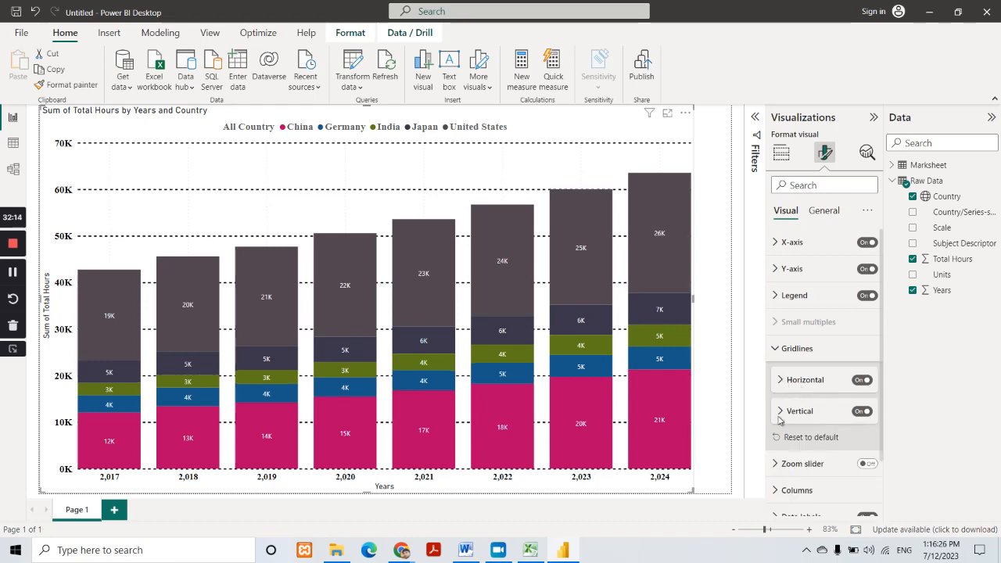
# Step: Make the chart's vertical gridlines dashed and black with a width of 2 px, and collapse the gridline settings
pyautogui.click(779, 415)
pyautogui.click(824, 445)
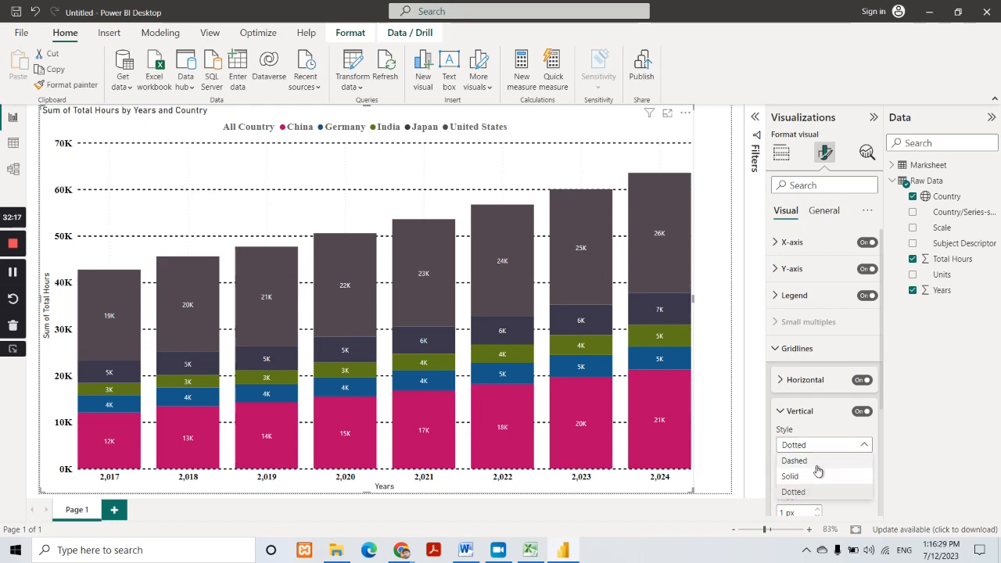
pyautogui.click(812, 491)
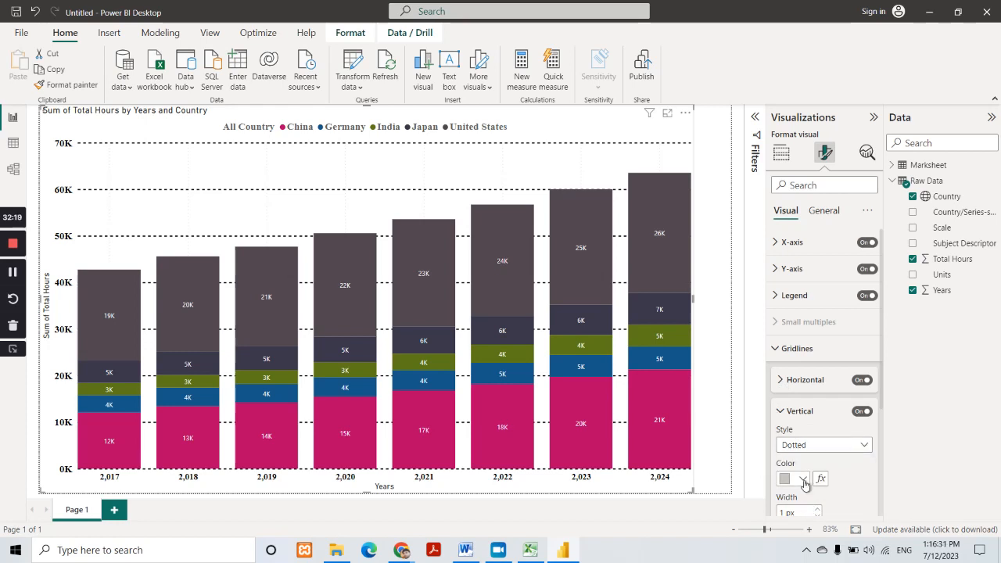
pyautogui.click(802, 478)
pyautogui.click(790, 419)
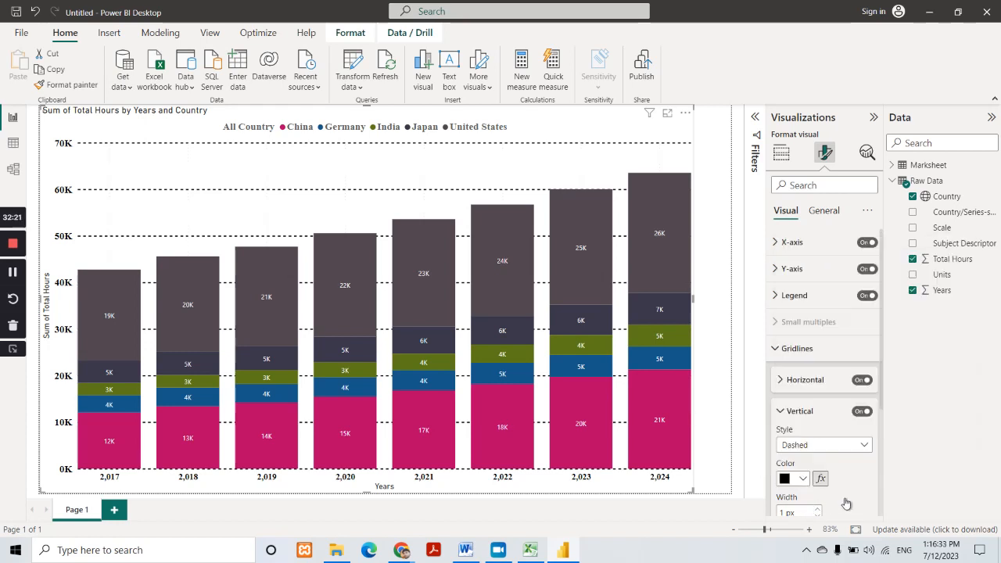
pyautogui.scroll(-2, 853, 476)
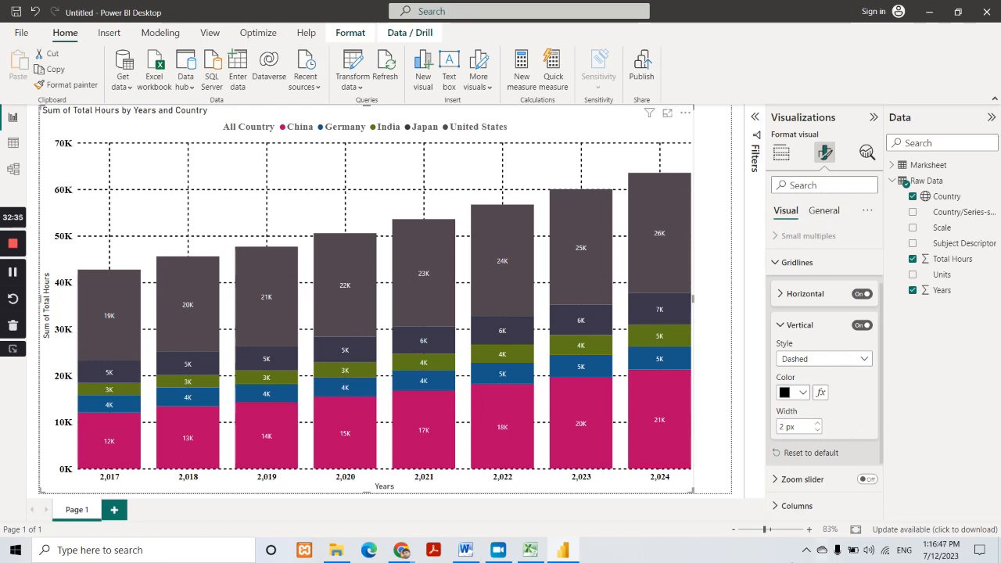
pyautogui.click(783, 325)
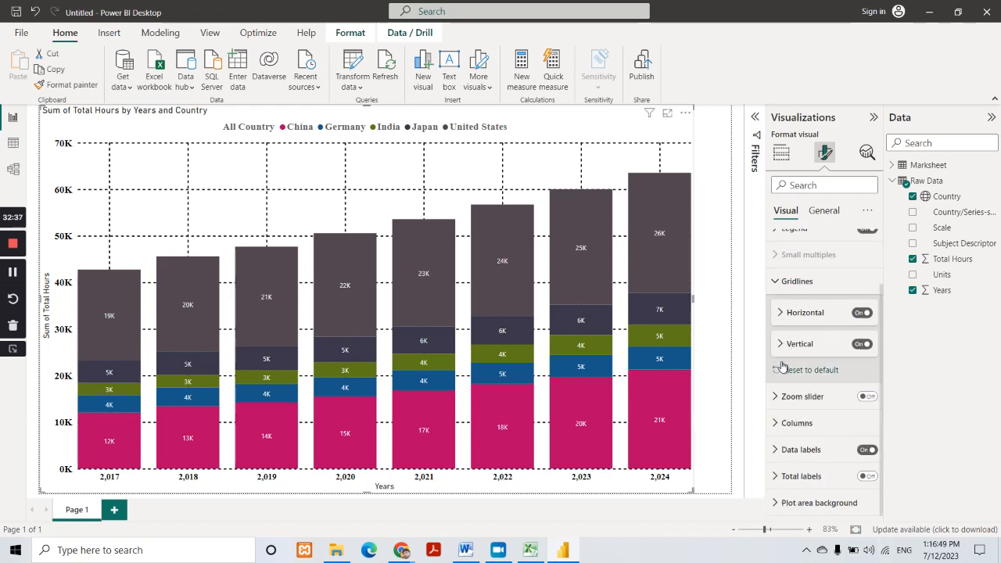
pyautogui.click(776, 285)
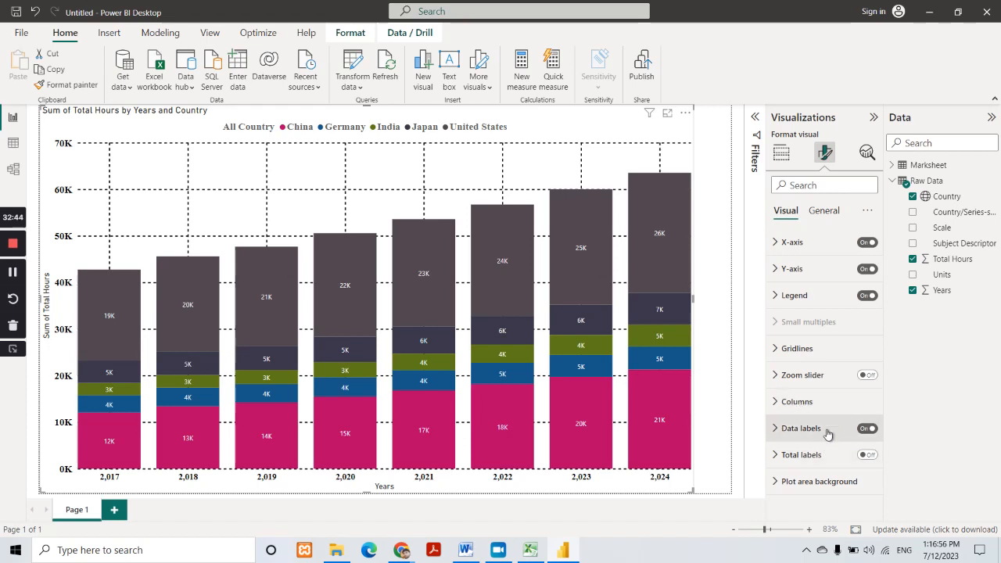
# Step: Open the data label settings and examine the available series and label position choices
pyautogui.click(774, 429)
pyautogui.scroll(-3, 821, 361)
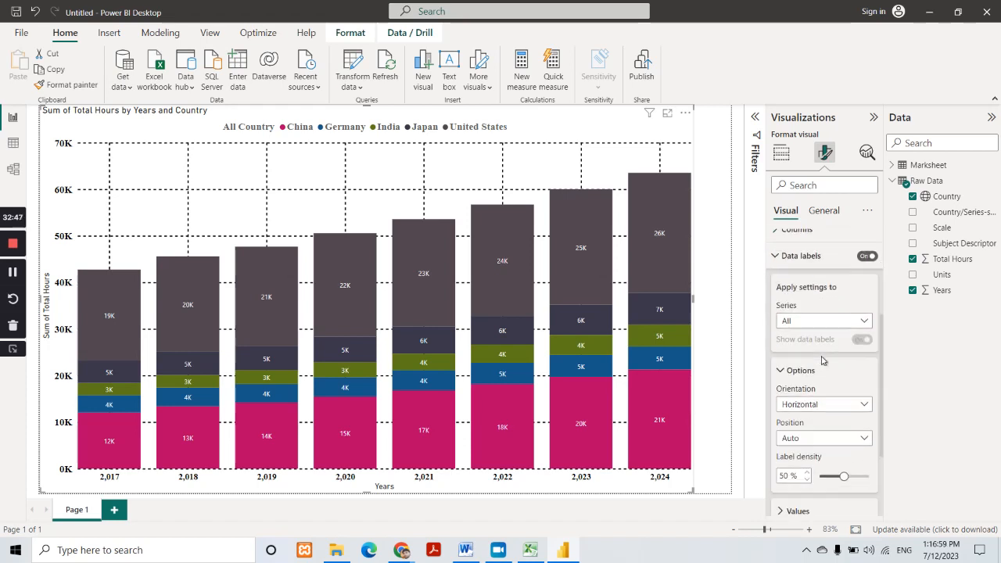
pyautogui.click(809, 325)
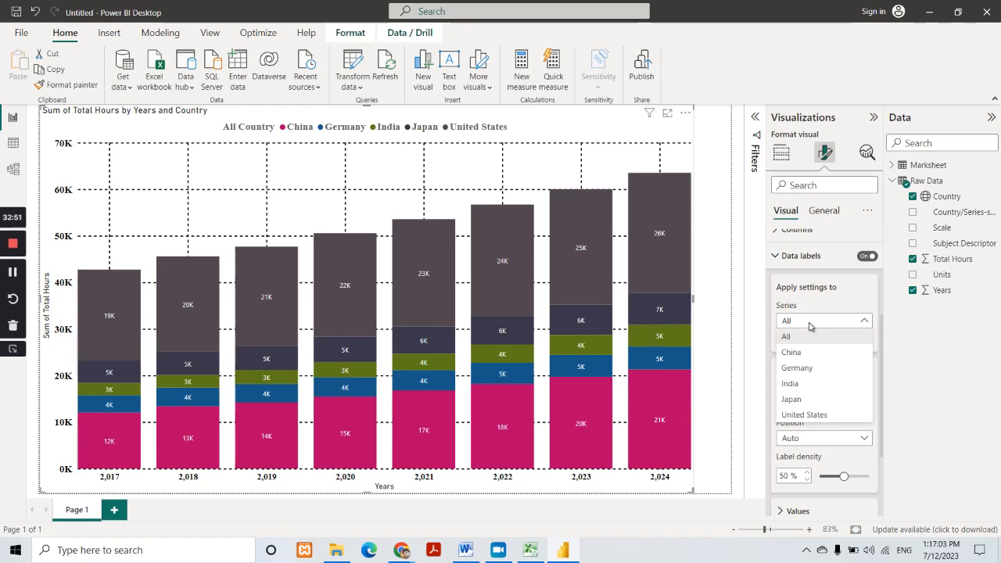
pyautogui.click(811, 311)
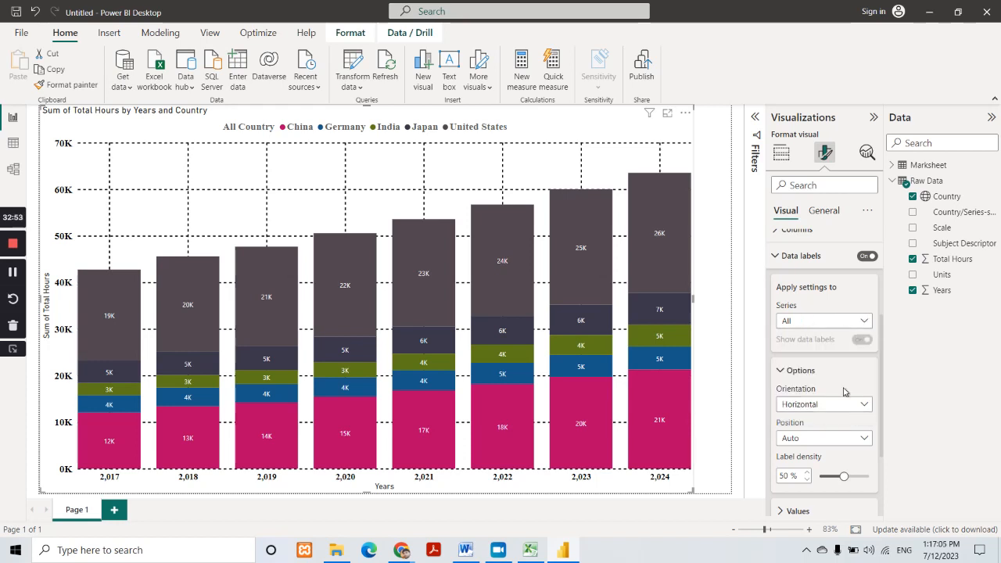
pyautogui.scroll(-2, 827, 409)
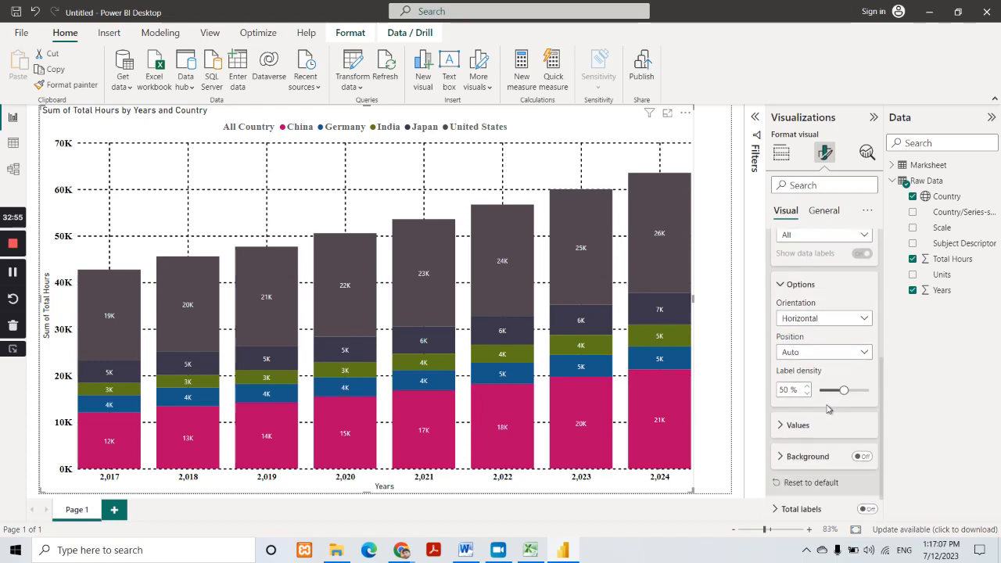
pyautogui.click(818, 353)
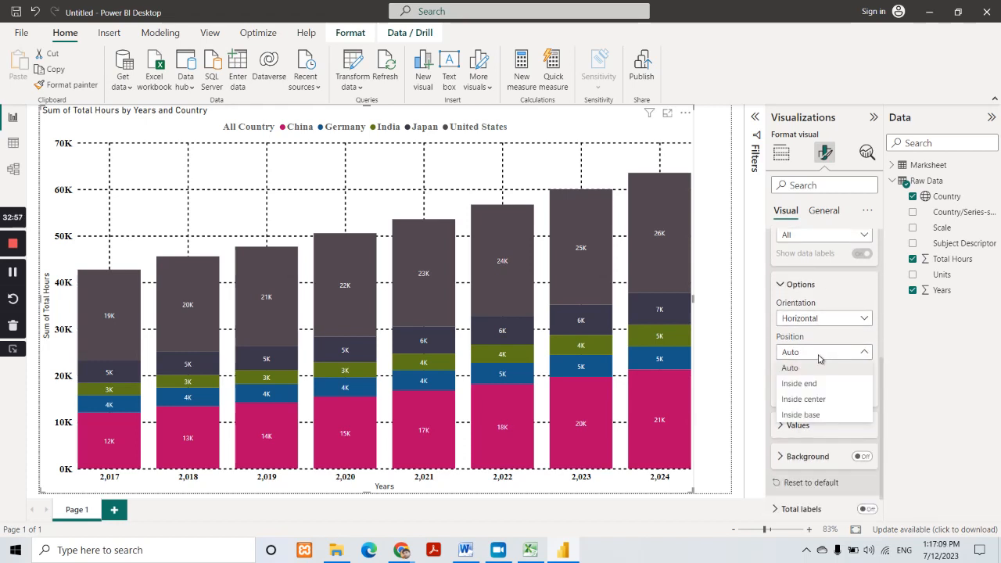
pyautogui.click(819, 357)
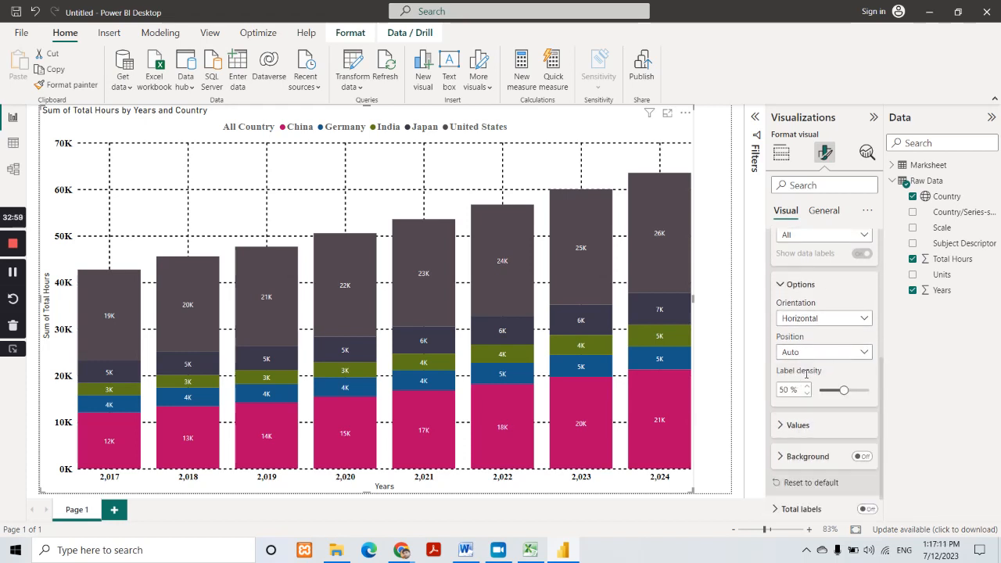
# Step: Format the data label values in Times New Roman, bold, size 11
pyautogui.click(798, 424)
pyautogui.scroll(-2, 852, 347)
pyautogui.scroll(-1, 794, 378)
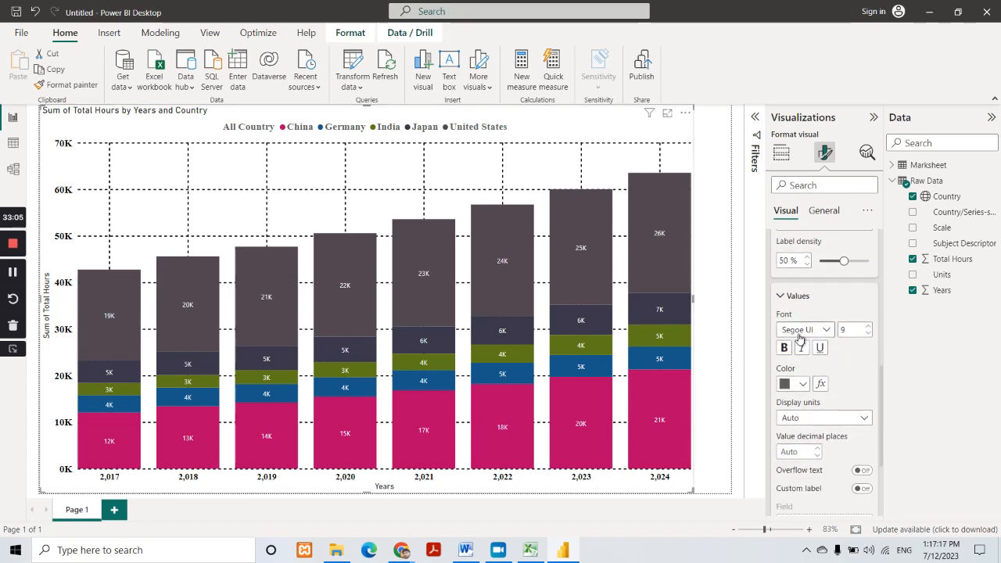
pyautogui.click(799, 335)
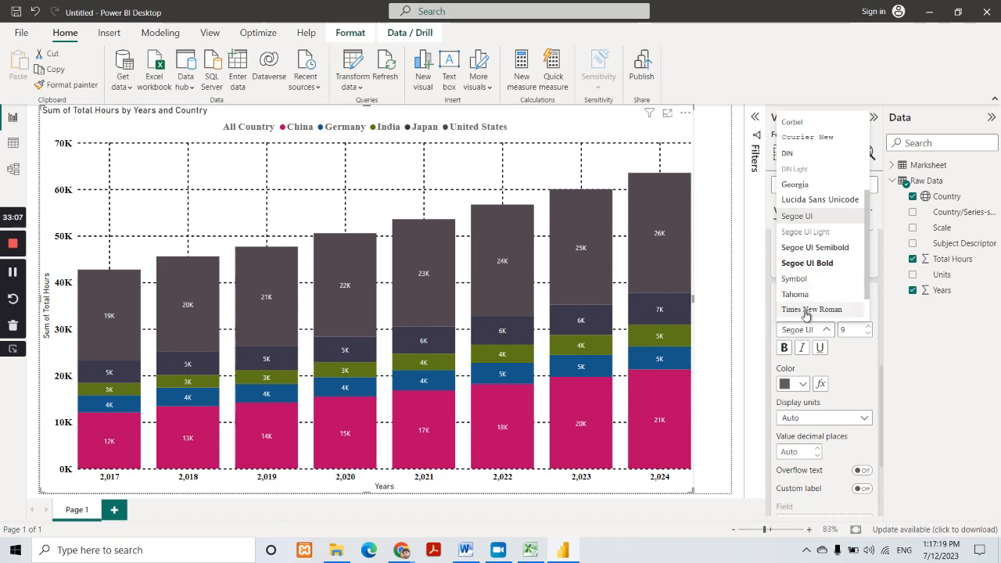
pyautogui.click(805, 310)
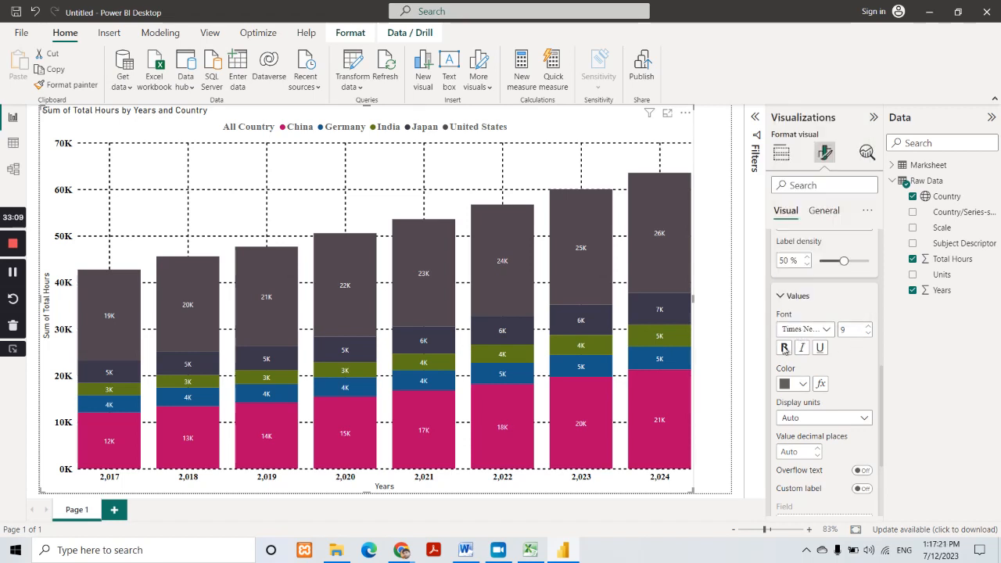
pyautogui.click(785, 347)
pyautogui.click(868, 326)
pyautogui.click(869, 326)
pyautogui.click(868, 328)
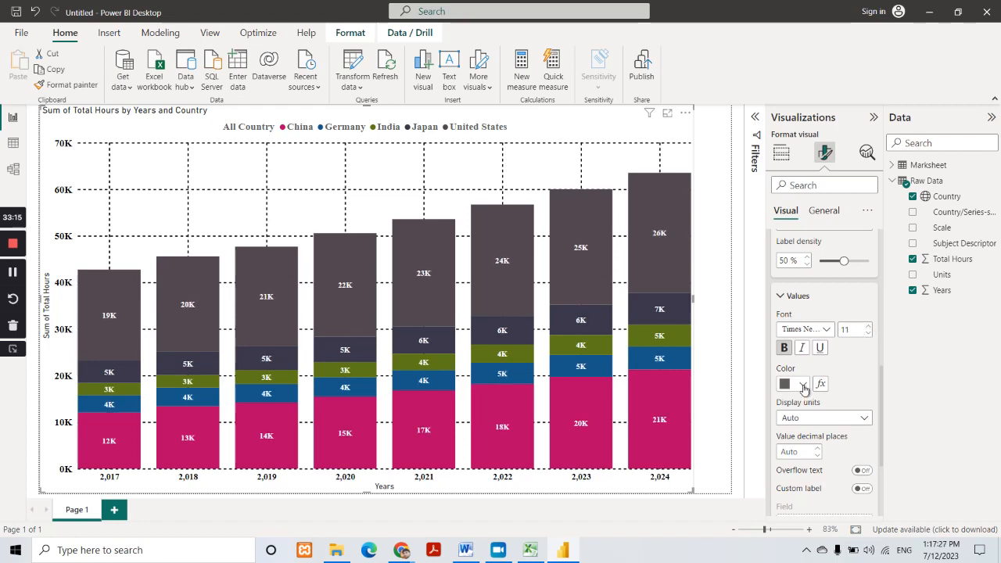
# Step: Set the display units of the data label values to Thousands and collapse the data label settings
pyautogui.scroll(-2, 852, 399)
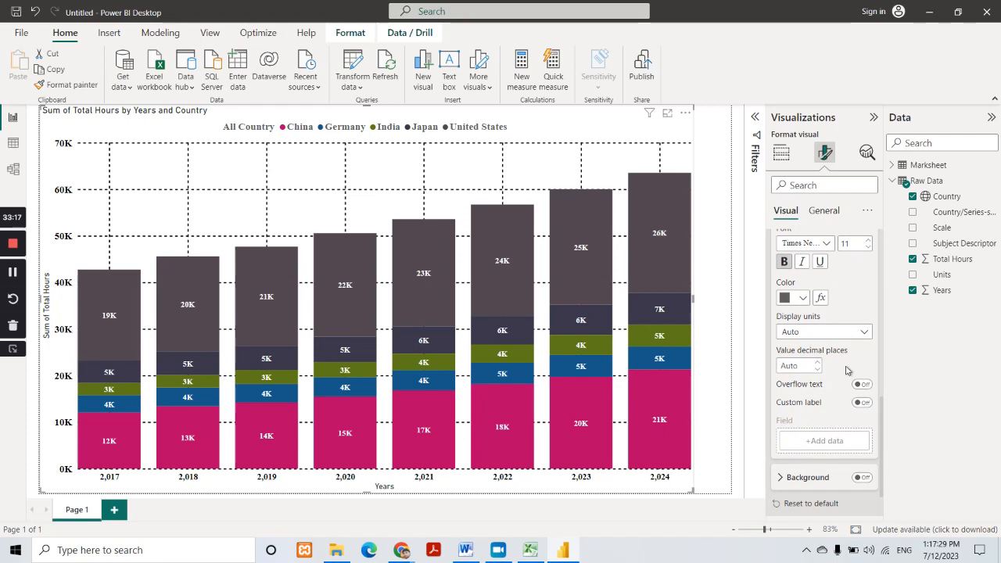
pyautogui.click(833, 333)
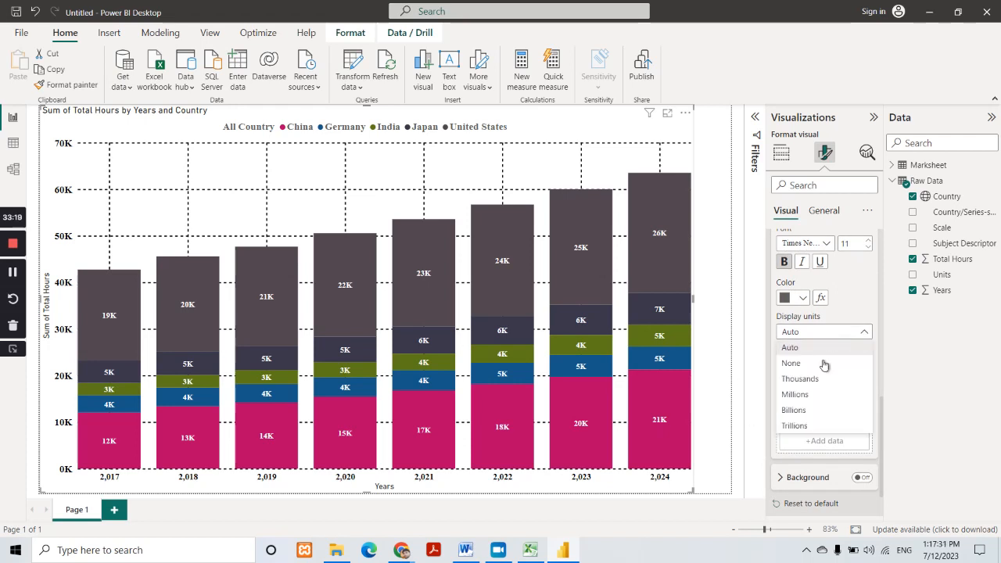
pyautogui.click(815, 383)
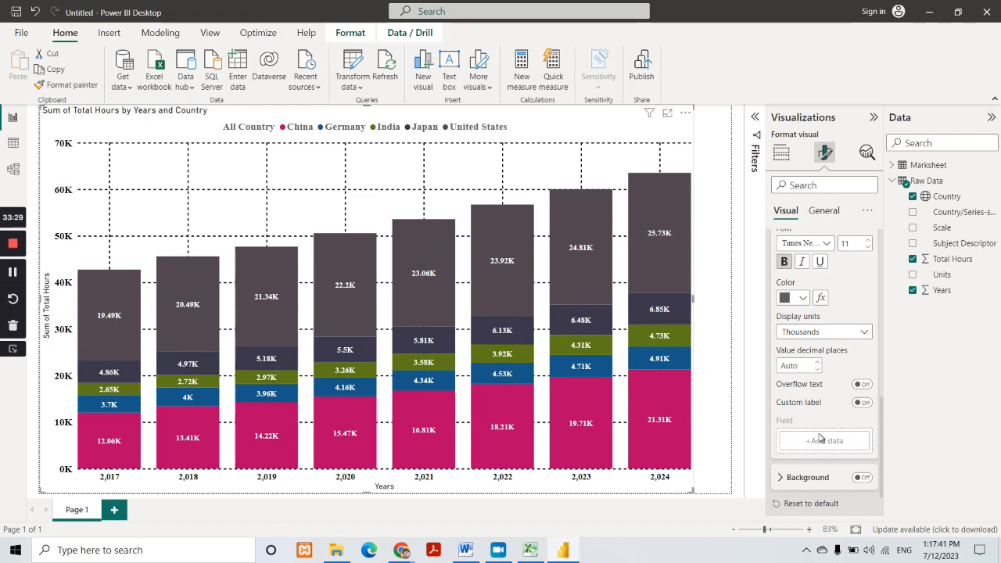
pyautogui.click(840, 335)
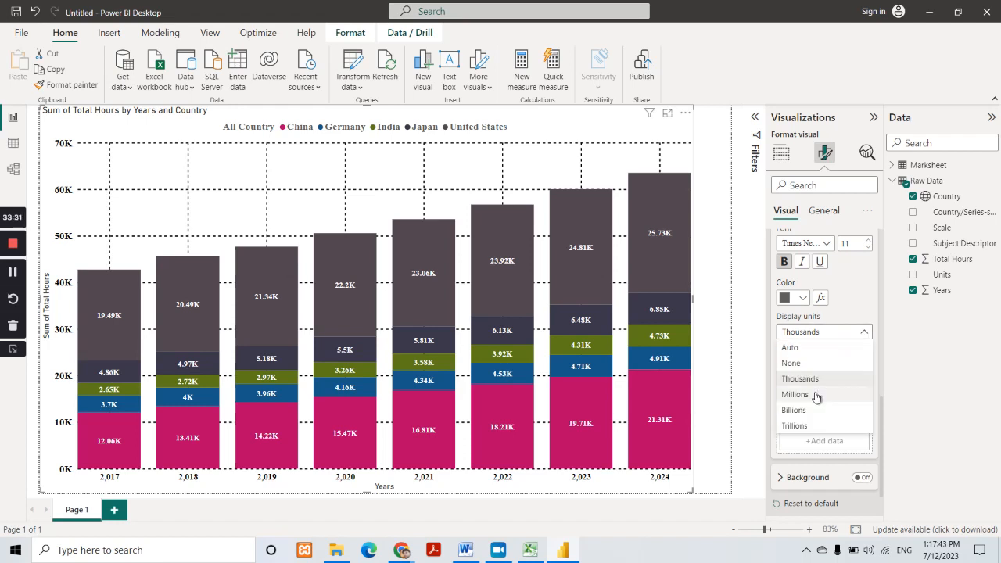
pyautogui.click(848, 319)
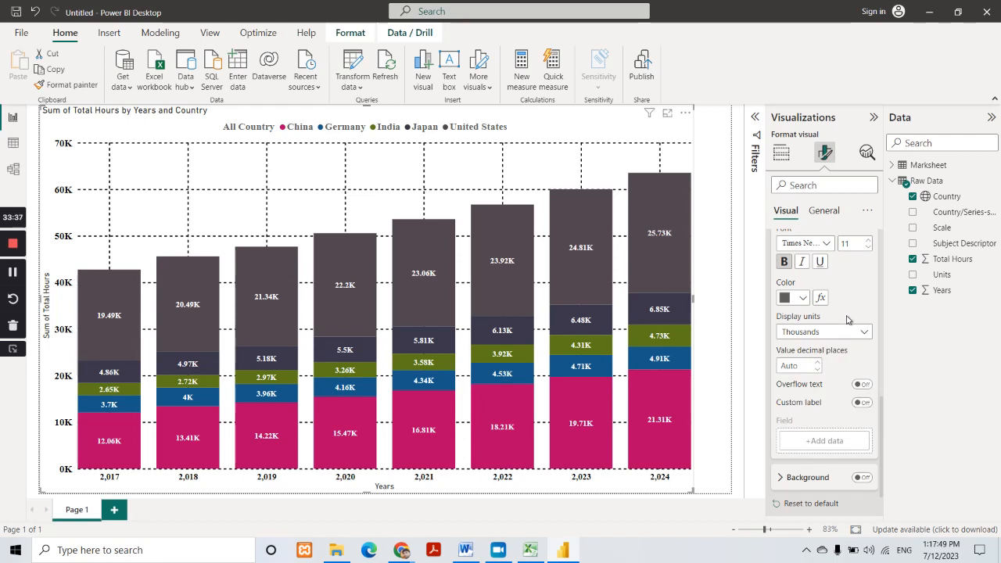
pyautogui.scroll(10, 827, 420)
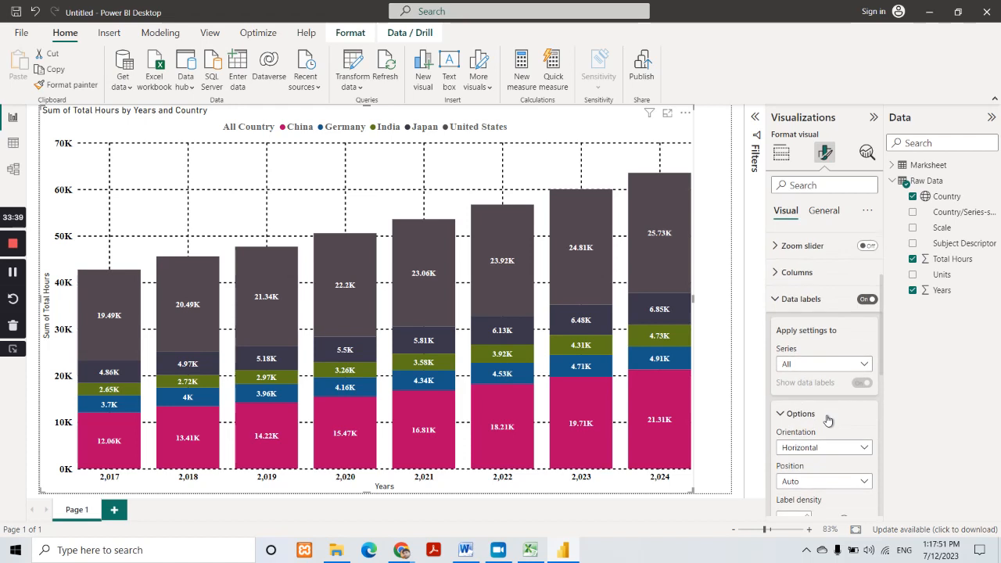
pyautogui.click(780, 413)
pyautogui.click(774, 299)
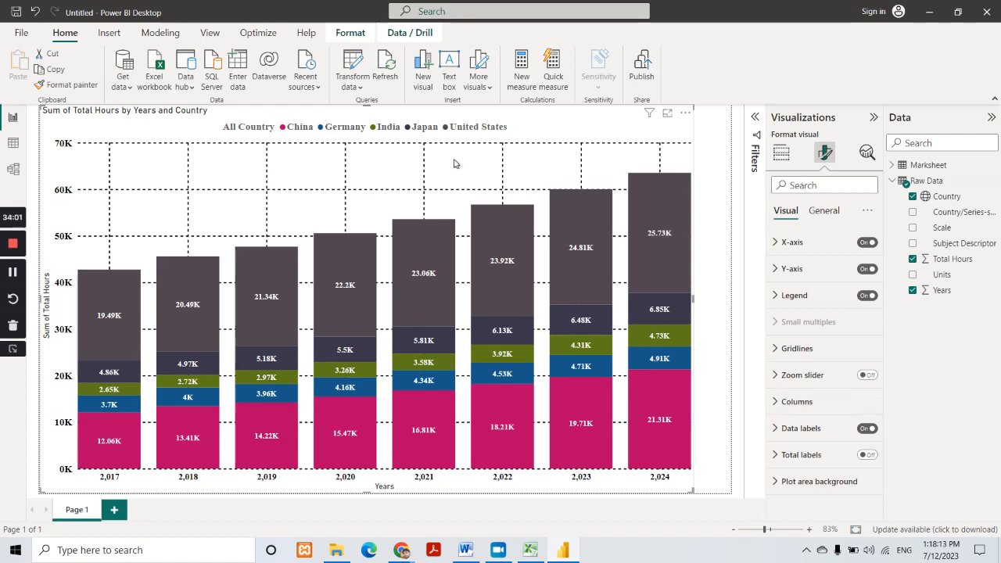
# Step: Examine the column color settings for each country and the reverse stack order option
pyautogui.click(775, 403)
pyautogui.scroll(-3, 835, 450)
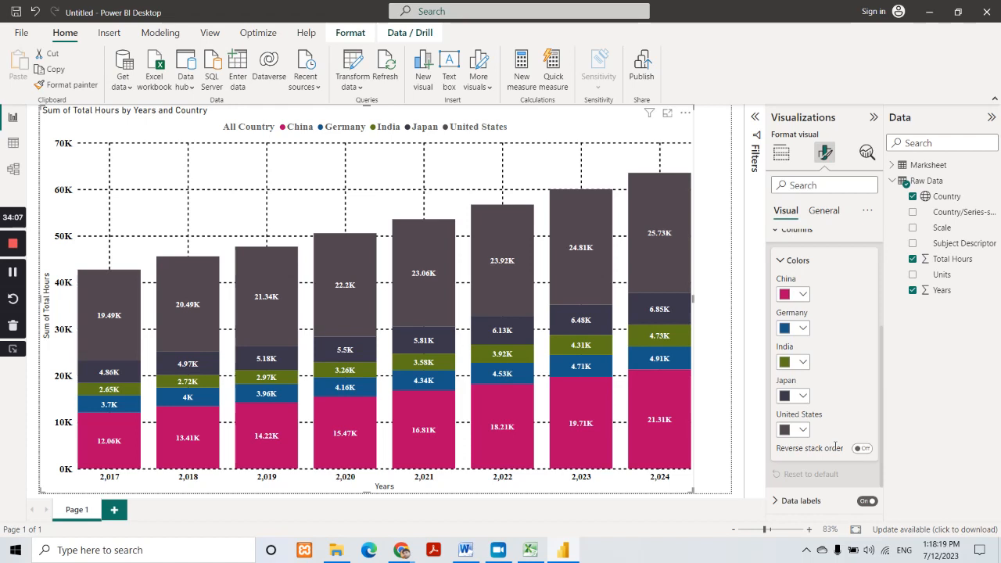
pyautogui.scroll(2, 836, 356)
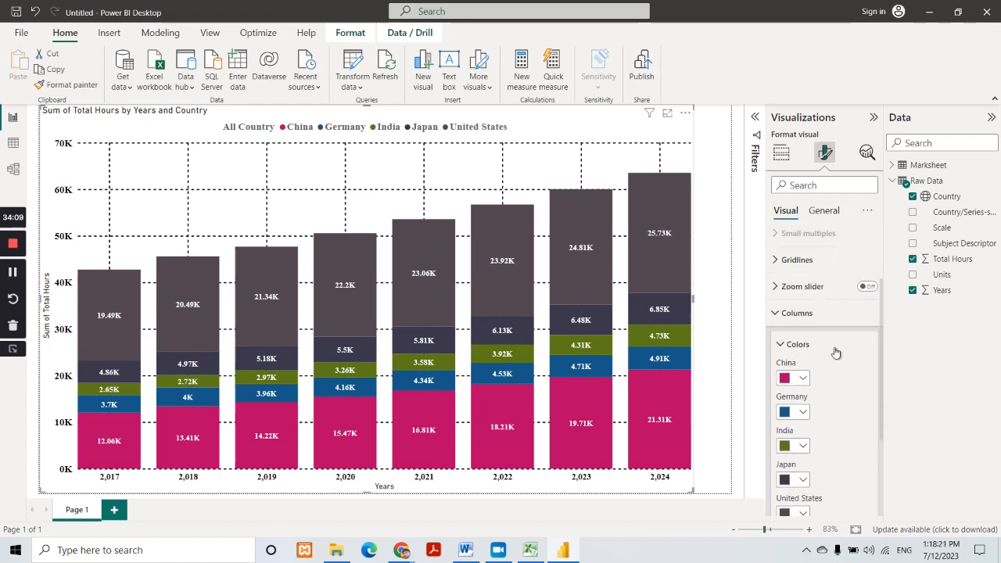
pyautogui.scroll(-1, 835, 367)
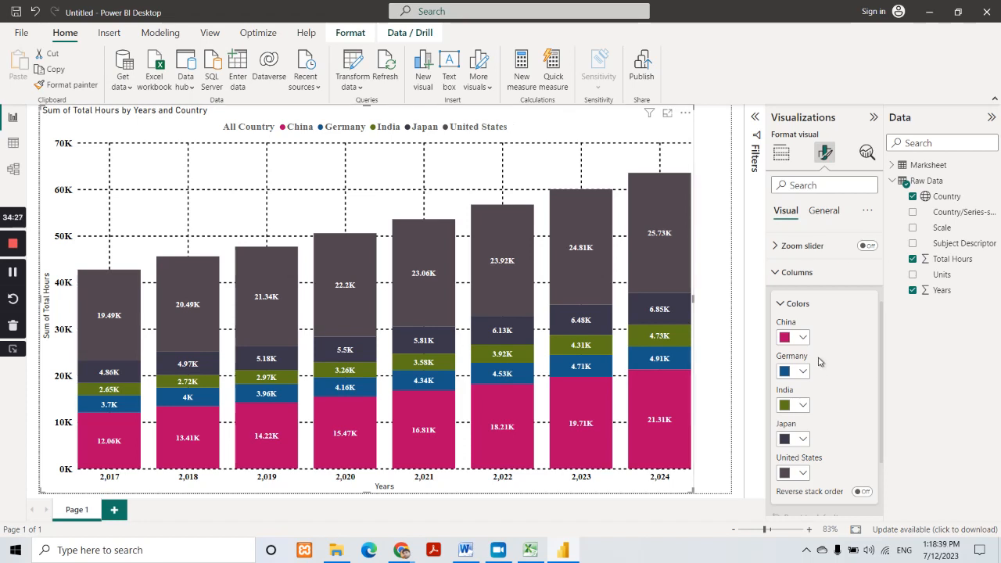
pyautogui.scroll(-1, 797, 368)
pyautogui.scroll(3, 795, 363)
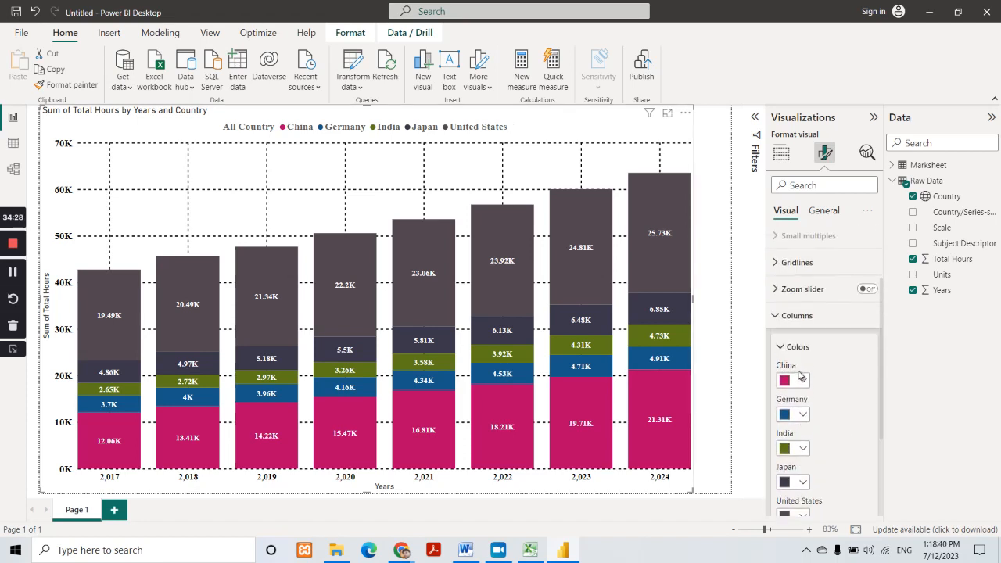
pyautogui.click(776, 317)
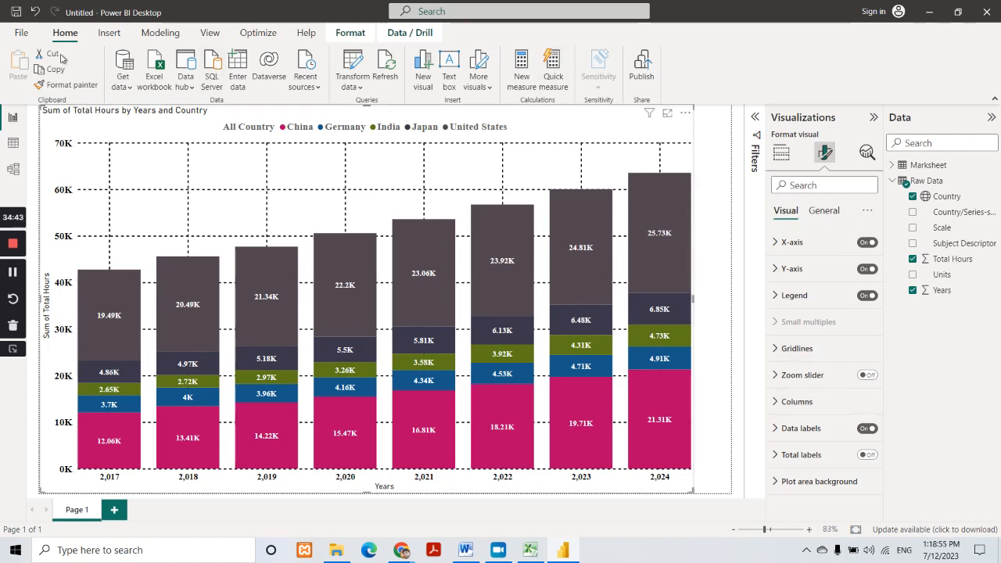
# Step: Start saving the report and browse to the Power Bi folder inside the Saudi Session folder on the Desktop
pyautogui.click(21, 35)
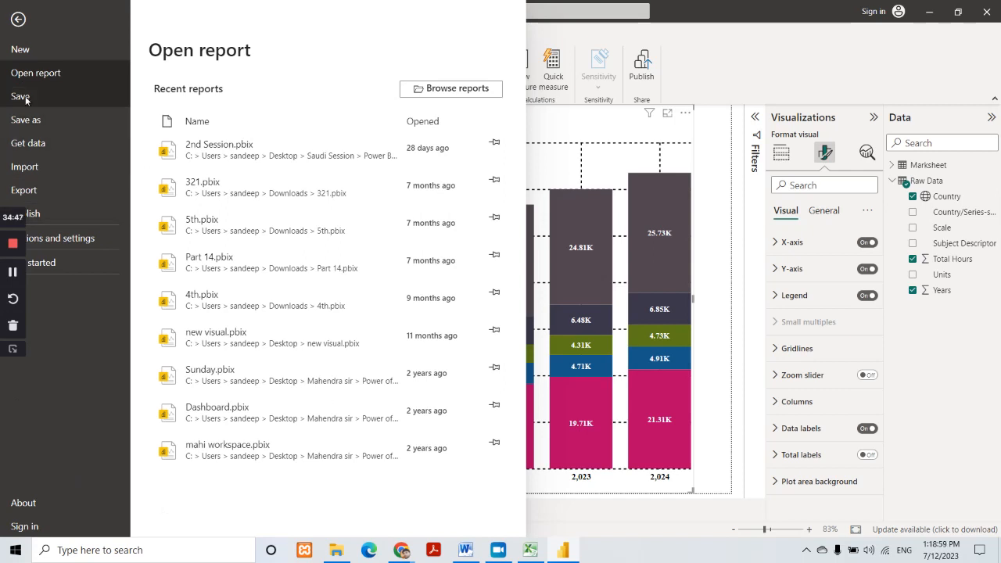
pyautogui.press('Escape')
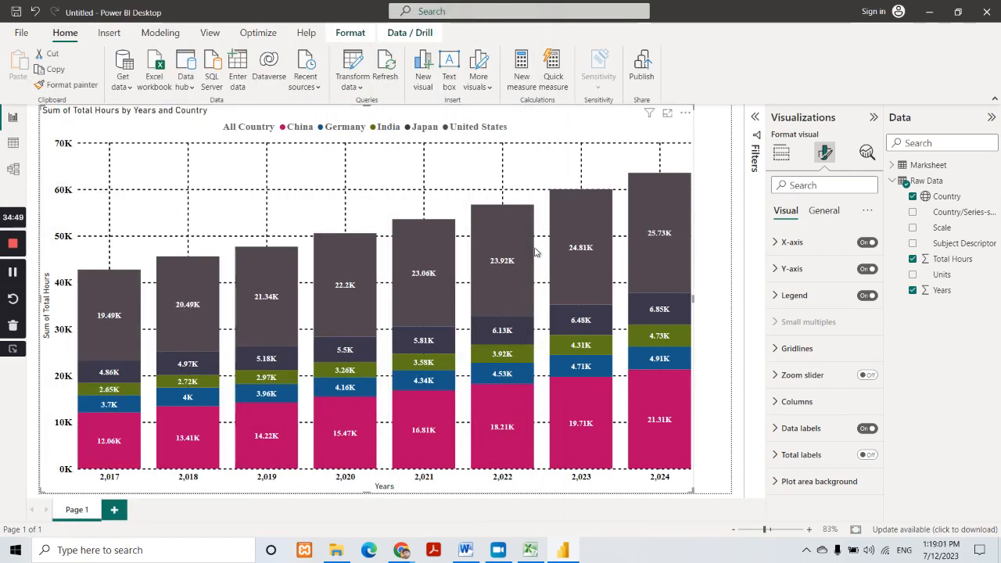
pyautogui.hotkey('ctrl', 's')
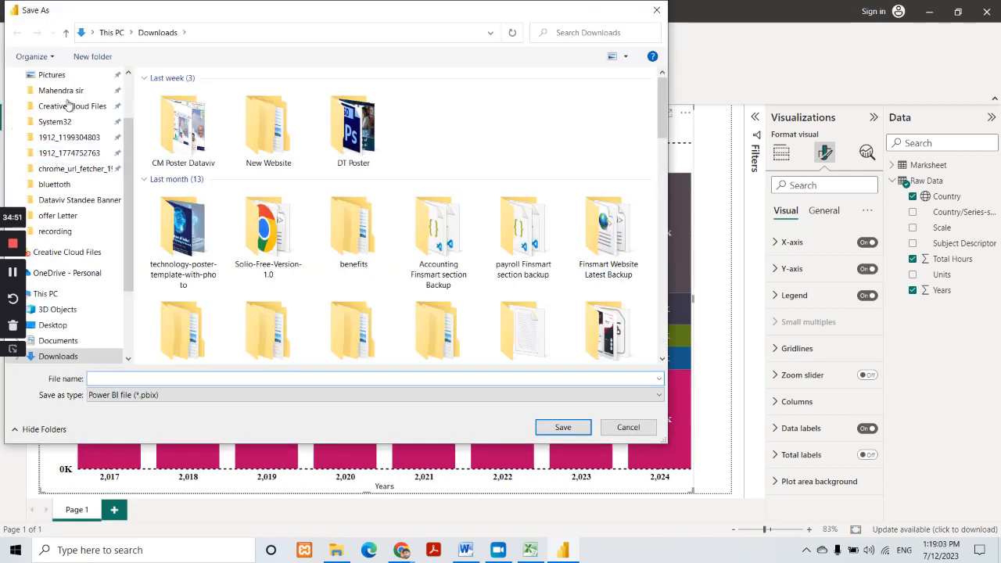
pyautogui.scroll(2, 66, 141)
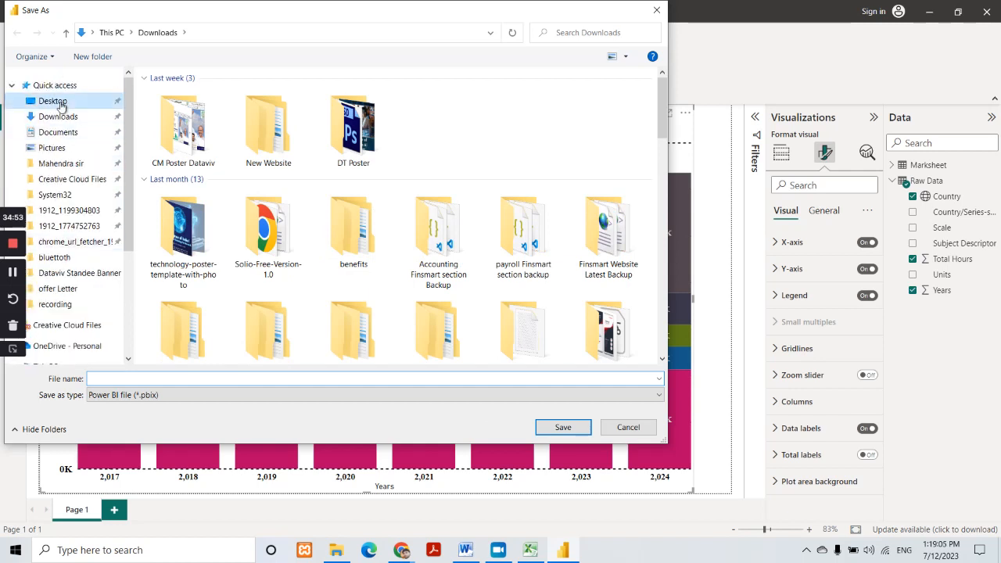
pyautogui.click(61, 106)
pyautogui.click(402, 231)
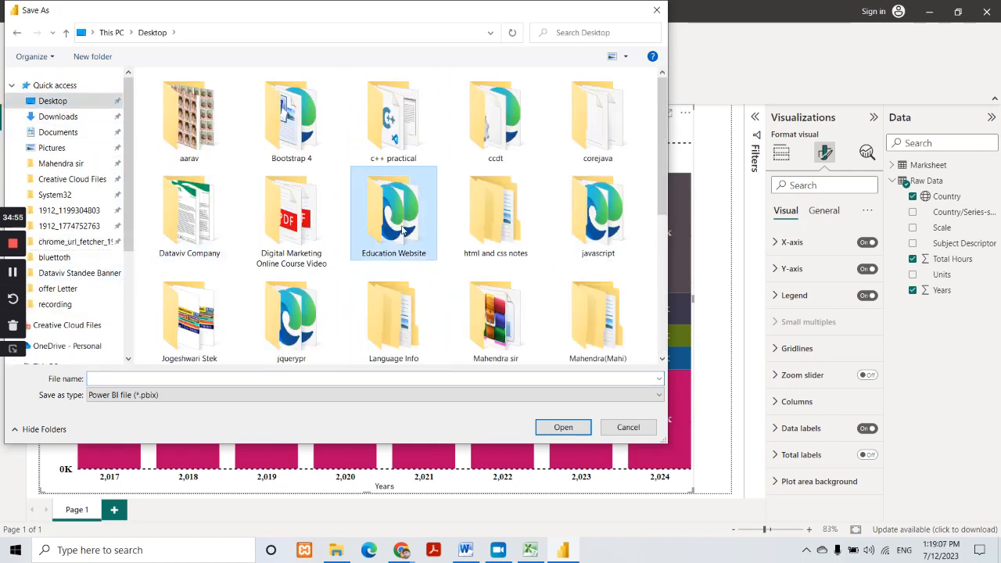
pyautogui.scroll(-3, 402, 231)
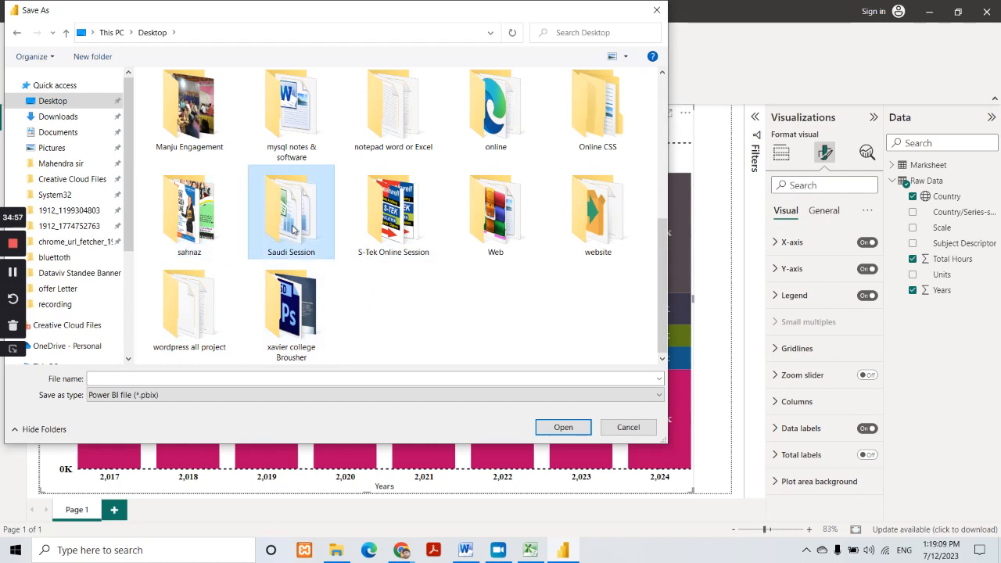
pyautogui.doubleClick(293, 228)
pyautogui.doubleClick(187, 96)
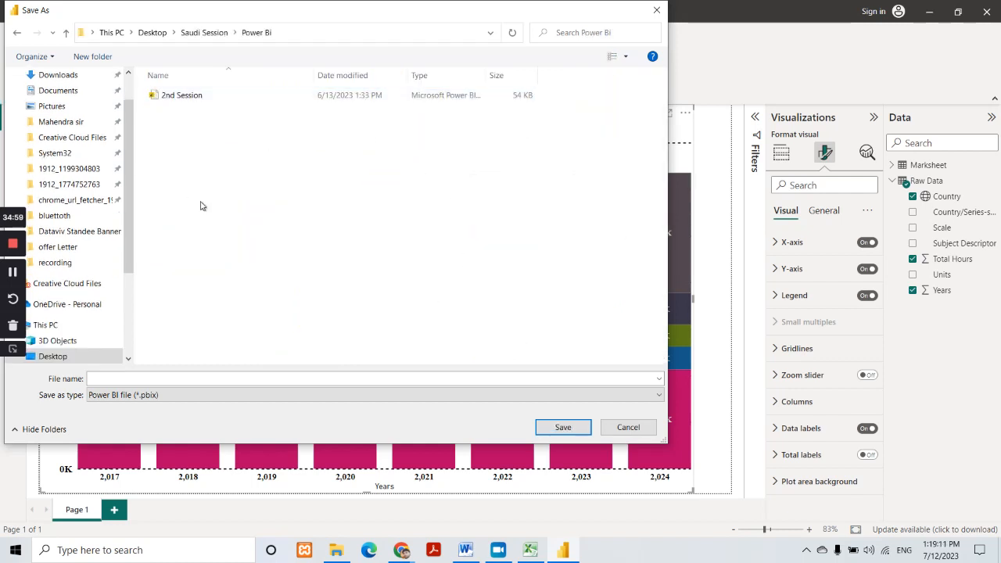
# Step: Name the report file 3rd Session Raw Data and save it in the Power Bi folder
pyautogui.click(181, 379)
pyautogui.write('3rd Sessio')
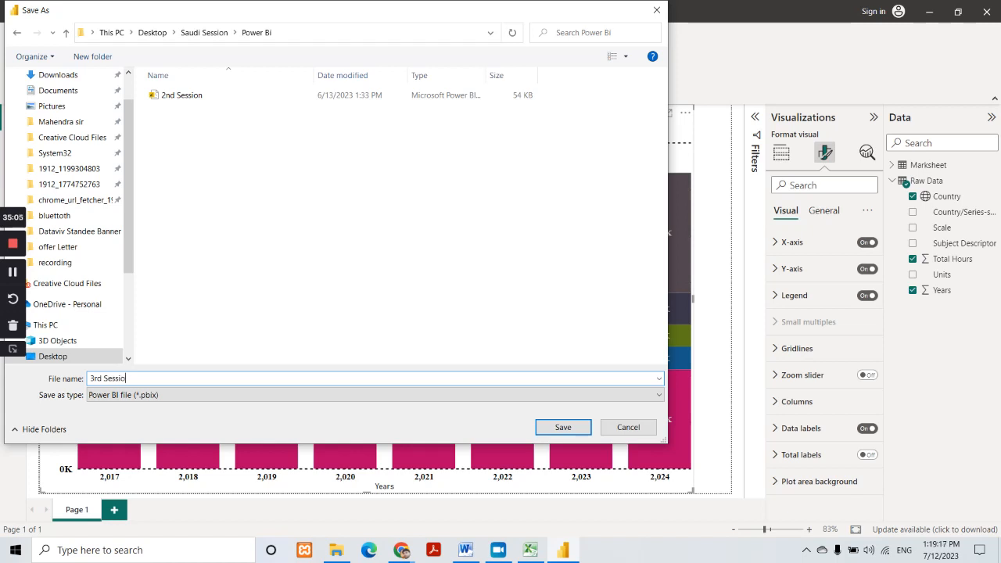
pyautogui.write('n Raw Dat')
pyautogui.press('Return')
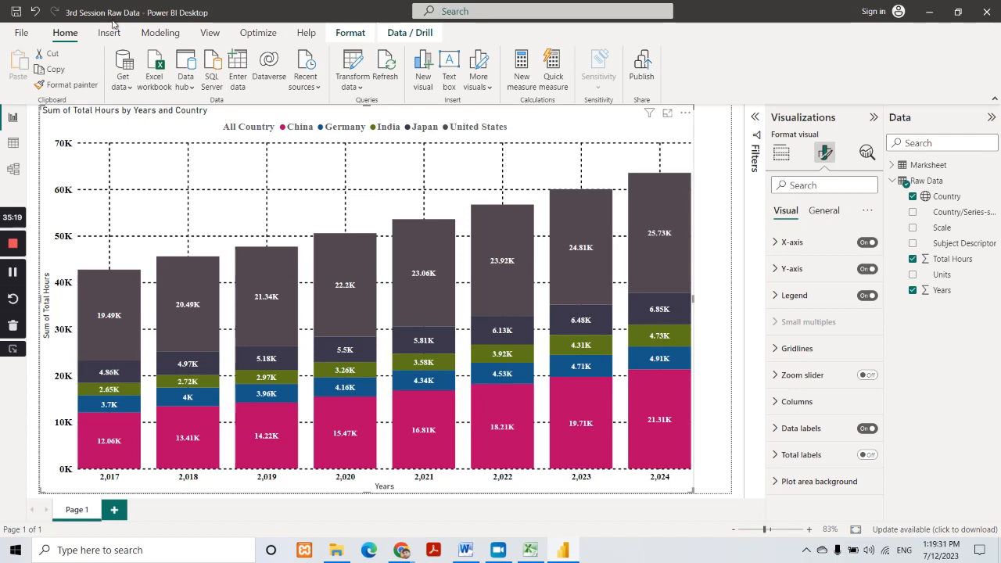
# Step: Switch to the Word outline and bold the lines "New Data" and "Power BI How to Insert Excel Data In power BI"
pyautogui.click(465, 550)
pyautogui.moveTo(313, 317); pyautogui.dragTo(412, 331)
pyautogui.hotkey('ctrl', 'b')
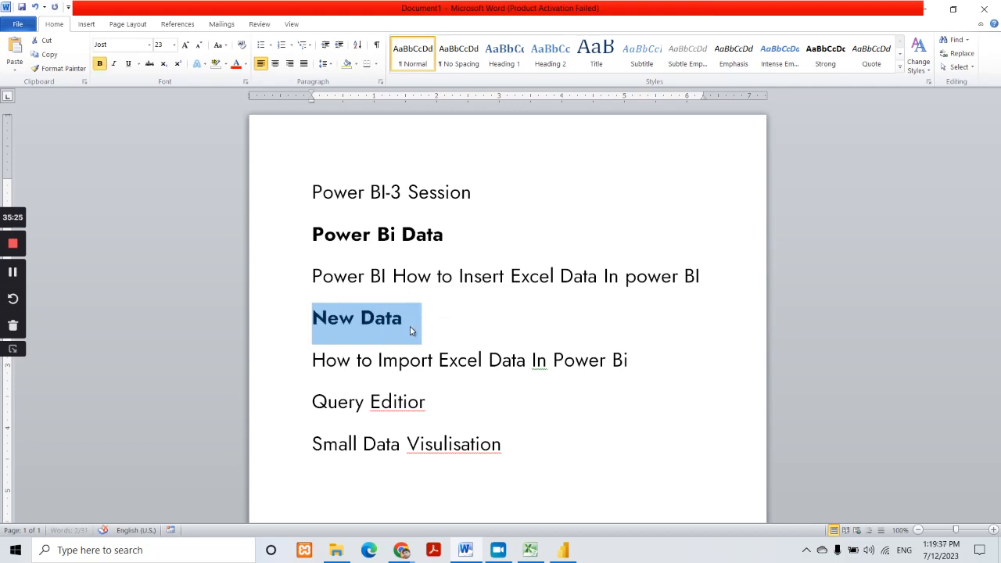
pyautogui.moveTo(313, 276); pyautogui.dragTo(693, 280)
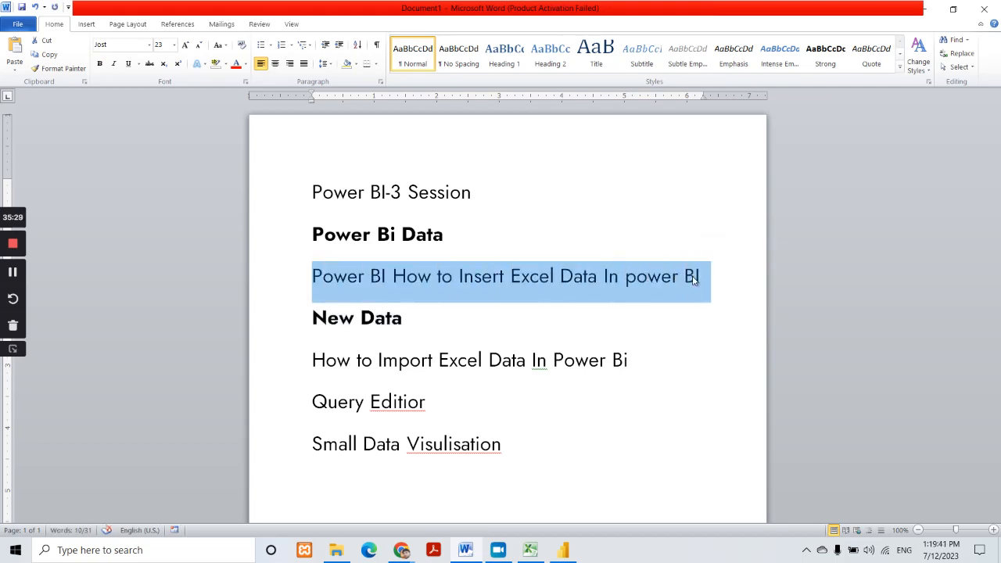
pyautogui.hotkey('ctrl', 'b')
# Step: Bold the lines "How to Import Excel Data In Power Bi", "Query Editior" and "Small Data Visulisation"
pyautogui.moveTo(316, 393); pyautogui.dragTo(638, 394)
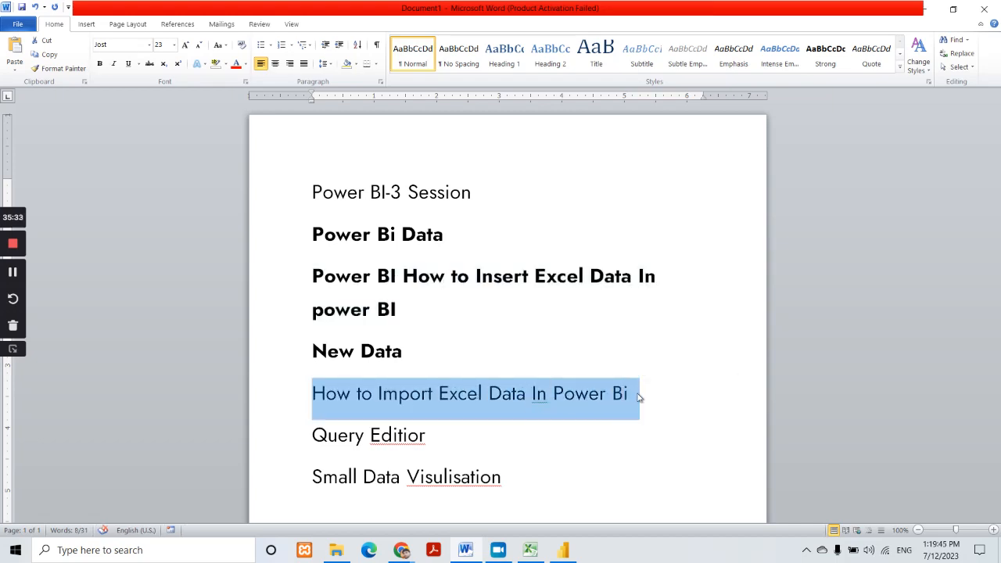
pyautogui.hotkey('ctrl', 'b')
pyautogui.moveTo(304, 433); pyautogui.dragTo(429, 436)
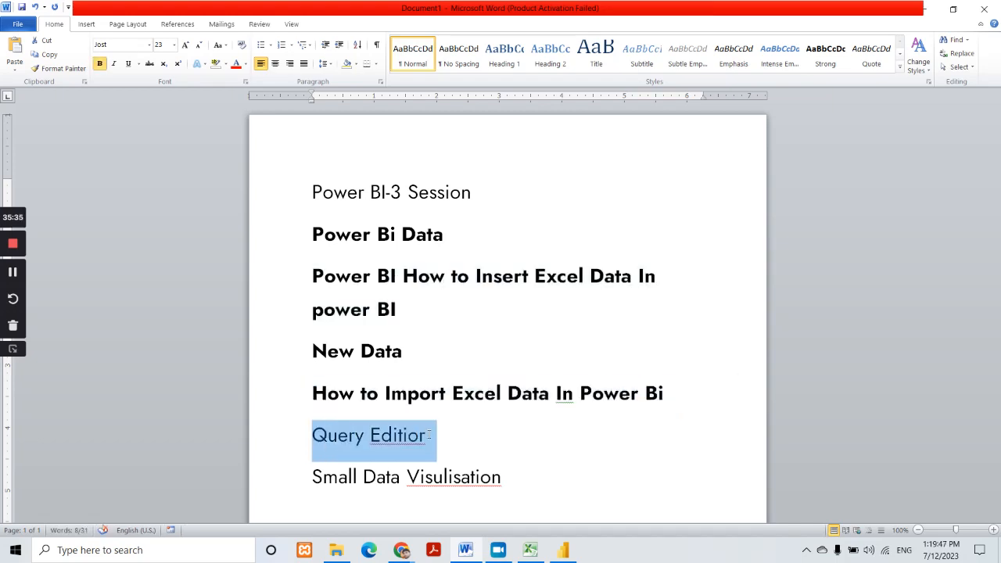
pyautogui.hotkey('ctrl', 'b')
pyautogui.moveTo(312, 477); pyautogui.dragTo(513, 486)
pyautogui.hotkey('ctrl', 'b')
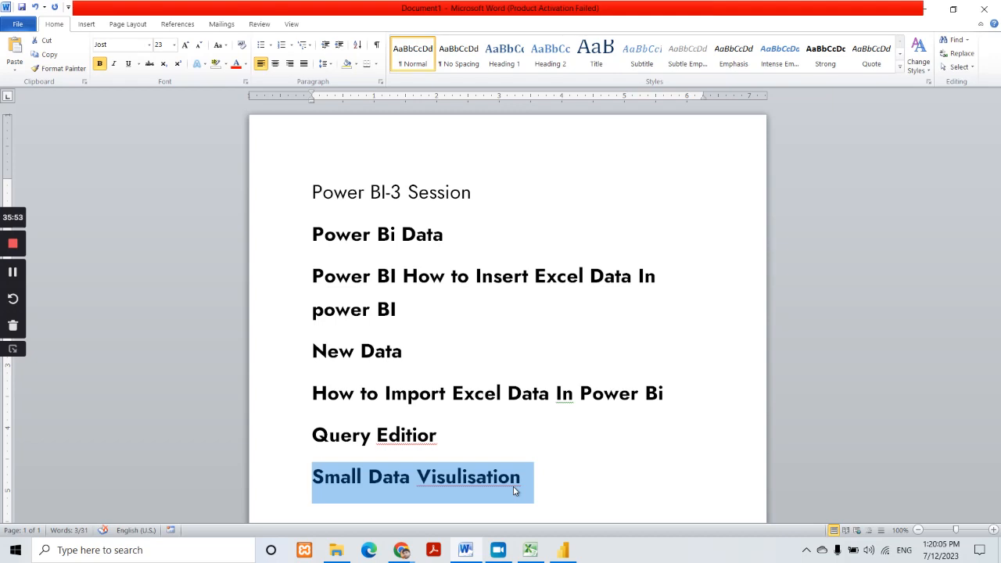
# Step: Switch back to Power BI and show the visual types and field settings for the Total Hours chart
pyautogui.click(401, 551)
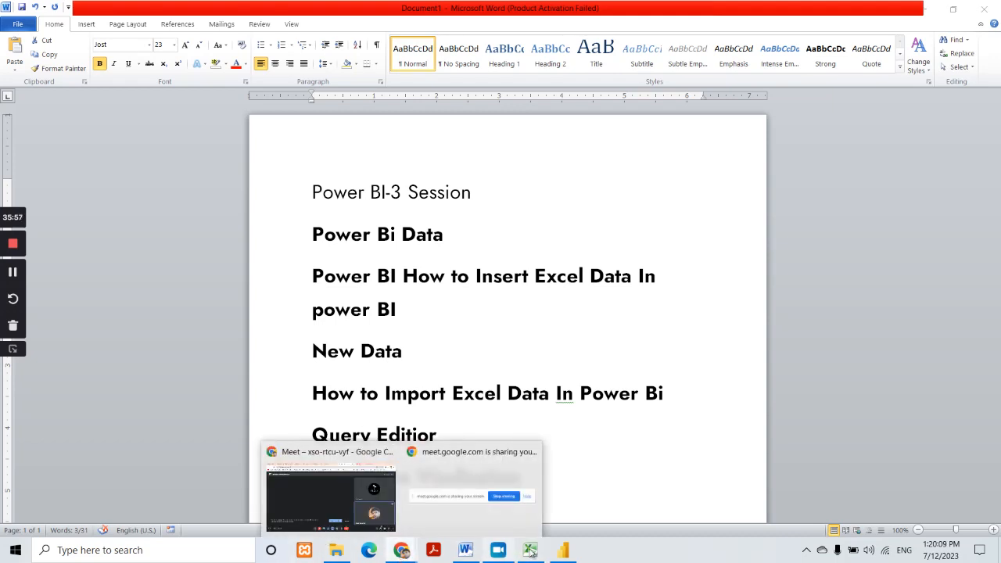
pyautogui.click(563, 550)
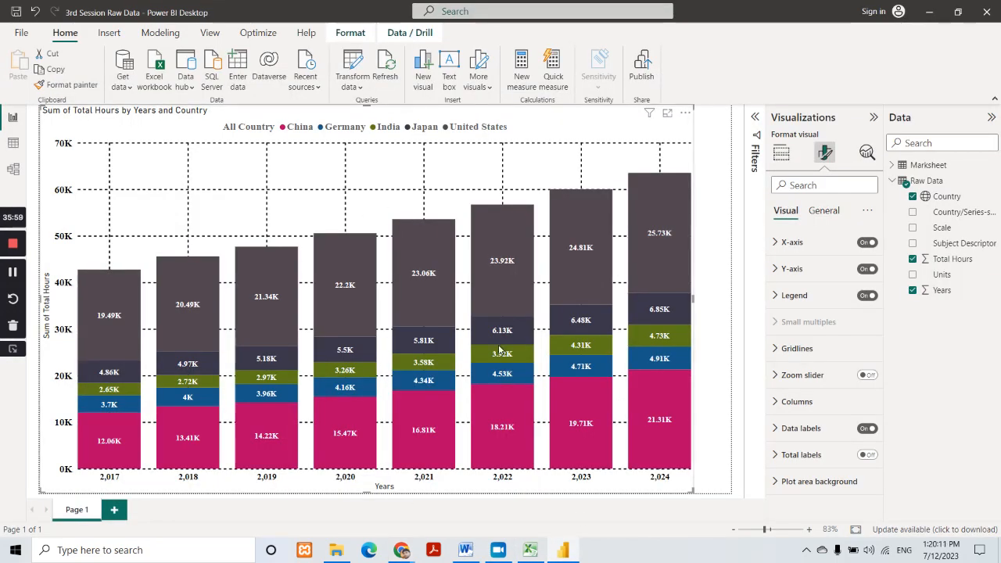
pyautogui.click(780, 156)
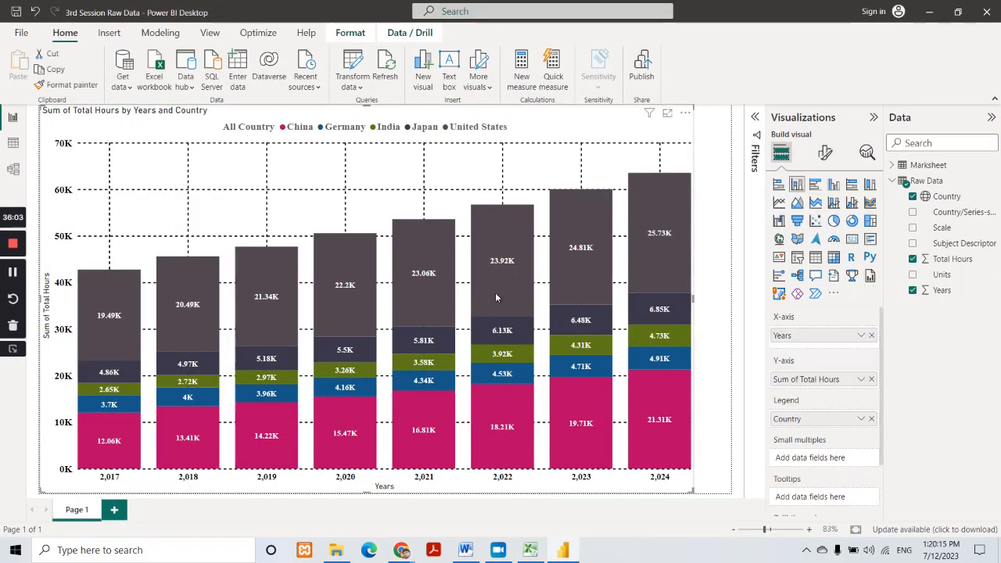
# Step: Try the chart as a stacked bar, clustered bar, 100% stacked bar, 100% stacked column, line, area and combined line-and-column visual
pyautogui.click(778, 184)
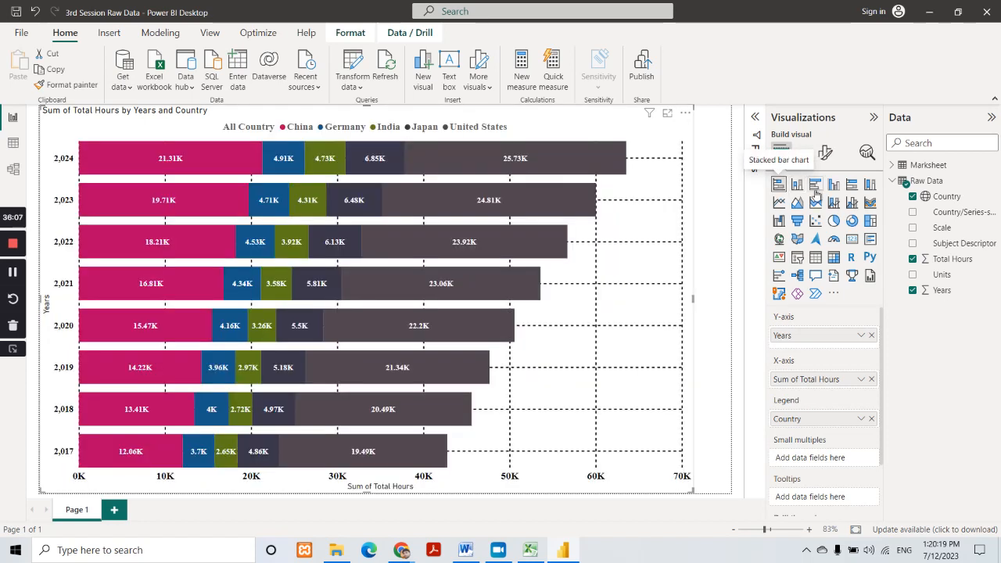
pyautogui.click(815, 188)
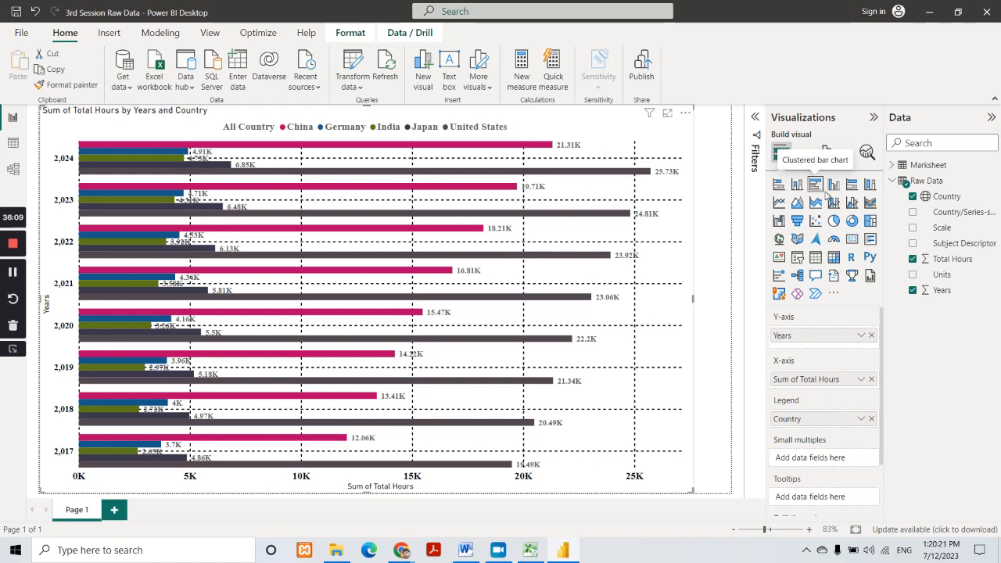
pyautogui.click(851, 186)
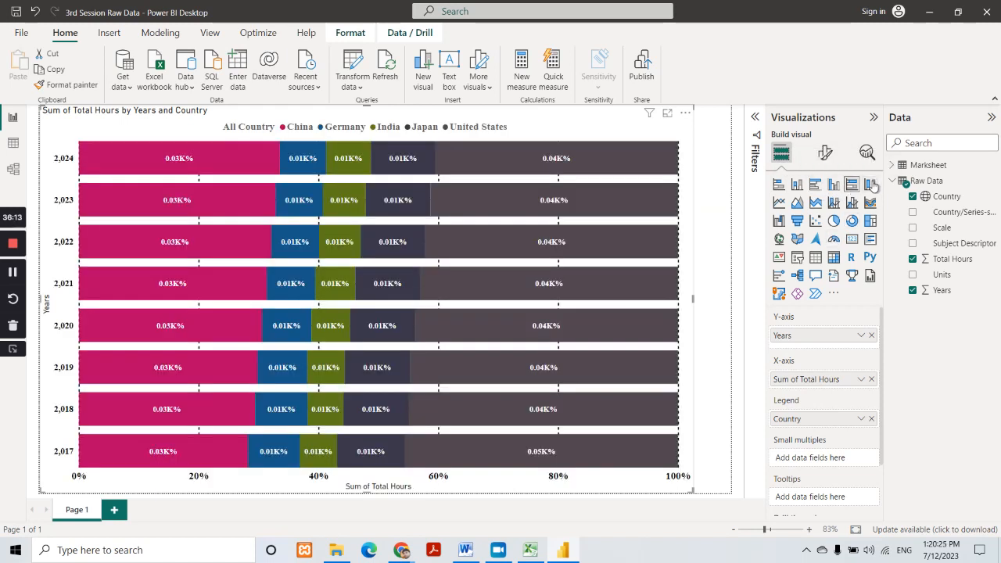
pyautogui.click(871, 184)
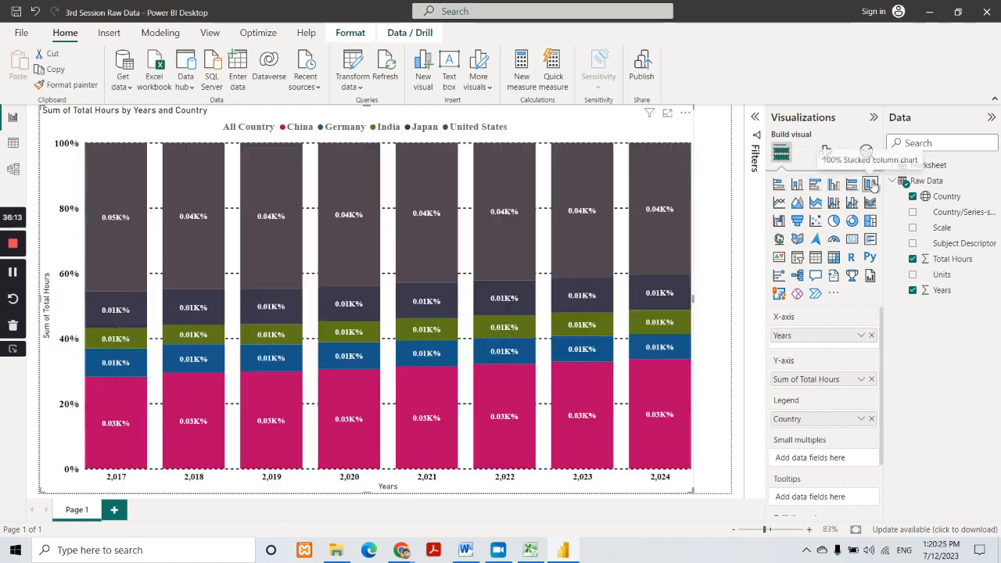
pyautogui.click(782, 204)
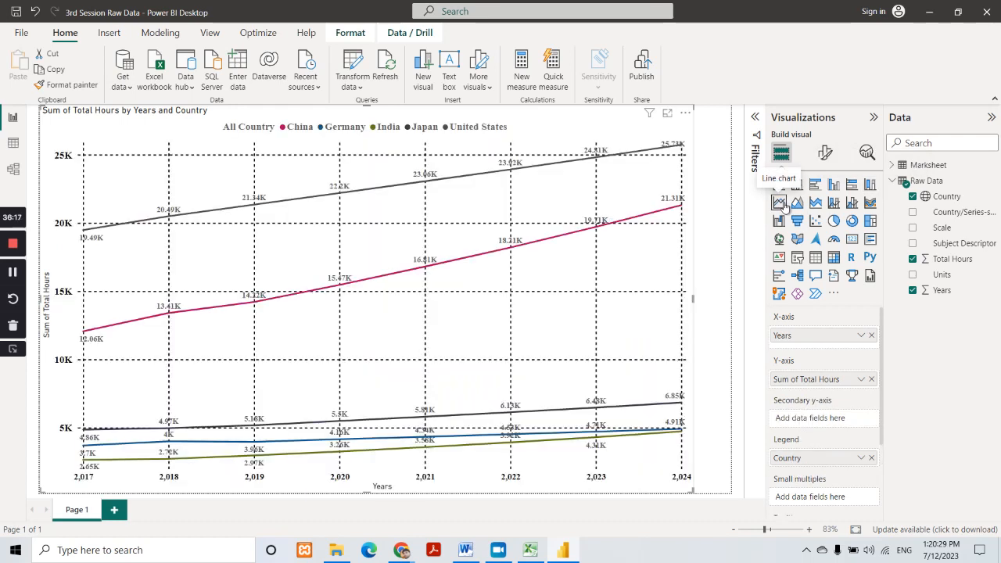
pyautogui.click(796, 202)
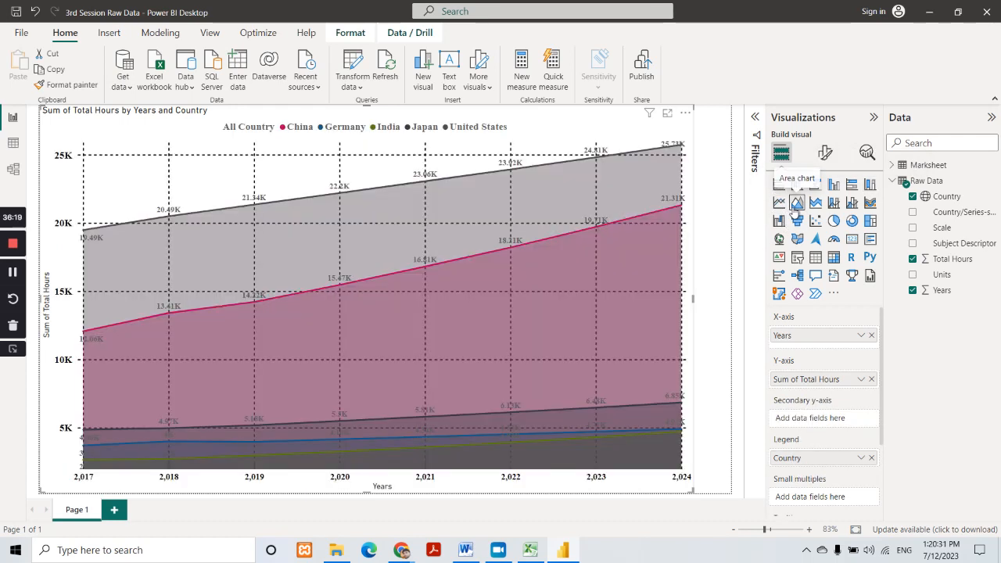
pyautogui.click(851, 204)
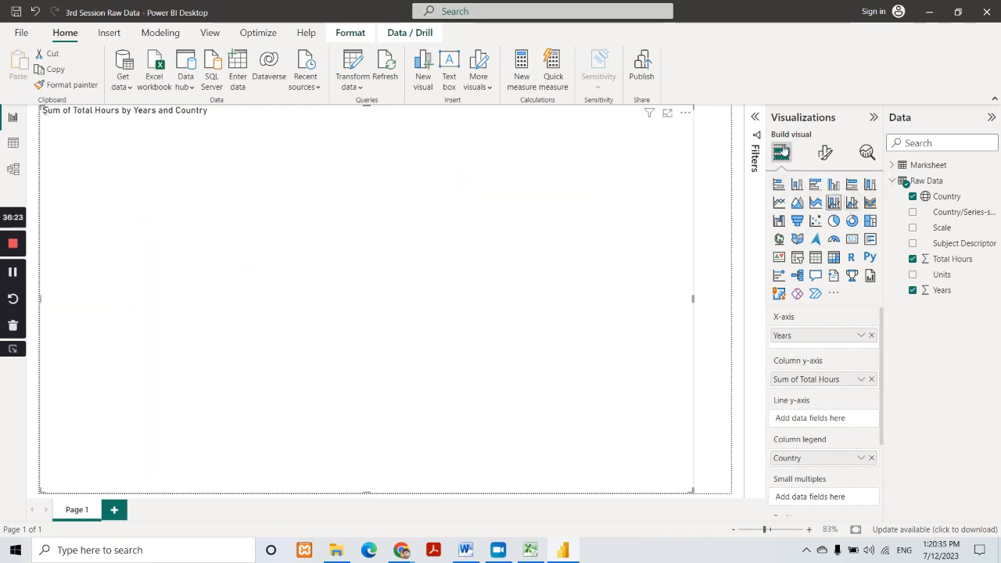
# Step: Change the Total Hours visual to a clustered bar chart
pyautogui.click(814, 185)
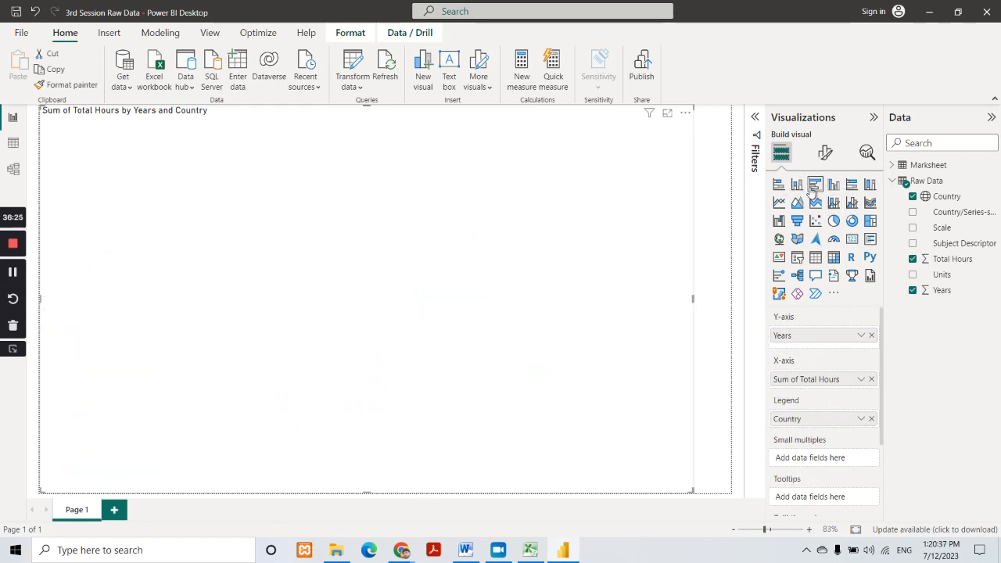
pyautogui.moveTo(367, 271)
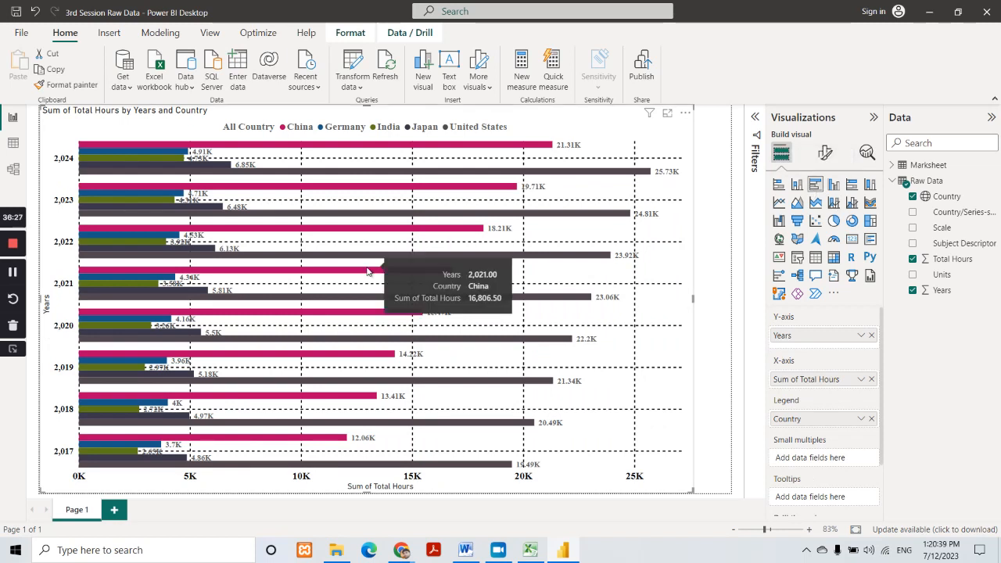